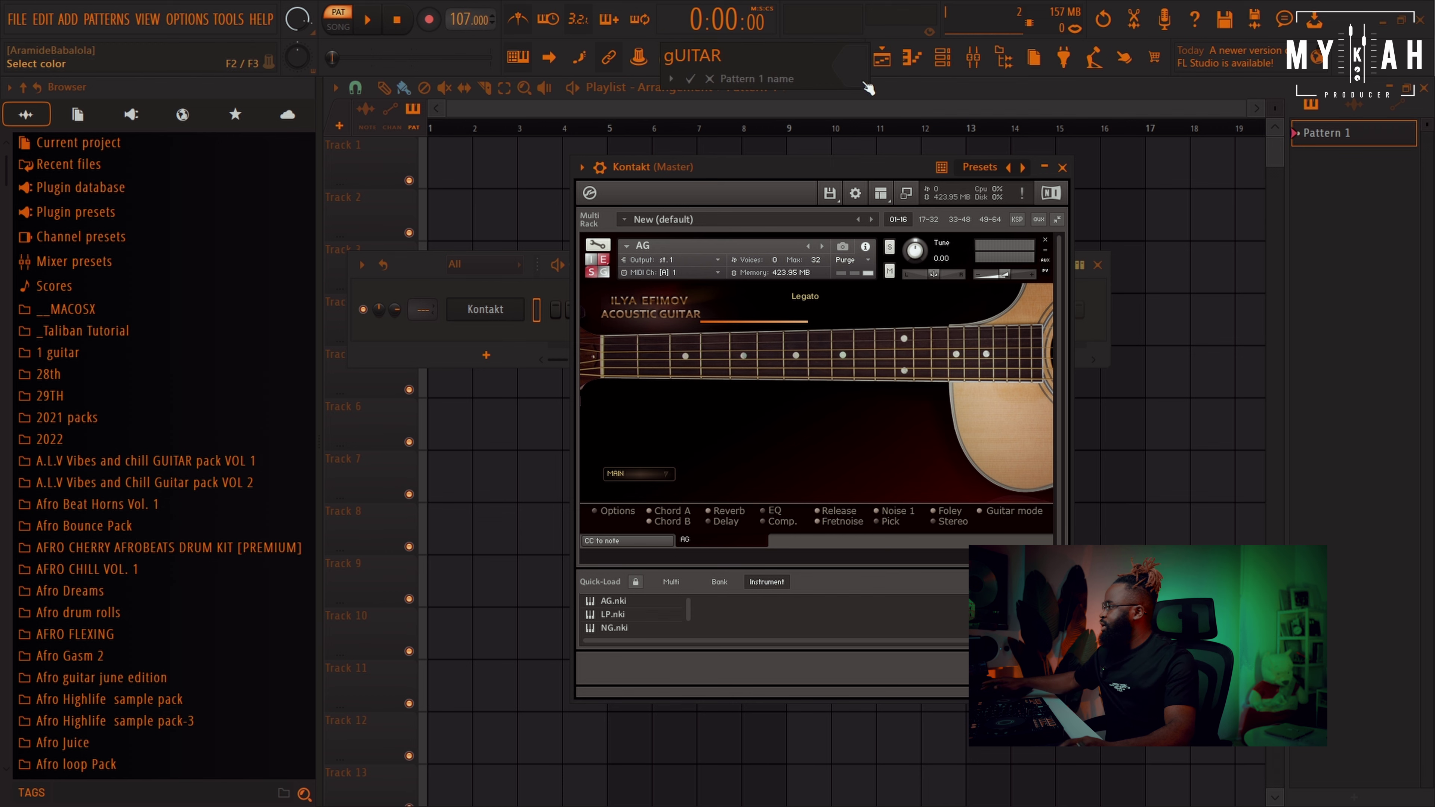
Name the pattern gUITAR and enter staggered 8-step notes A3, G4 and C5 at steps 1, 3 and 4 of bar 1.
{"action": "left_click", "coordinate": [867, 83]}
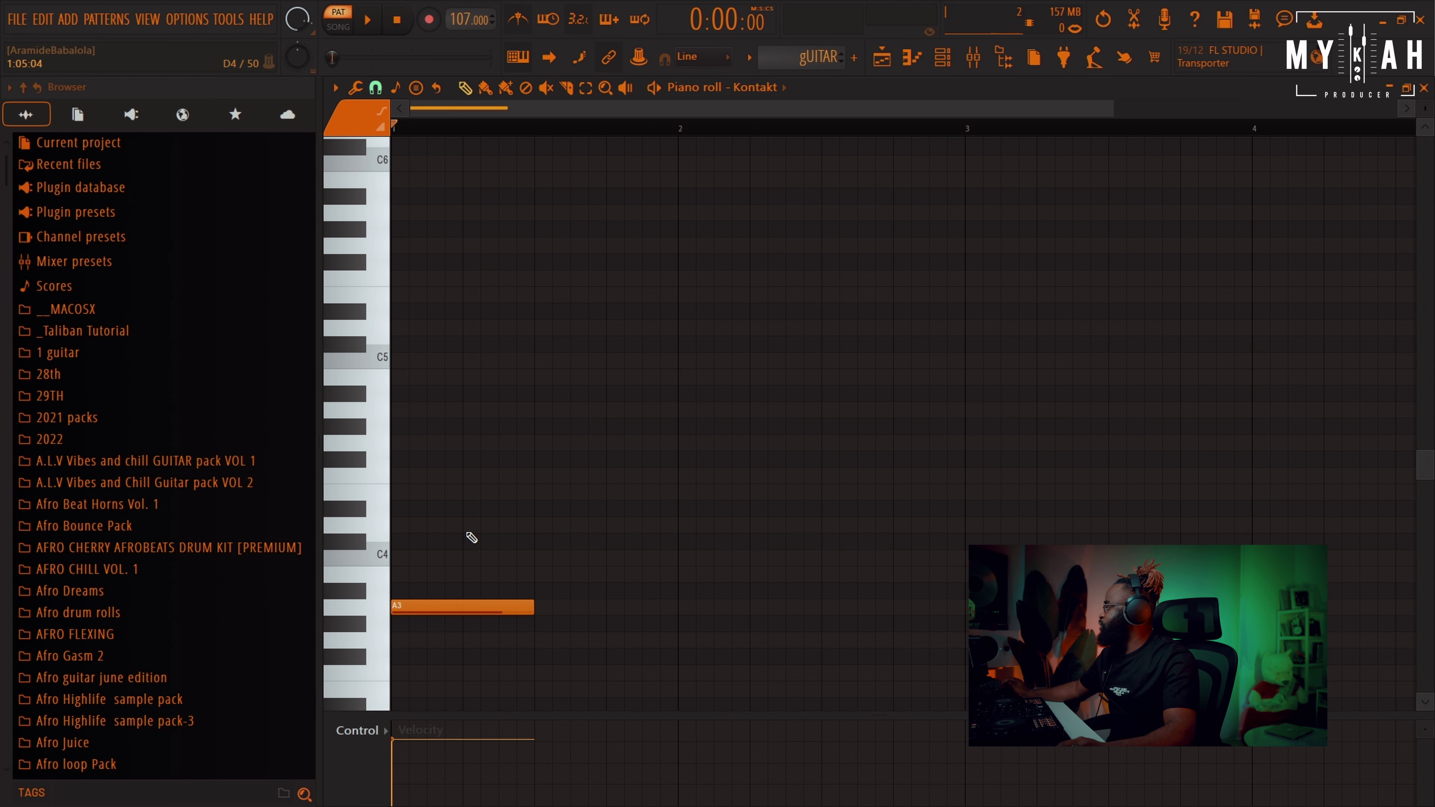
{"action": "mouse_move", "coordinate": [469, 535]}
{"action": "left_mouse_down"}
{"action": "mouse_move", "coordinate": [439, 535]}
{"action": "mouse_move", "coordinate": [427, 507]}
{"action": "left_mouse_up"}
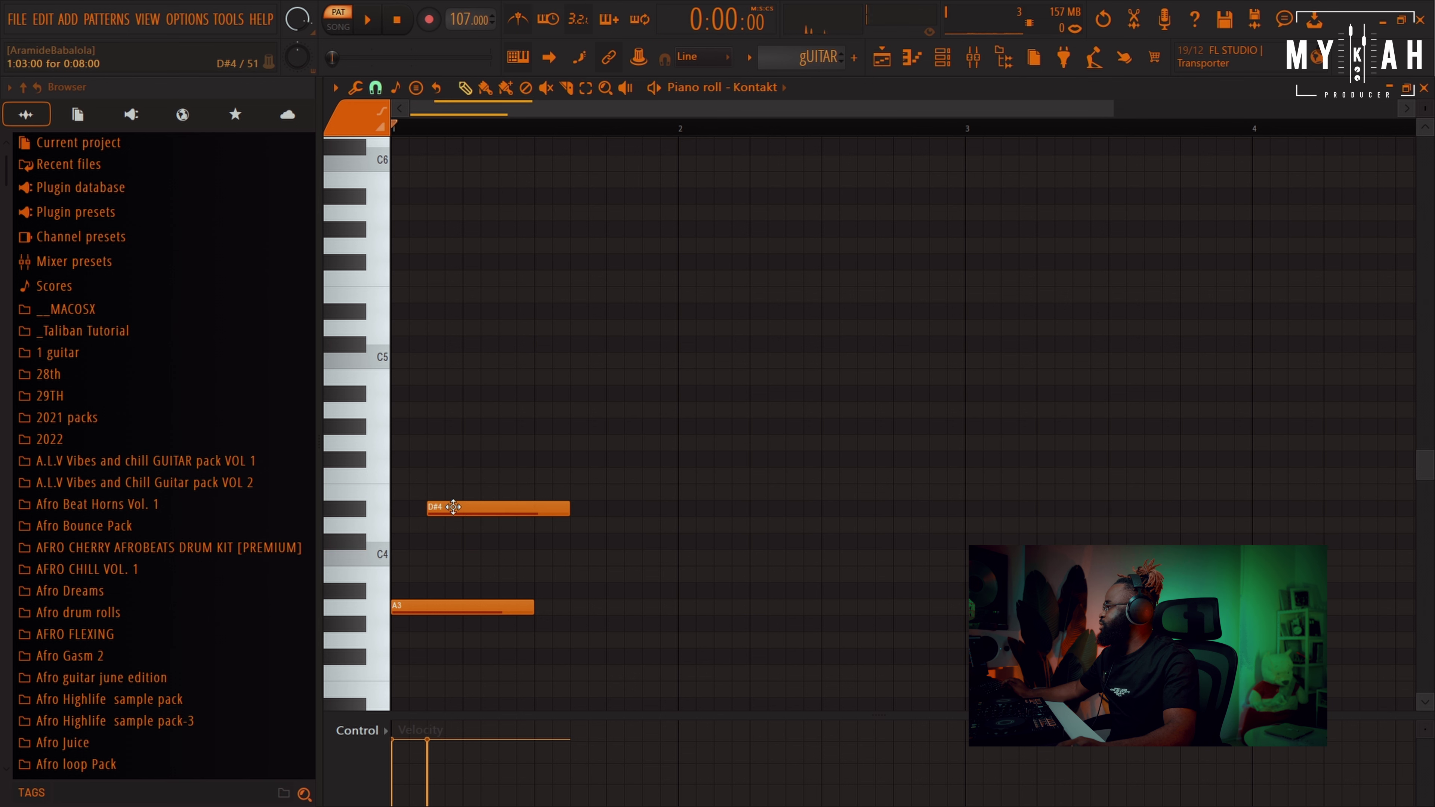
{"action": "left_click_drag", "start_coordinate": [446, 502], "coordinate": [448, 440]}
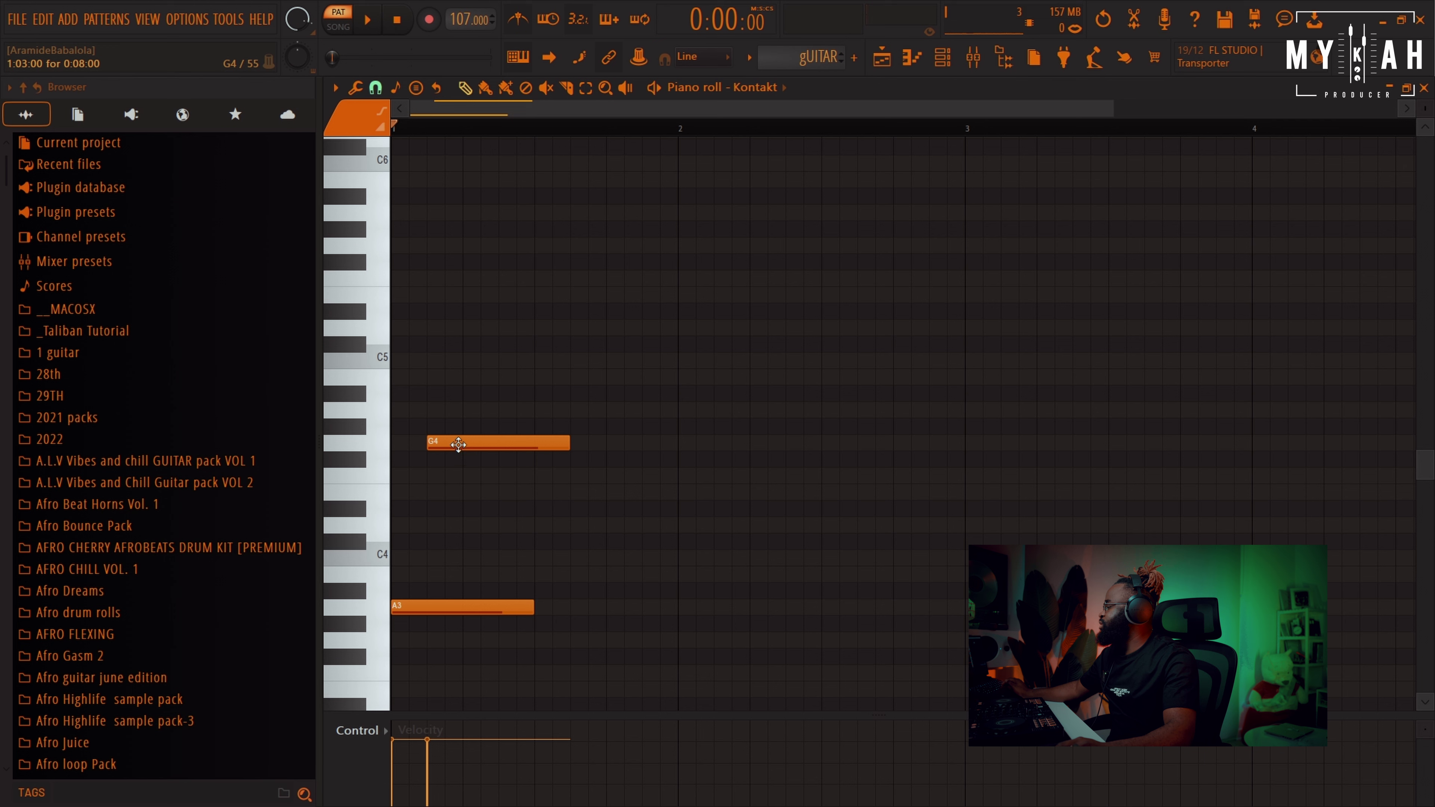
{"action": "left_click_drag", "start_coordinate": [447, 394], "coordinate": [446, 348]}
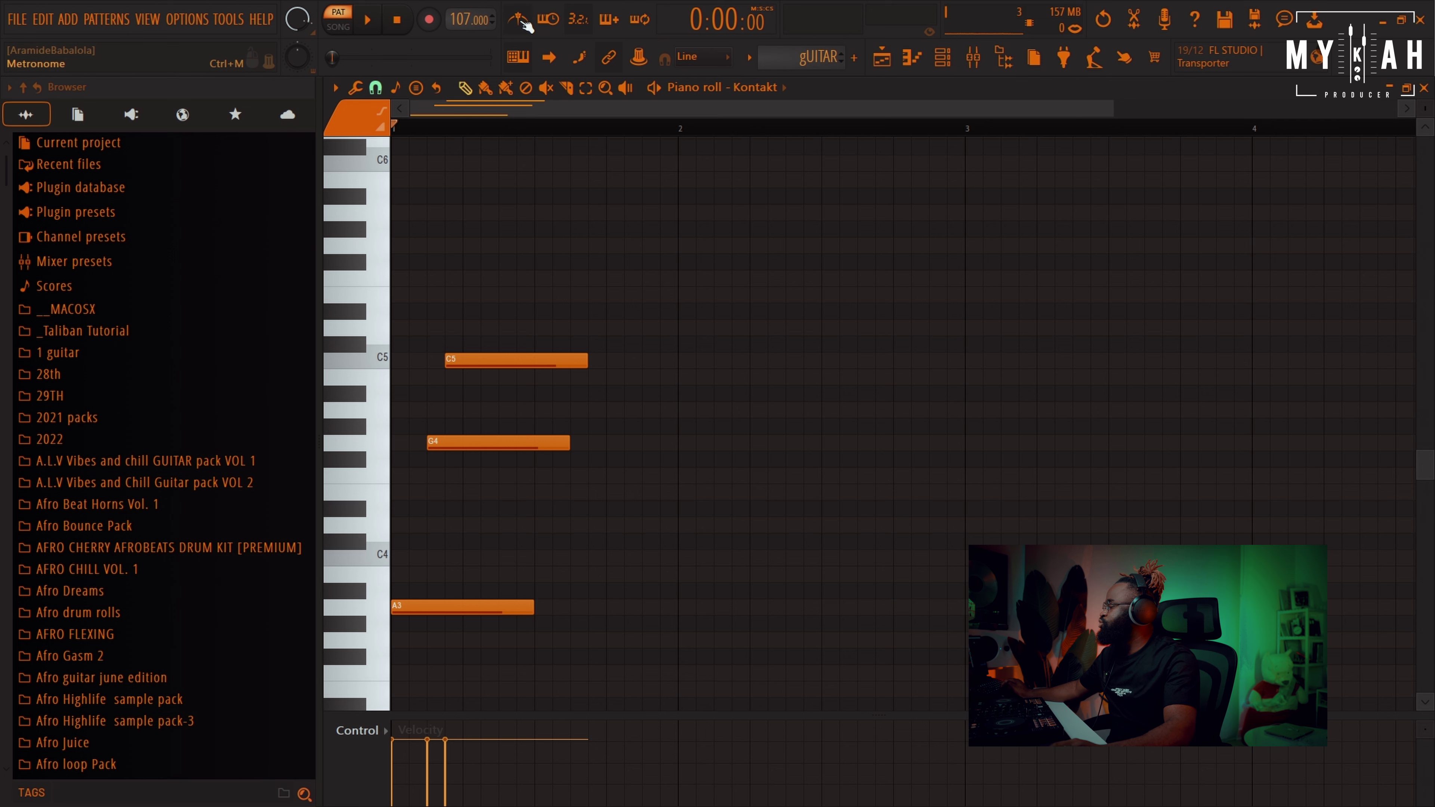
{"action": "key", "text": "space"}
{"action": "key", "text": "space"}
Add a G5 note at the start of bar 1 and an A5 note at step 6, auditioning the pattern.
{"action": "left_click_drag", "start_coordinate": [394, 294], "coordinate": [391, 229]}
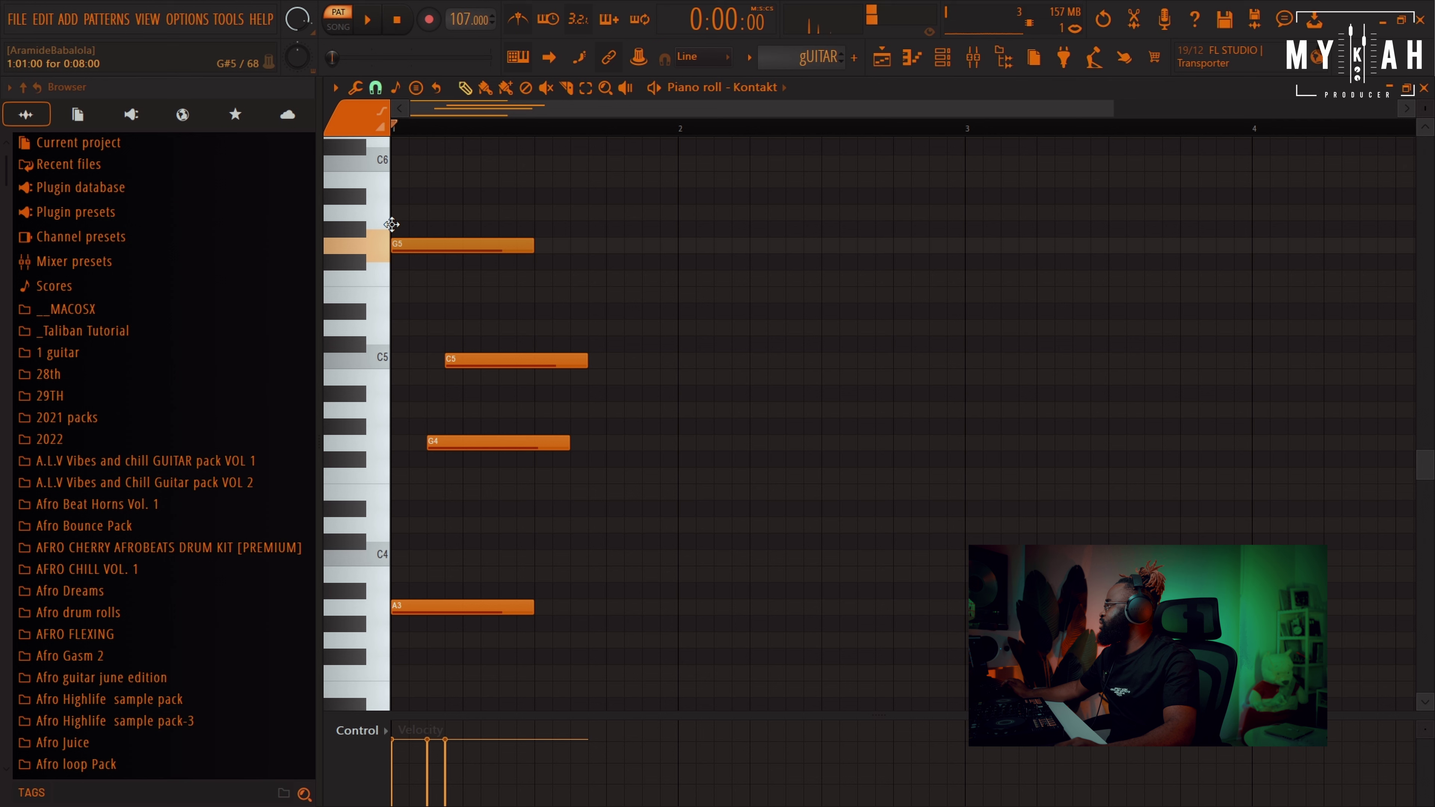
{"action": "key", "text": "space"}
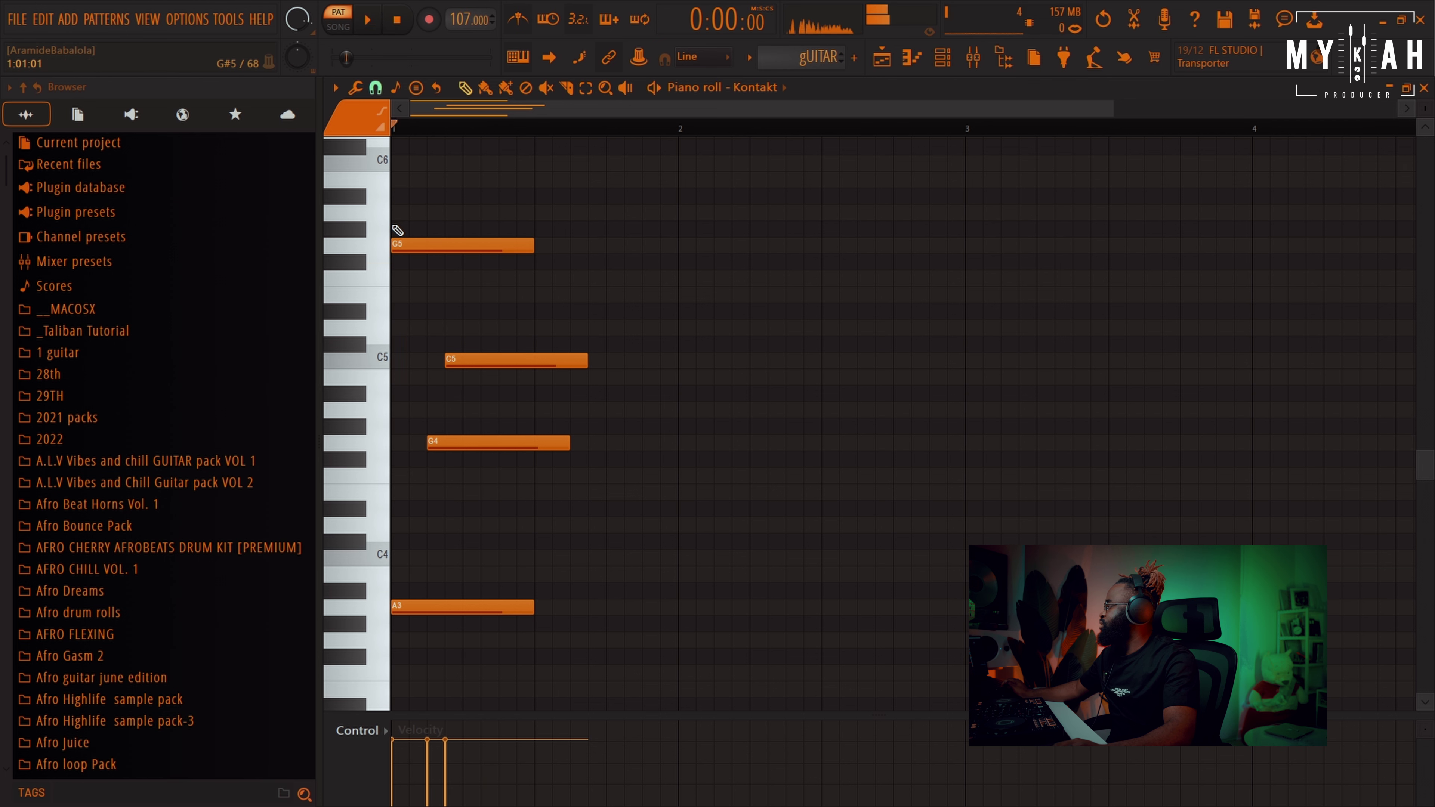
{"action": "key", "text": "space"}
{"action": "left_click_drag", "start_coordinate": [477, 228], "coordinate": [479, 209]}
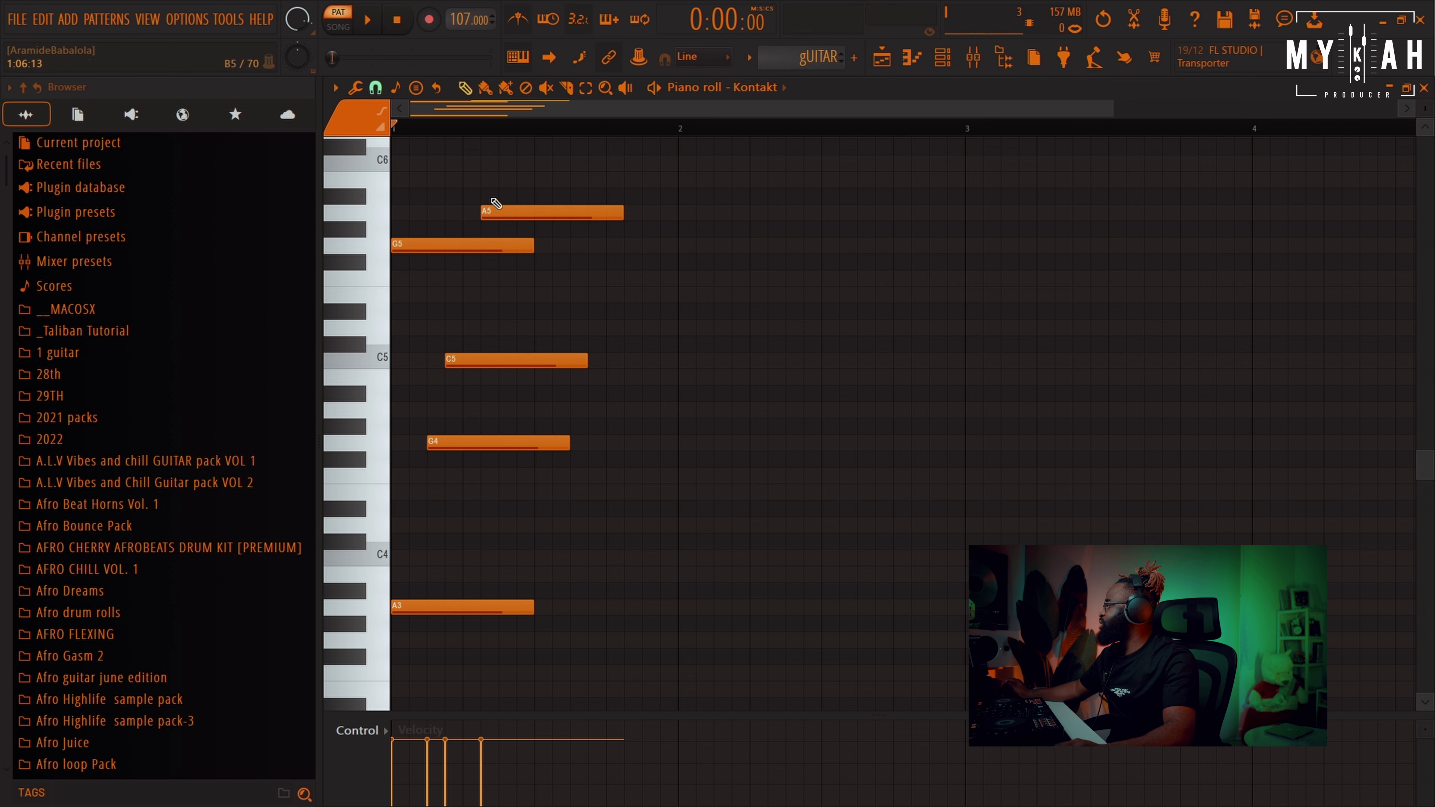
{"action": "key", "text": "space"}
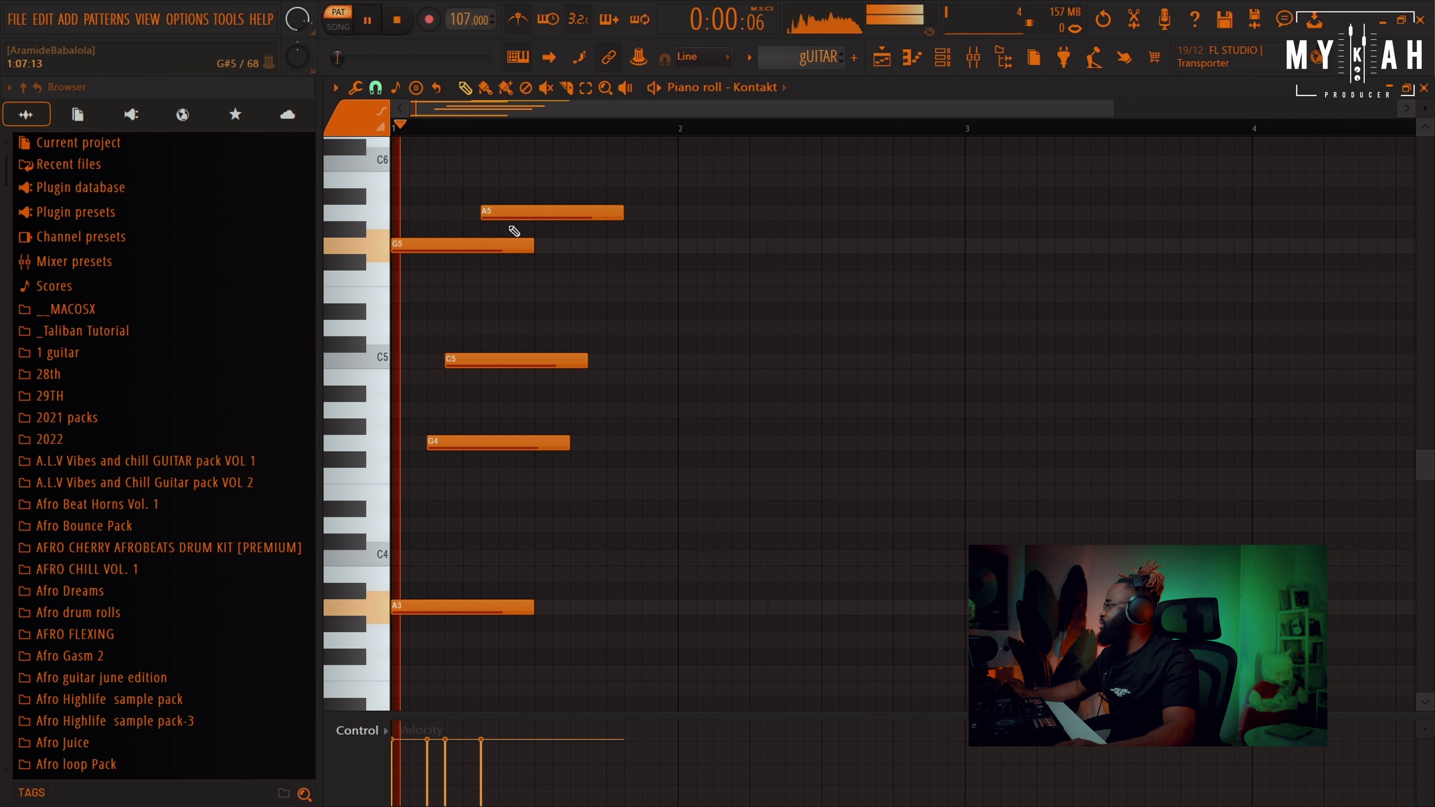
Shorten the A5, C5 and G4 notes so they end together with the A3 note at step 8.
{"action": "left_click_drag", "start_coordinate": [622, 213], "coordinate": [534, 213]}
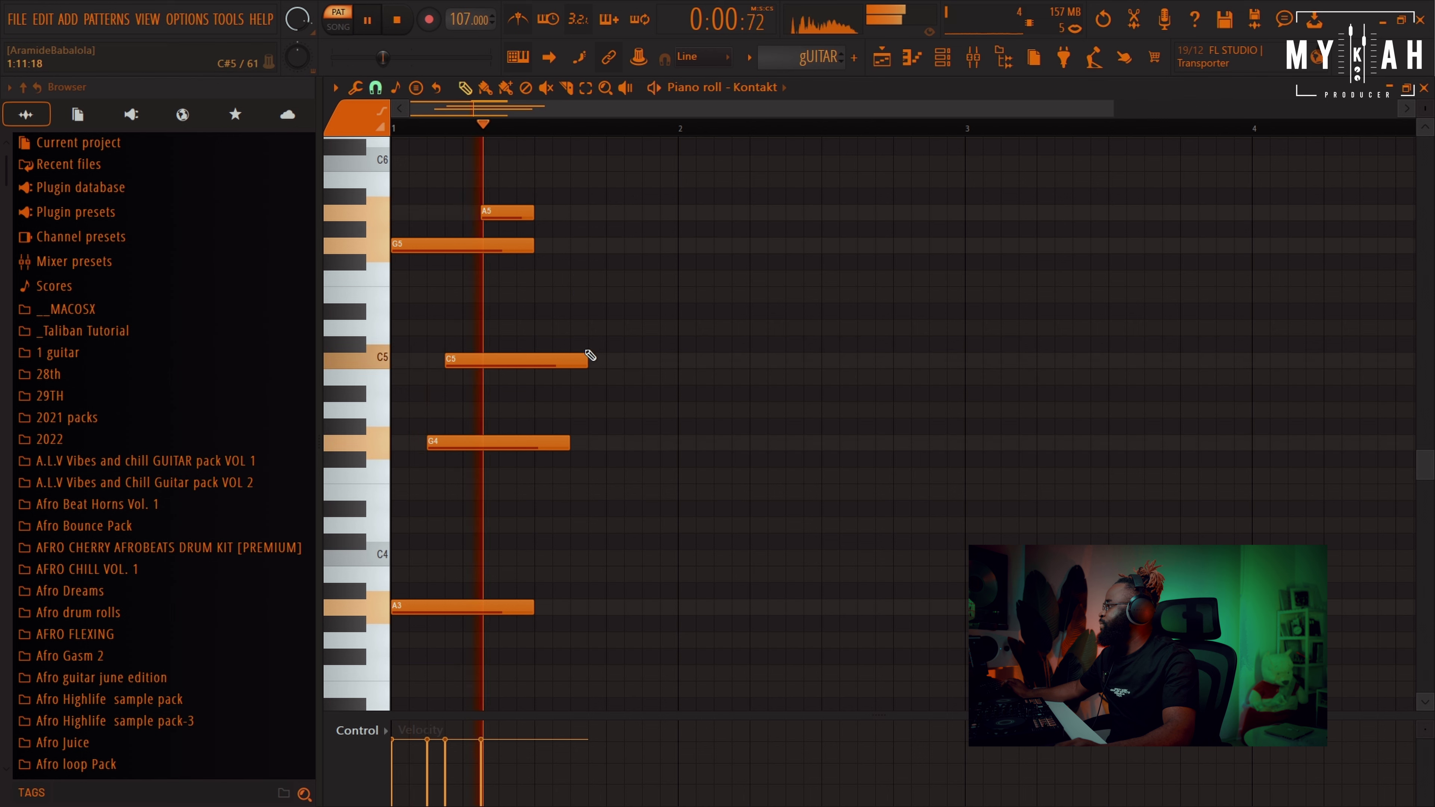
{"action": "left_click_drag", "start_coordinate": [586, 360], "coordinate": [551, 365]}
{"action": "key", "text": "space"}
Add an 8-step E3 bass note at step 9 and a G4 note at step 11 ending with bar 1.
{"action": "left_click_drag", "start_coordinate": [541, 627], "coordinate": [537, 672]}
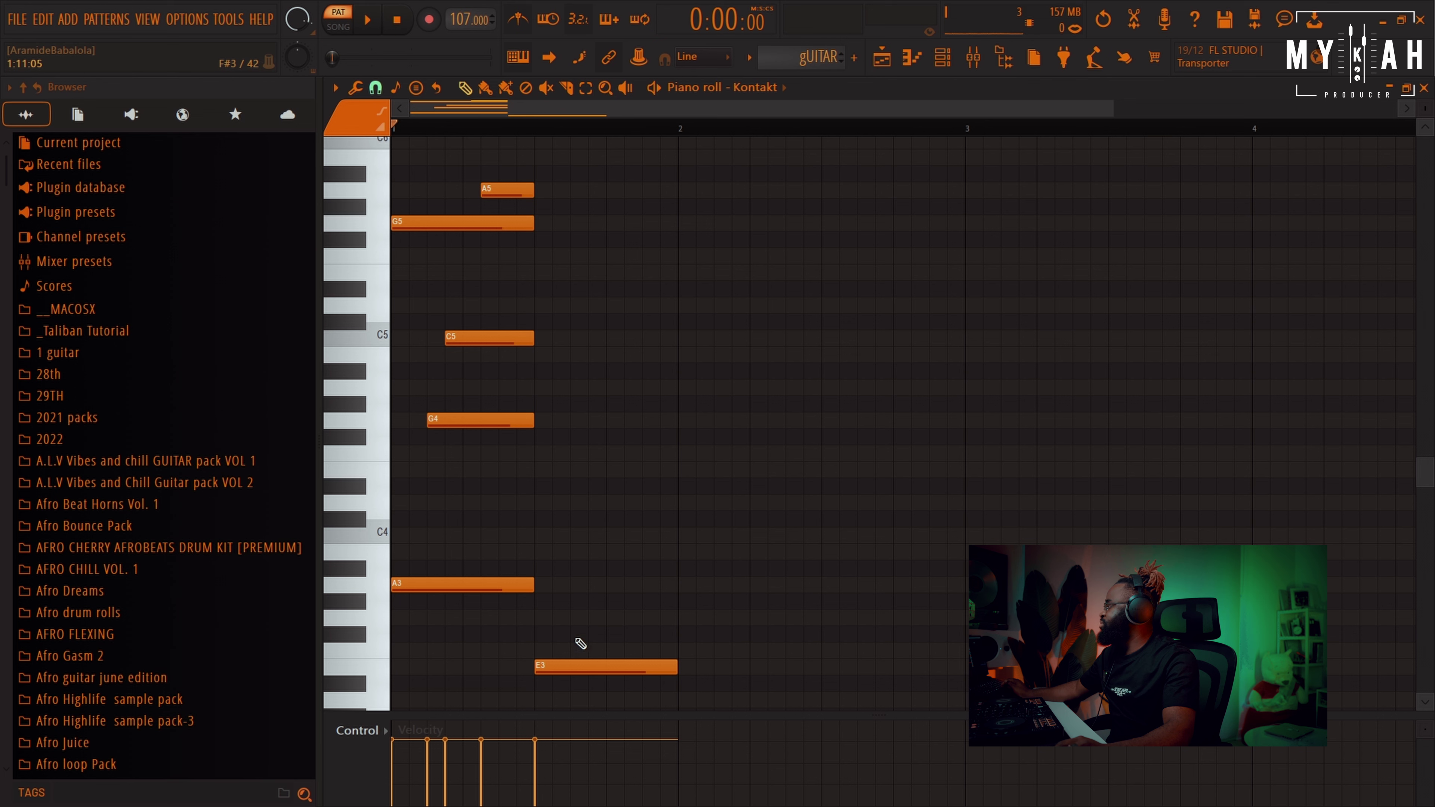
{"action": "mouse_move", "coordinate": [571, 583]}
{"action": "left_mouse_down"}
{"action": "mouse_move", "coordinate": [554, 501]}
{"action": "mouse_move", "coordinate": [578, 420]}
{"action": "left_mouse_up"}
{"action": "key", "text": "space"}
{"action": "left_click_drag", "start_coordinate": [711, 421], "coordinate": [677, 421]}
{"action": "key", "text": "space"}
Place an F#5 note at step 9 of bar 1, extend it to 8 steps and play it back.
{"action": "left_click_drag", "start_coordinate": [536, 371], "coordinate": [533, 246]}
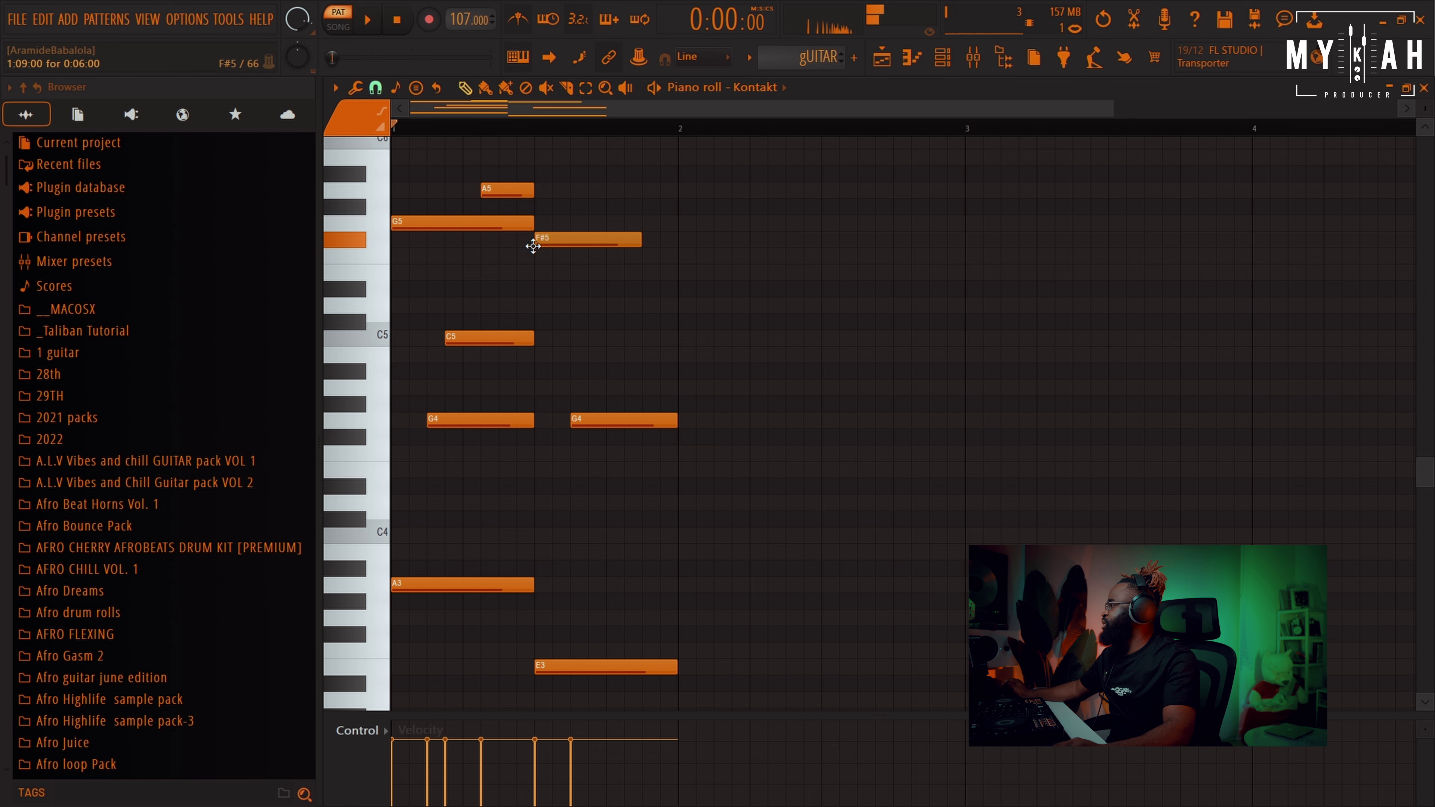
{"action": "key", "text": "space"}
{"action": "left_click_drag", "start_coordinate": [639, 246], "coordinate": [672, 246]}
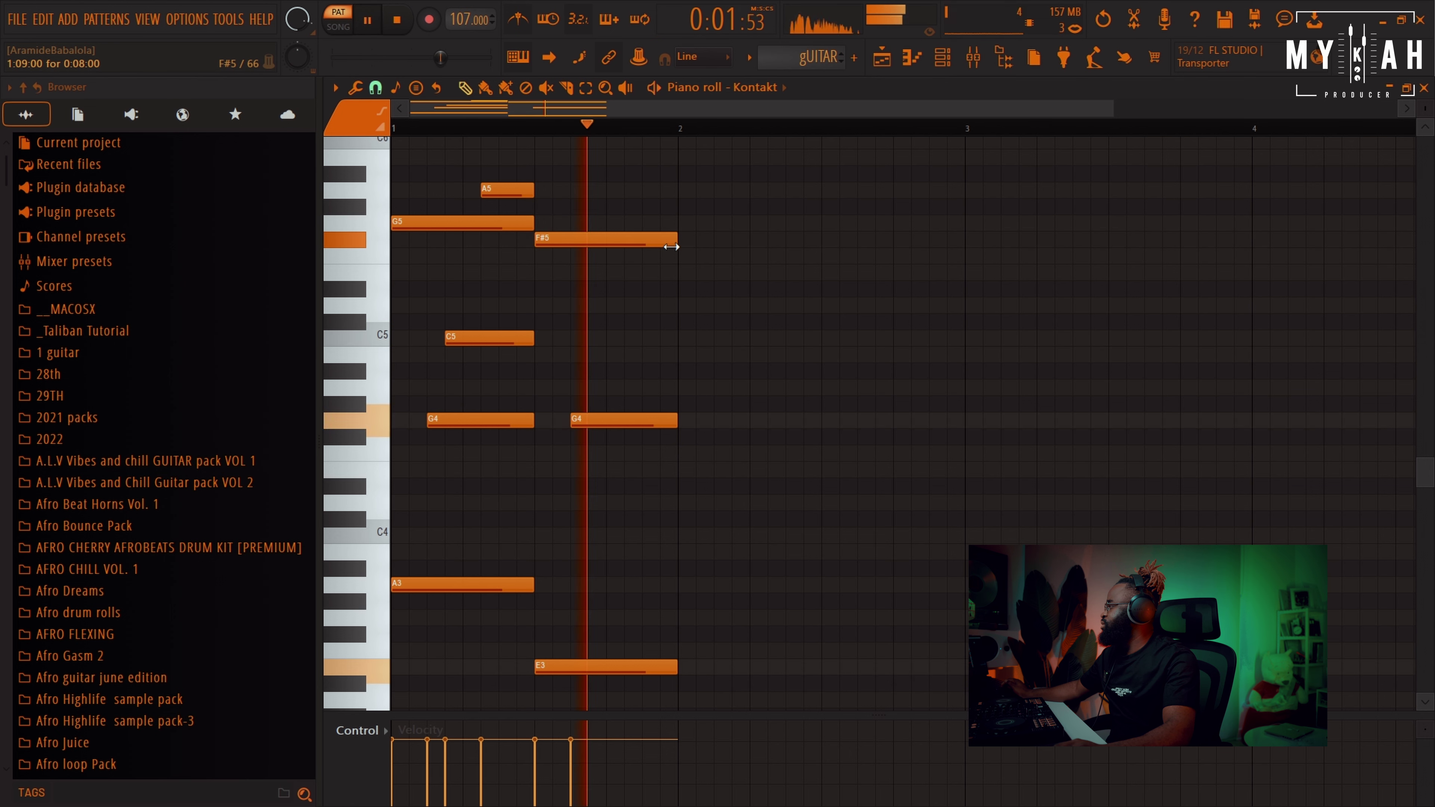
{"action": "key", "text": "space"}
Add a D5 note at step 12 and a one-step A5 at step 16, both trimmed to the end of bar 1.
{"action": "left_click", "coordinate": [585, 304]}
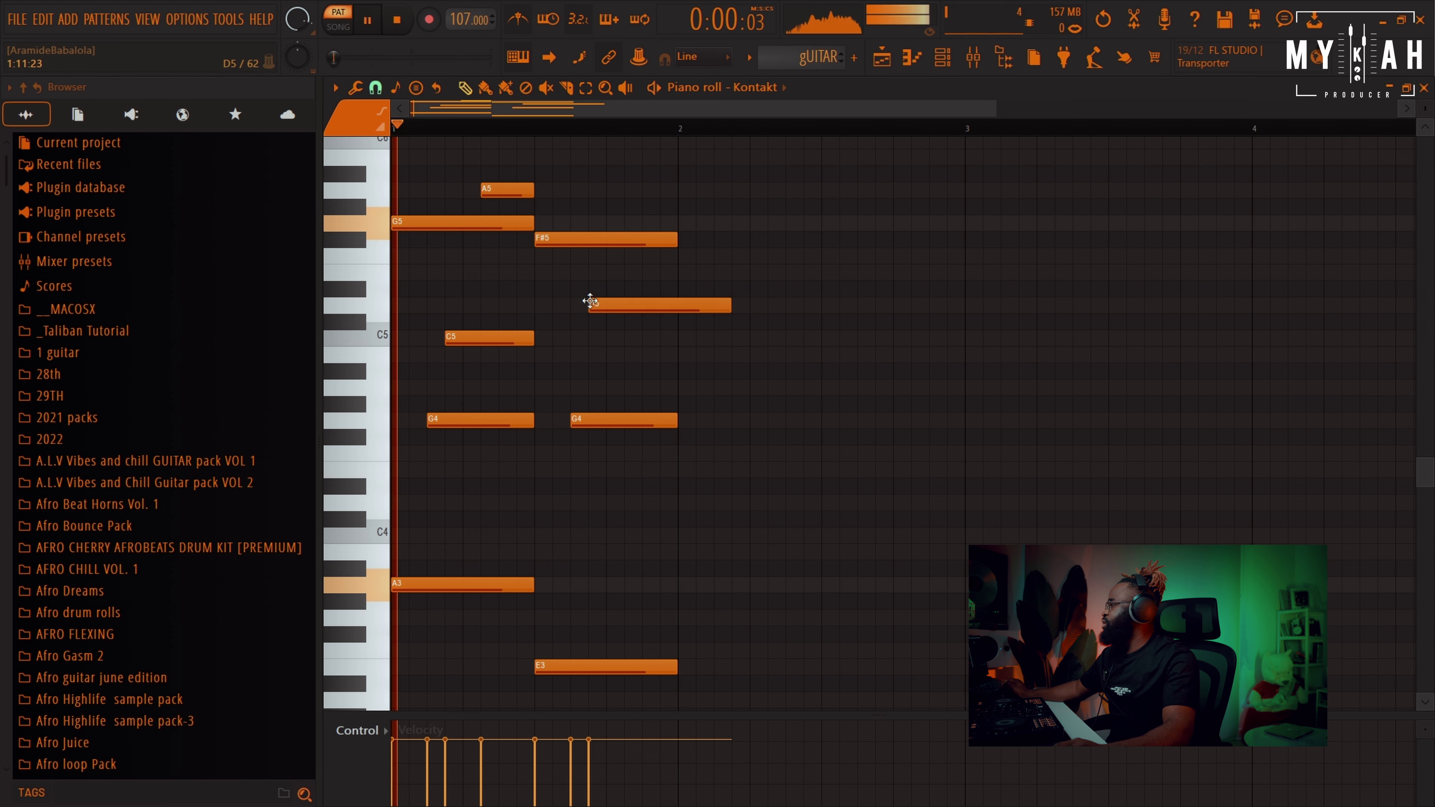
{"action": "key", "text": "space"}
{"action": "left_click_drag", "start_coordinate": [730, 305], "coordinate": [679, 316]}
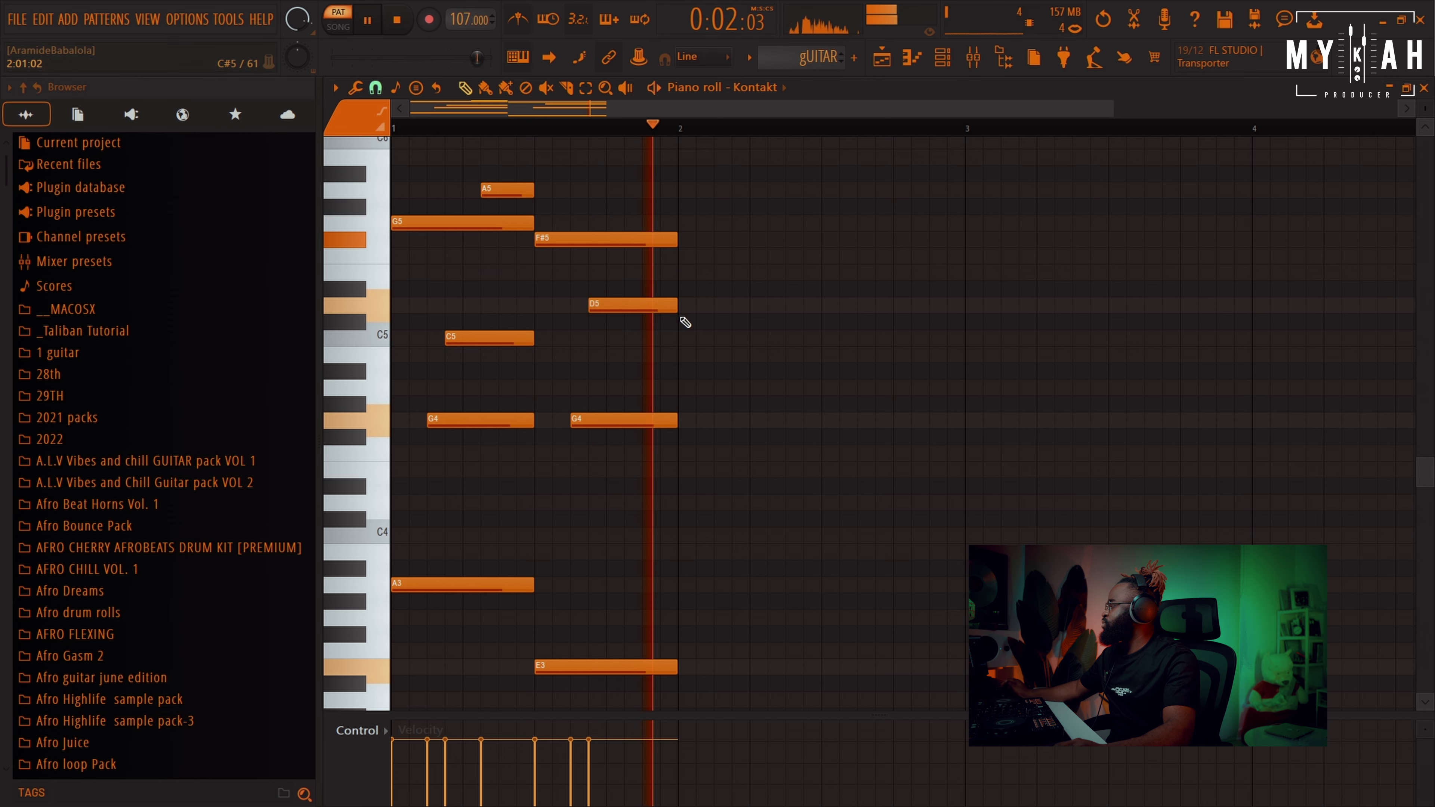
{"action": "scroll", "coordinate": [661, 339], "scroll_direction": "up", "scroll_amount": 2}
{"action": "left_click", "coordinate": [662, 289]}
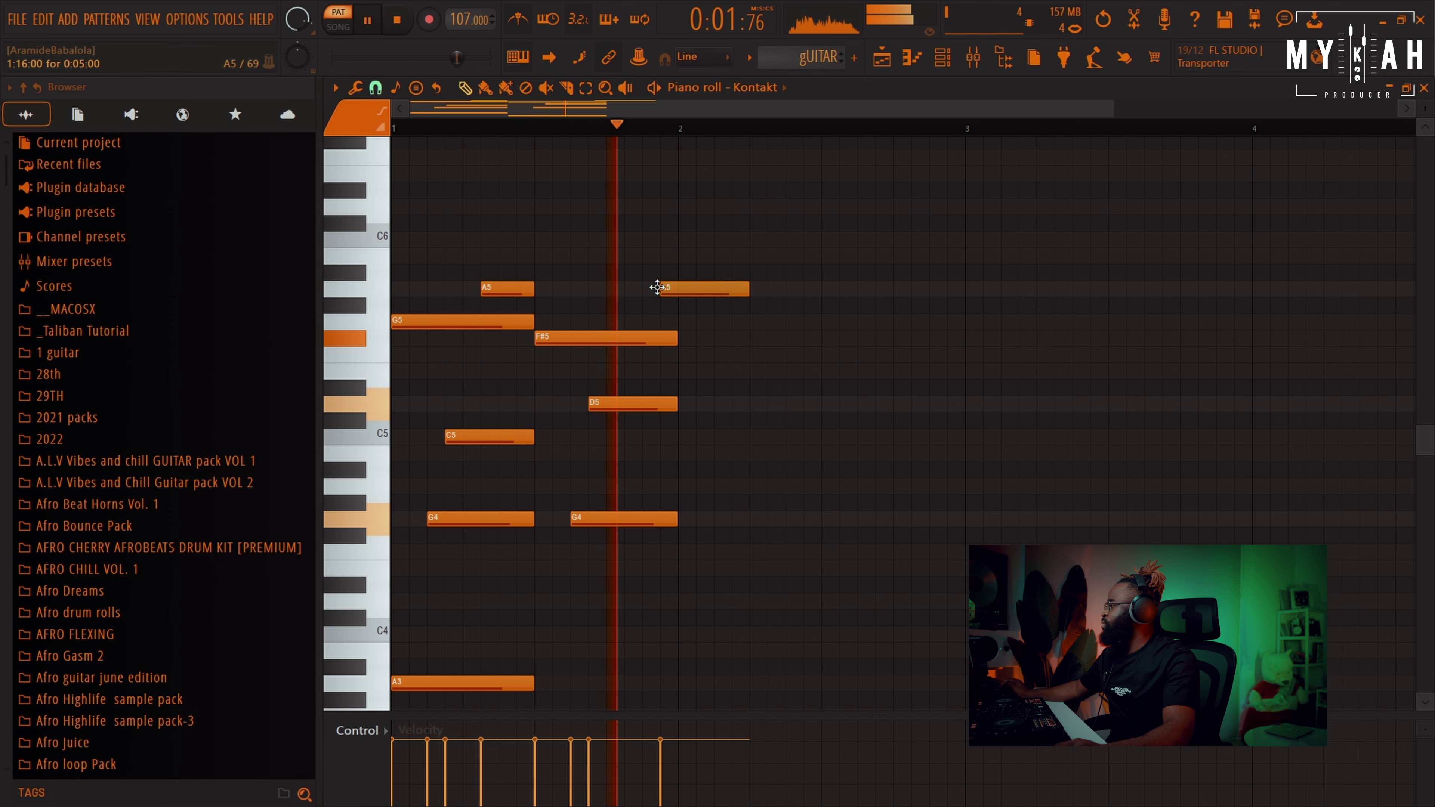
{"action": "left_click_drag", "start_coordinate": [748, 290], "coordinate": [689, 301]}
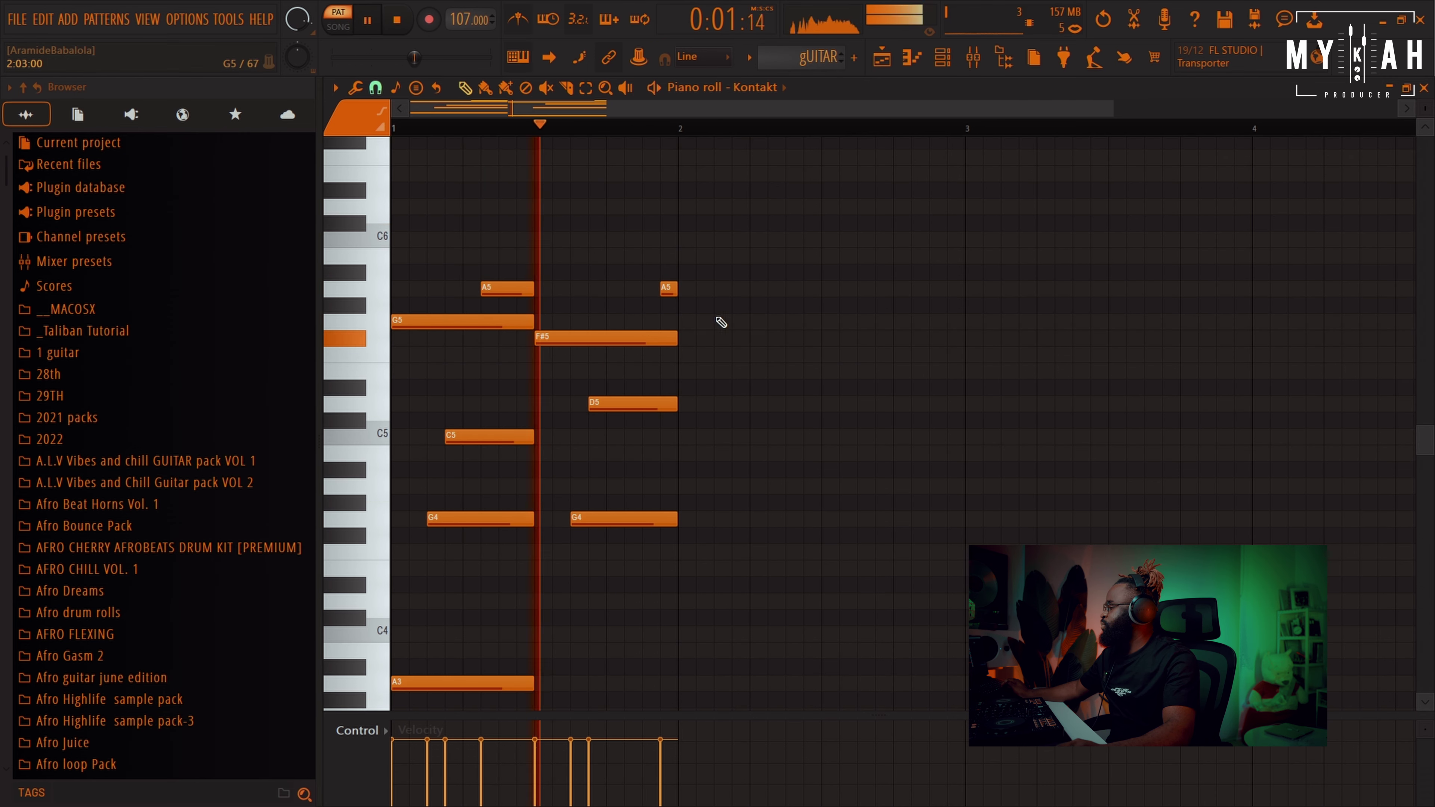
Try the second bass note of bar 1 at D3 during playback, and move it back to E3.
{"action": "scroll", "coordinate": [762, 378], "scroll_direction": "down", "scroll_amount": 2}
{"action": "key", "text": "space"}
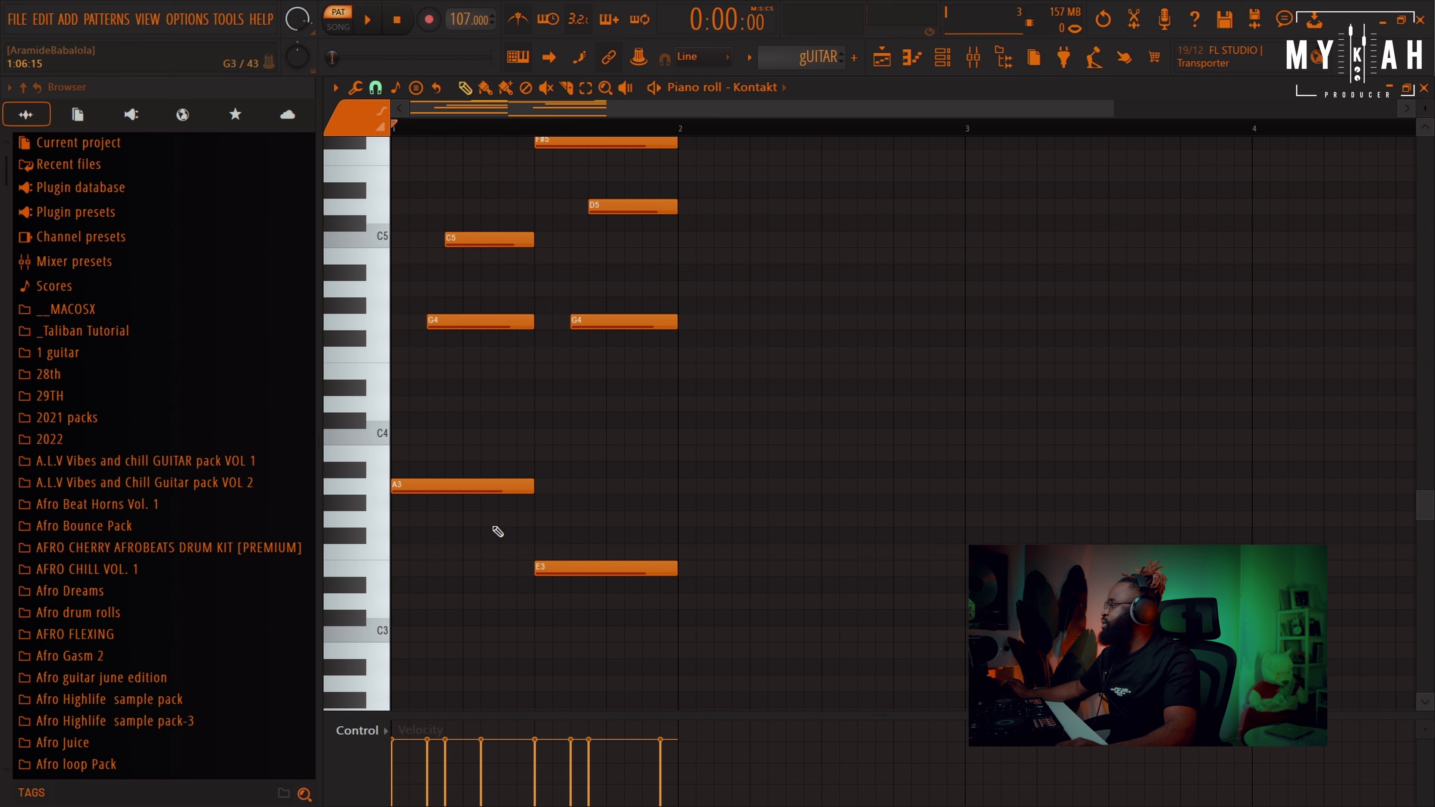
{"action": "left_click_drag", "start_coordinate": [553, 572], "coordinate": [551, 603]}
{"action": "key", "text": "space"}
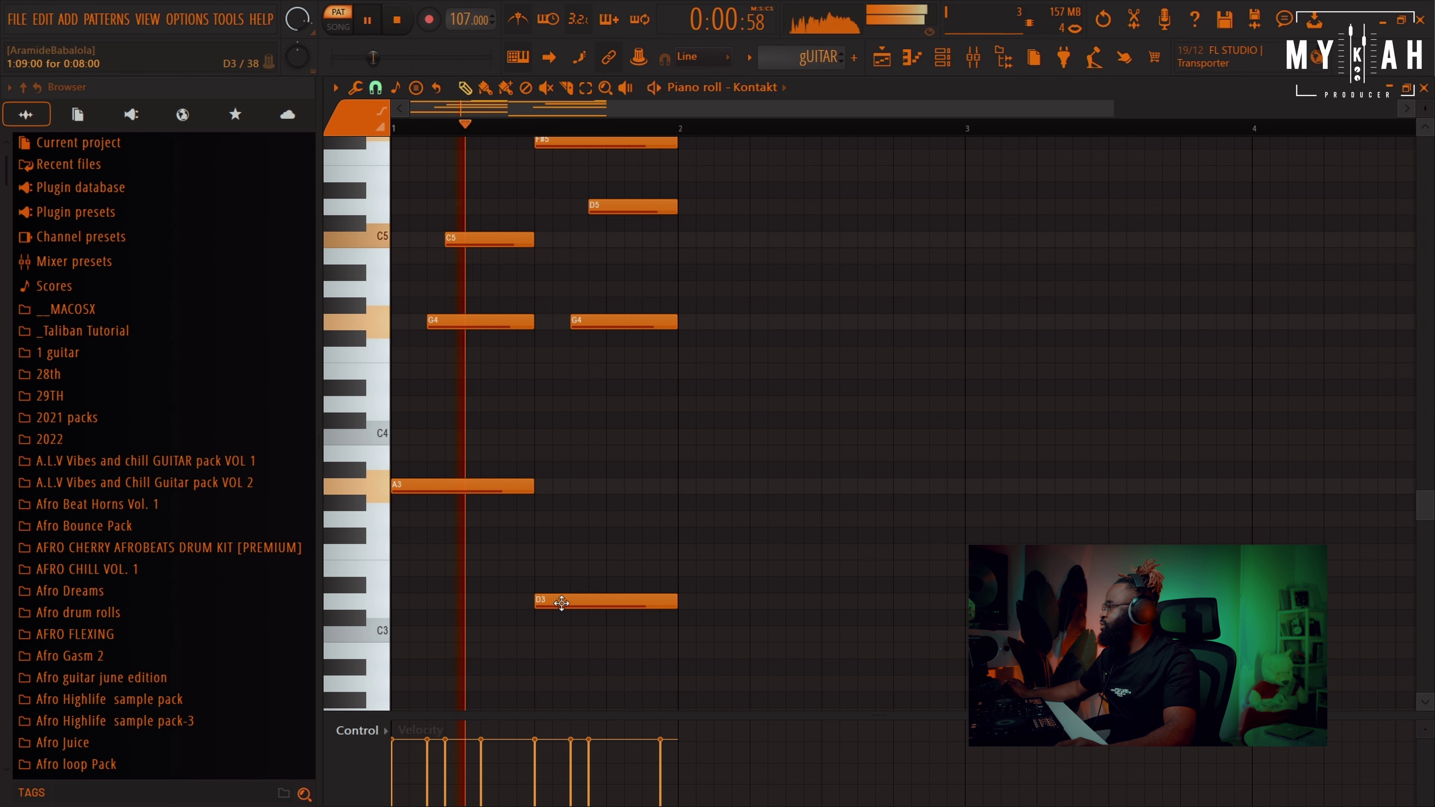
{"action": "left_click_drag", "start_coordinate": [563, 600], "coordinate": [562, 567]}
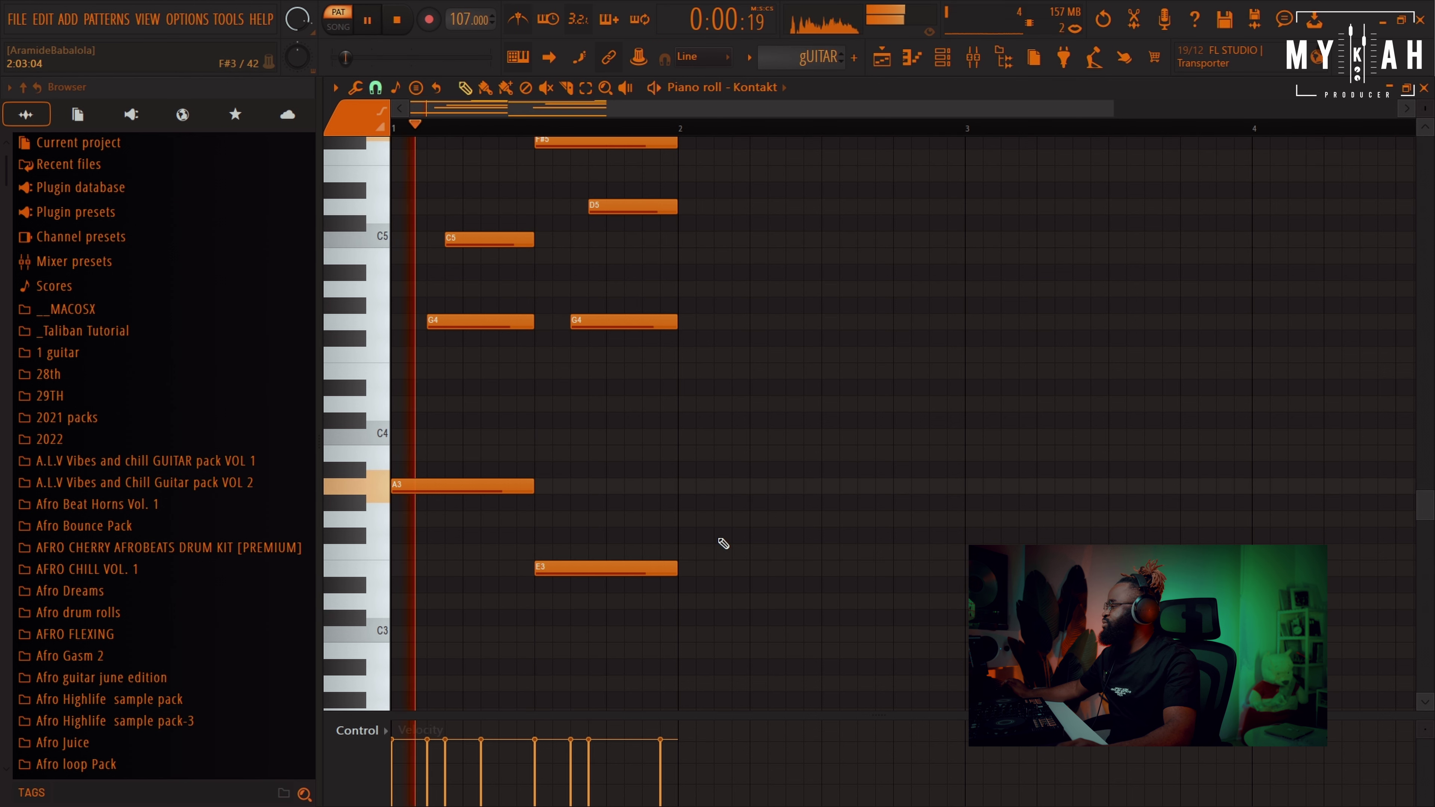
{"action": "key", "text": "space"}
Start bar 2 with an 8-step B3 bass note, adding 6-step A4 and D5 notes at steps 3 and 4.
{"action": "left_click_drag", "start_coordinate": [700, 519], "coordinate": [708, 339]}
{"action": "scroll", "coordinate": [775, 535], "scroll_direction": "up", "scroll_amount": 1}
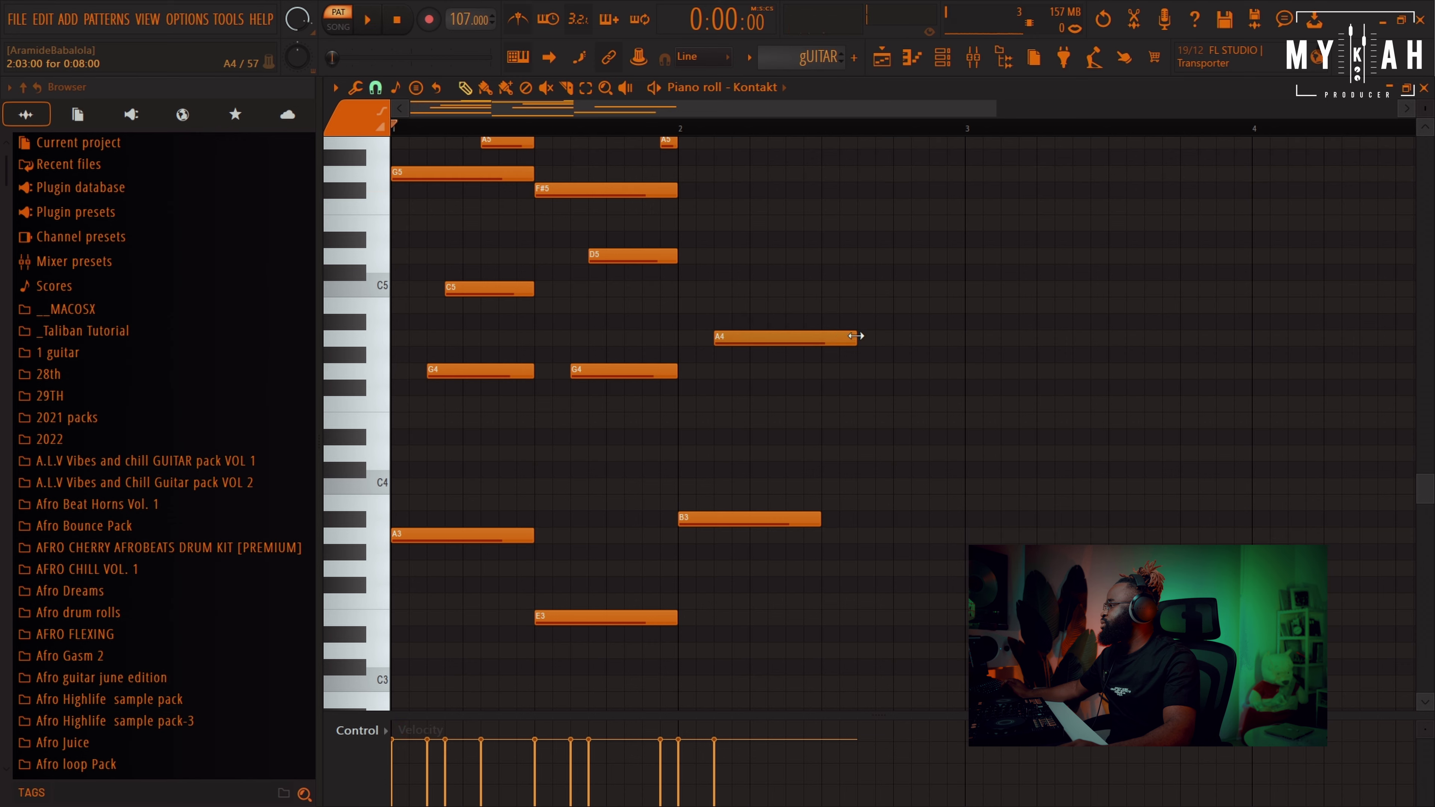
{"action": "scroll", "coordinate": [814, 421], "scroll_direction": "up", "scroll_amount": 2}
{"action": "left_click", "coordinate": [754, 361]}
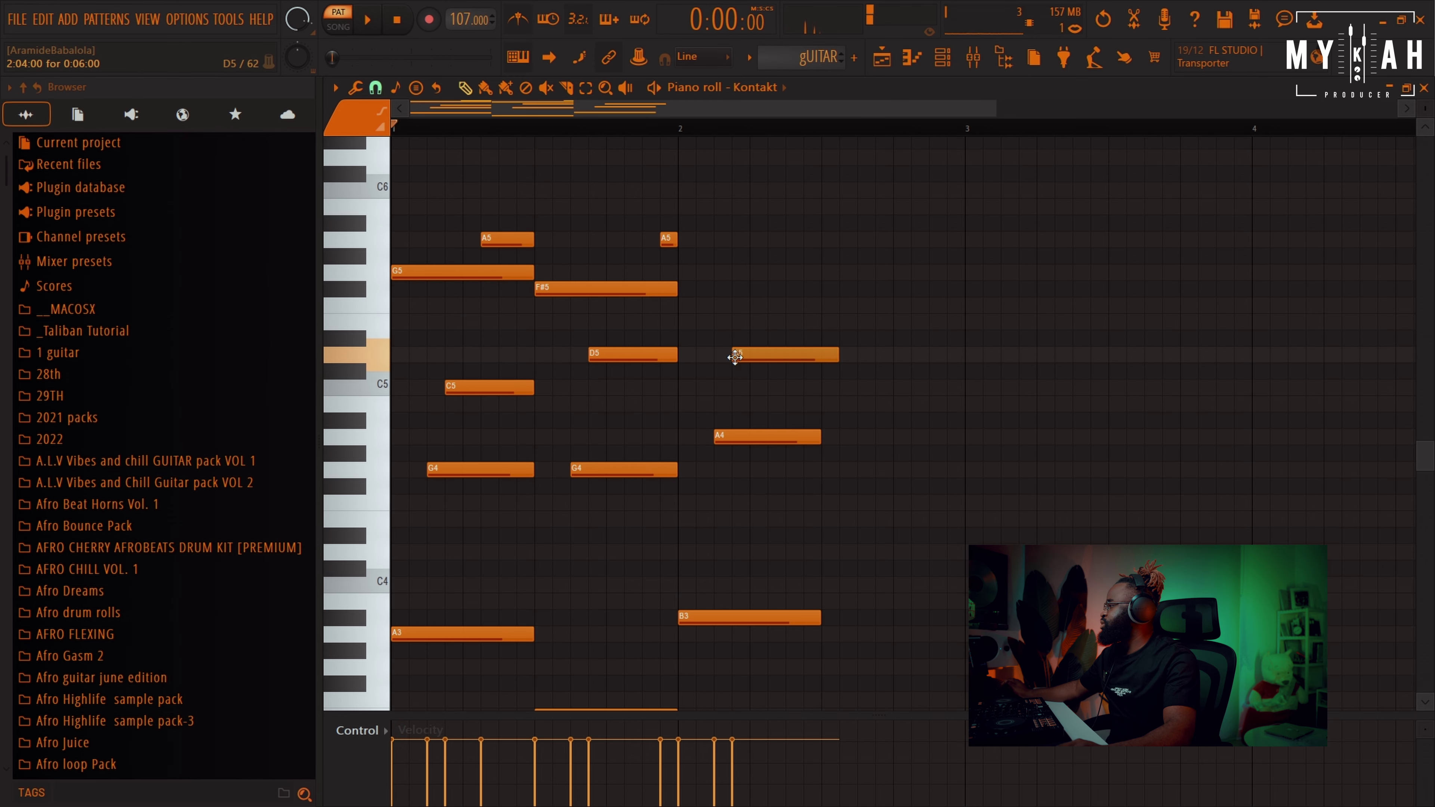
{"action": "key", "text": "space"}
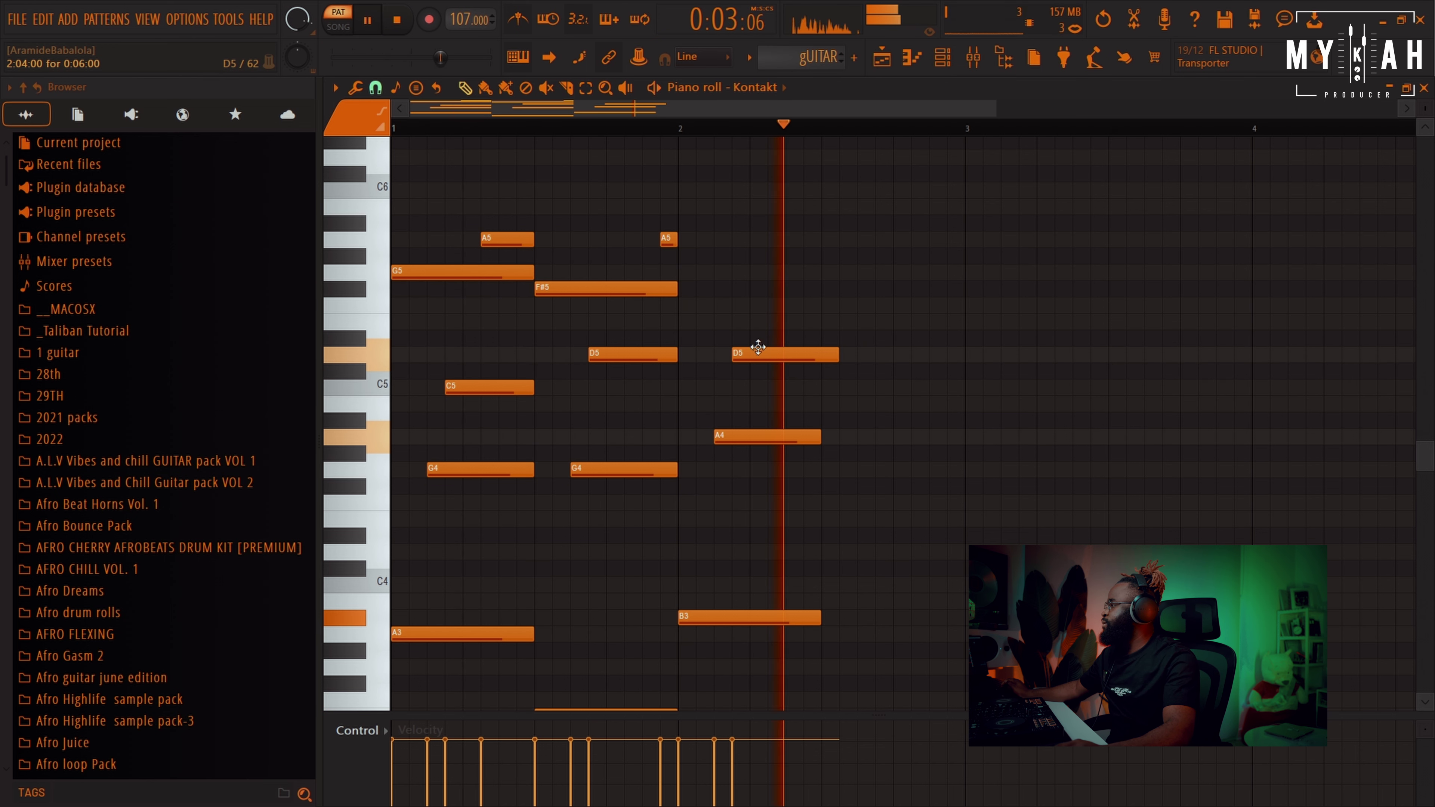
{"action": "key", "text": "space"}
Add an F#5 note at the start of bar 2, extend it to 8 steps and listen to it.
{"action": "left_click", "coordinate": [692, 271]}
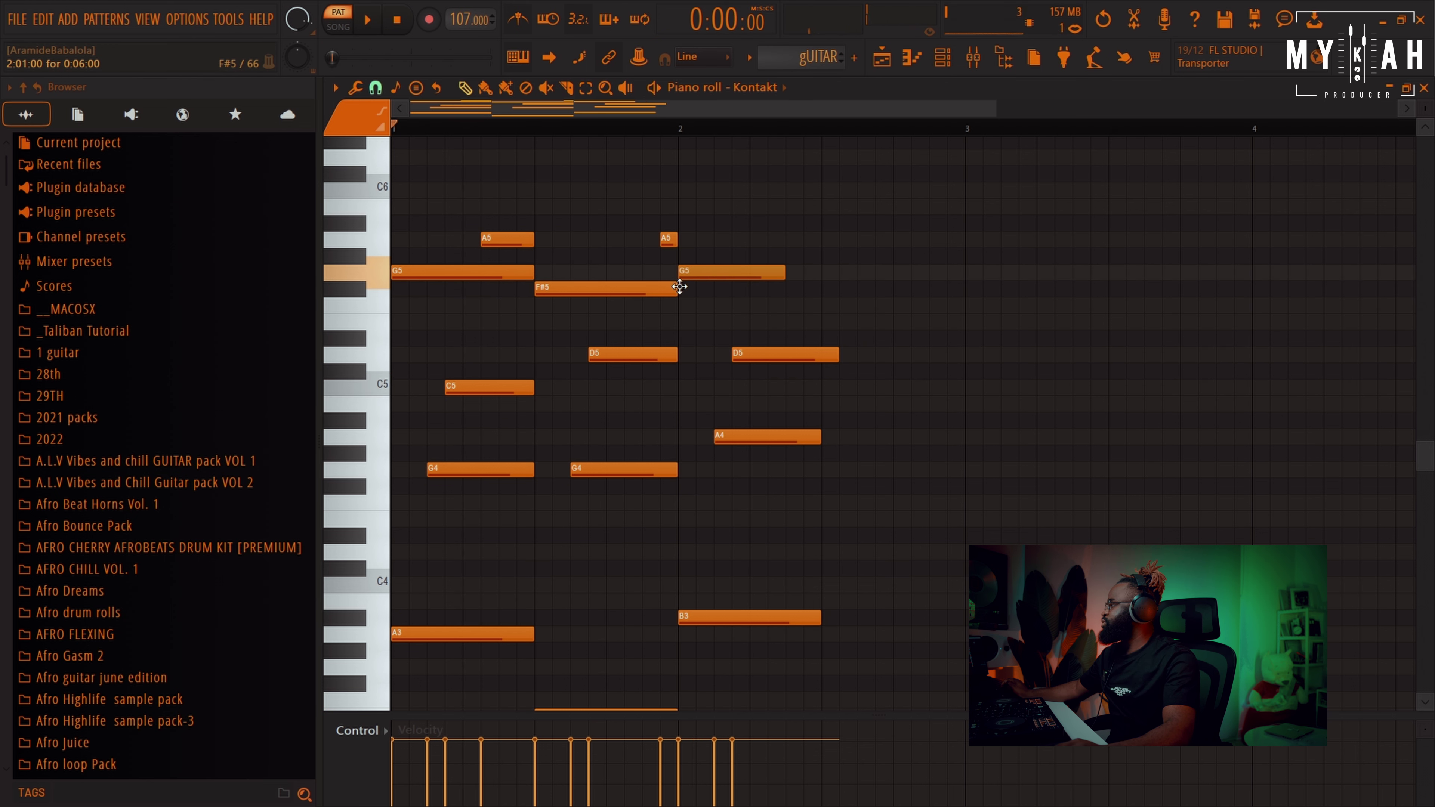
{"action": "left_click_drag", "start_coordinate": [680, 287], "coordinate": [685, 288]}
{"action": "key", "text": "space"}
{"action": "left_click_drag", "start_coordinate": [784, 288], "coordinate": [818, 292]}
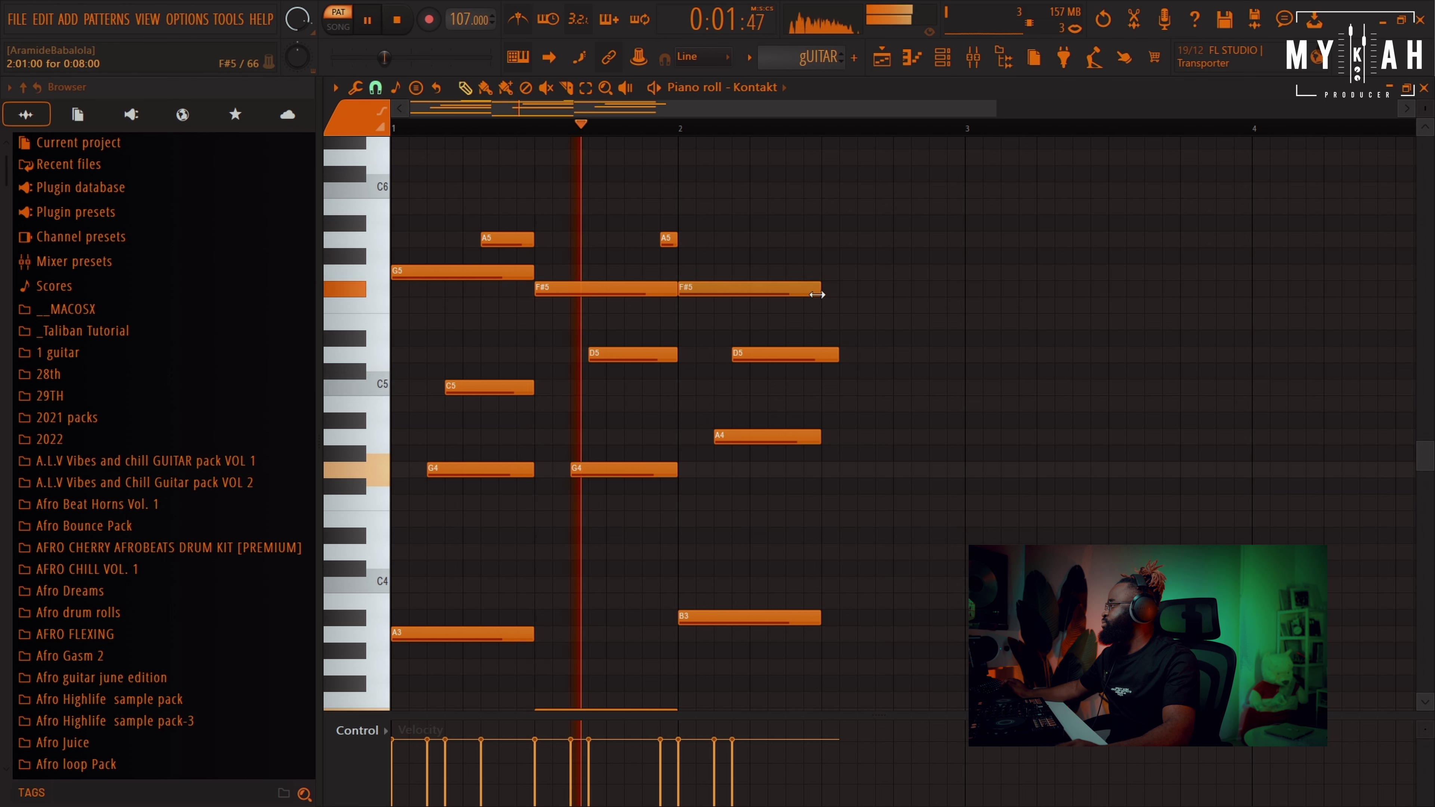
{"action": "key", "text": "space"}
{"action": "key", "text": "space"}
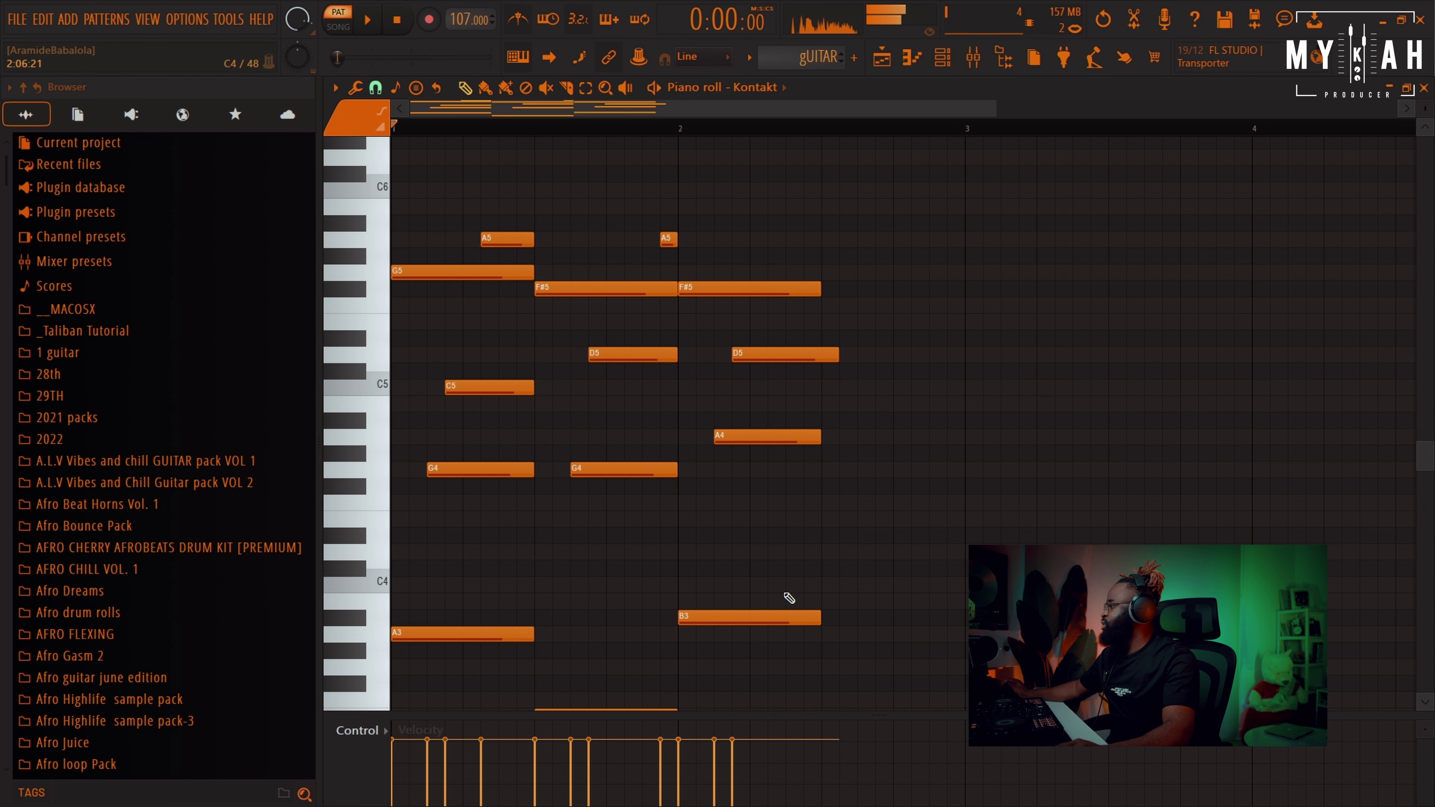
Raise the bar 2 bass note to H3 and trim the D5 above it to the bass note's end.
{"action": "key", "text": "space"}
{"action": "left_click_drag", "start_coordinate": [710, 623], "coordinate": [709, 606]}
{"action": "key", "text": "space"}
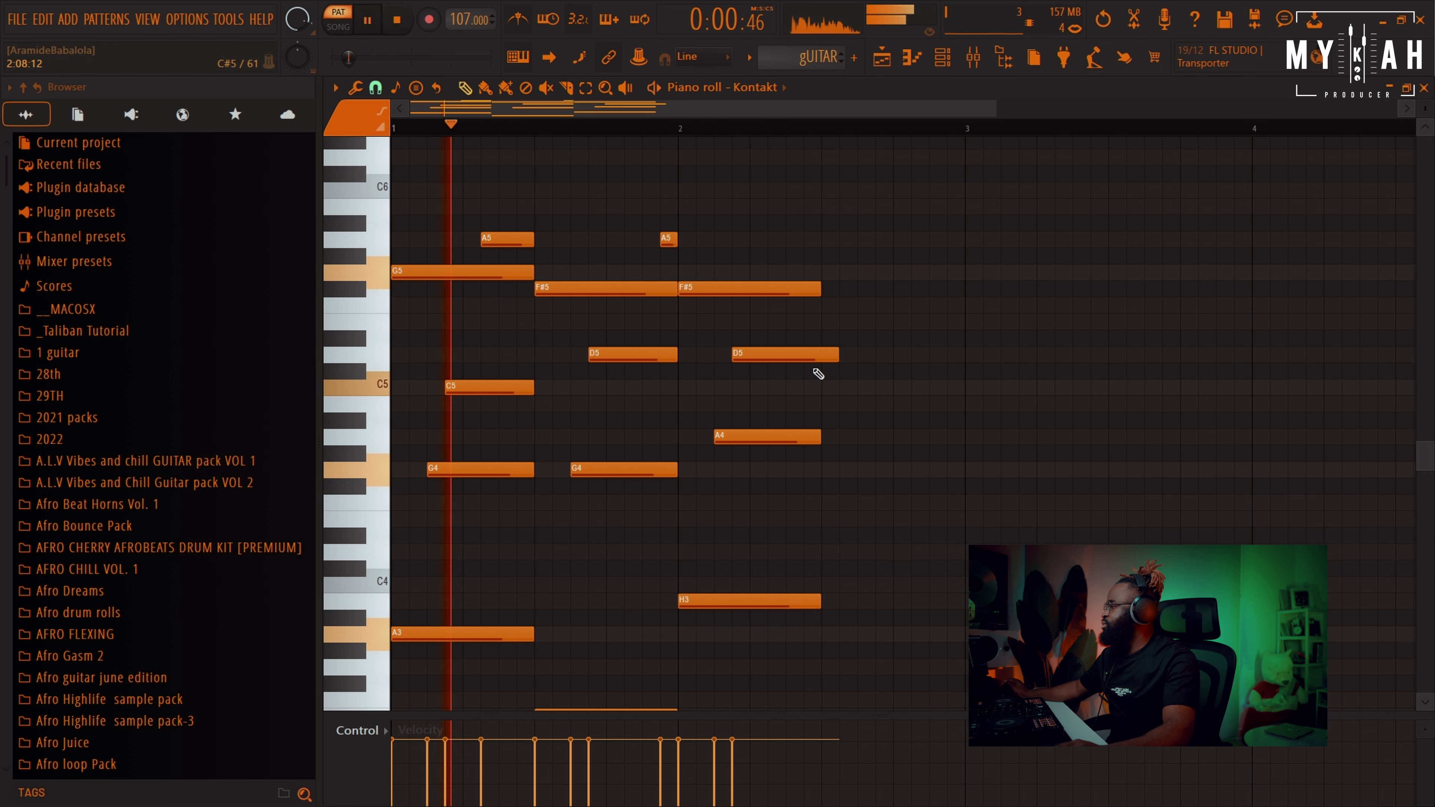
{"action": "left_click_drag", "start_coordinate": [838, 354], "coordinate": [827, 361]}
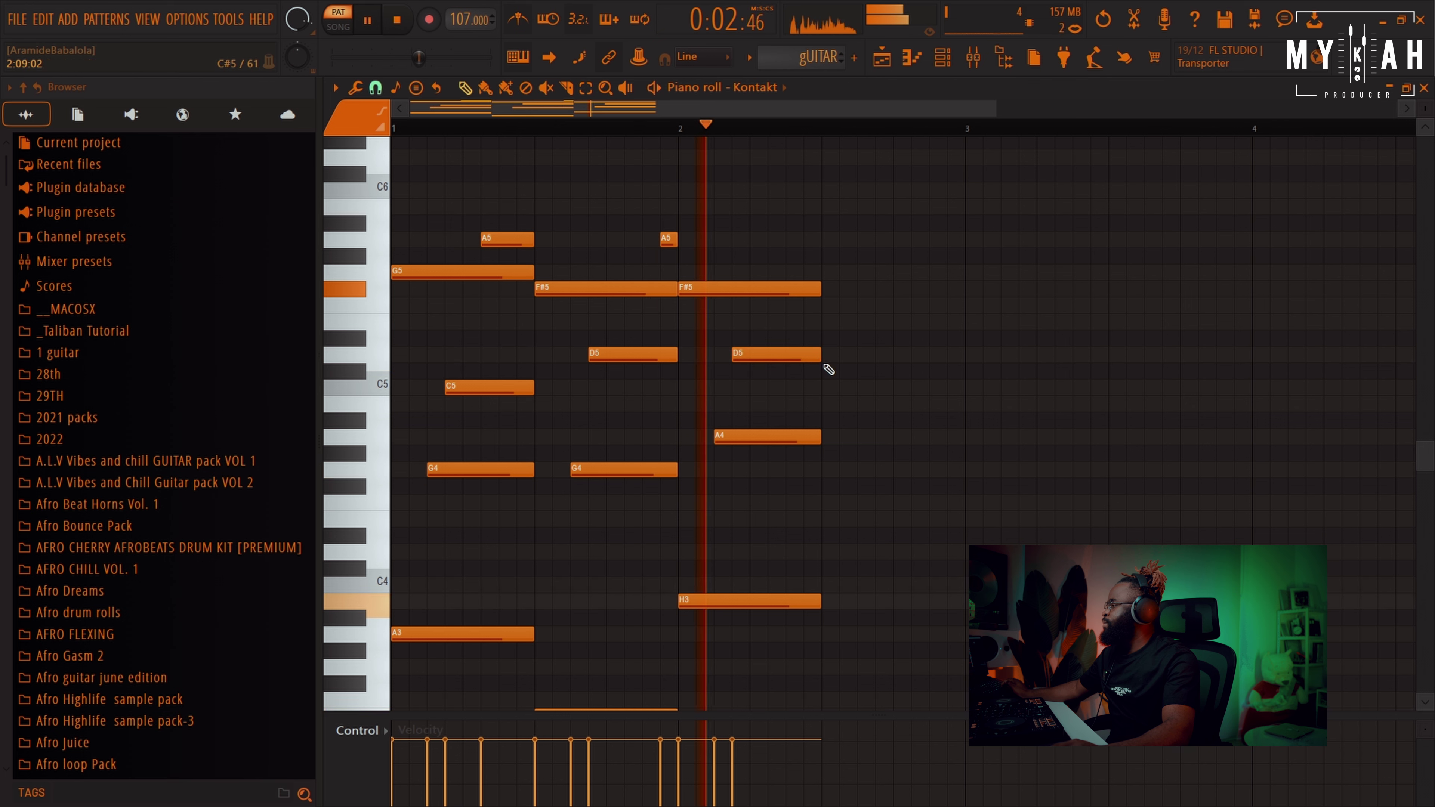
Shorten bar 2's F#5 to 5 steps, add a 3-step F#5 at step 6 and play the pattern.
{"action": "key", "text": "space"}
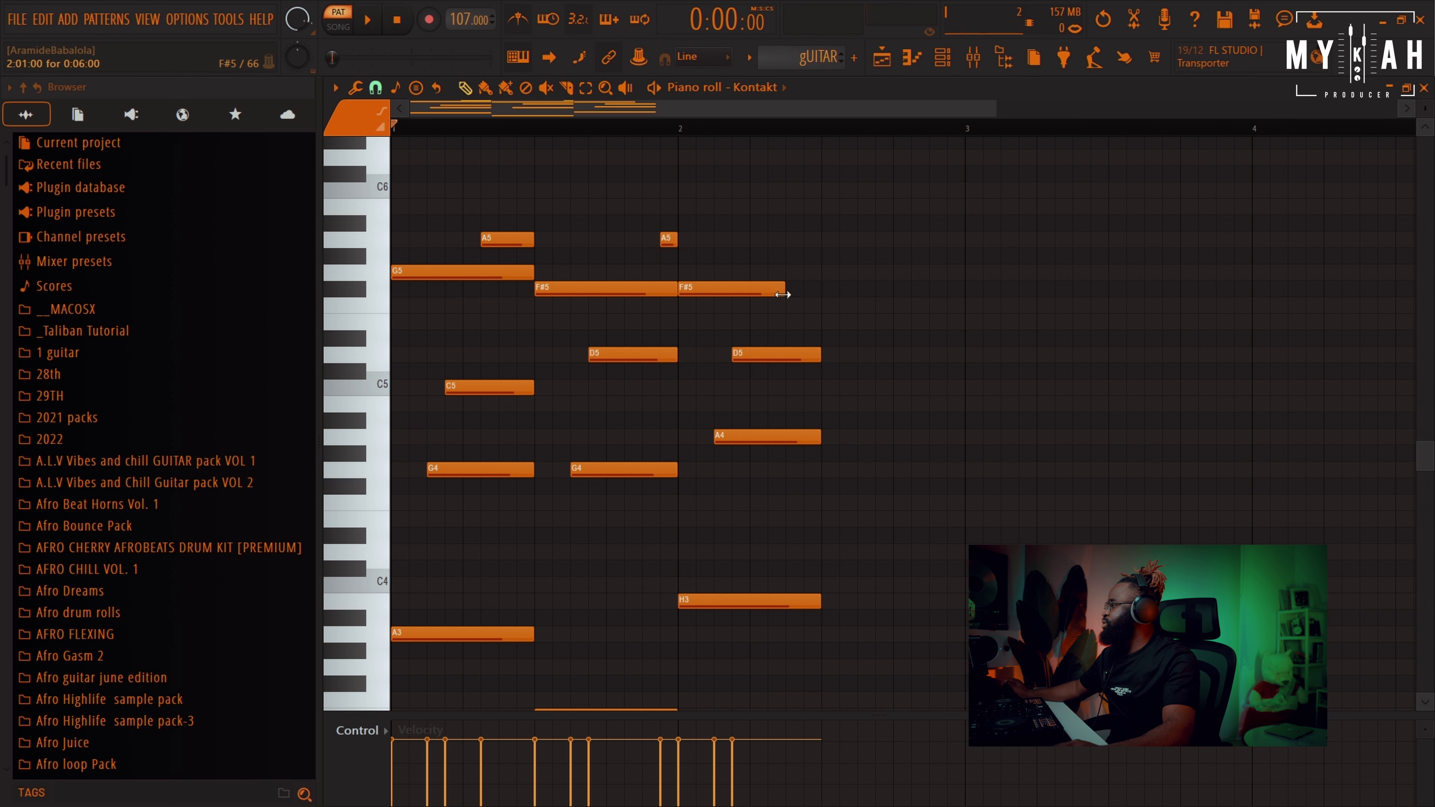
{"action": "key", "text": "space"}
{"action": "left_click_drag", "start_coordinate": [805, 296], "coordinate": [787, 297]}
{"action": "left_click_drag", "start_coordinate": [891, 296], "coordinate": [822, 301]}
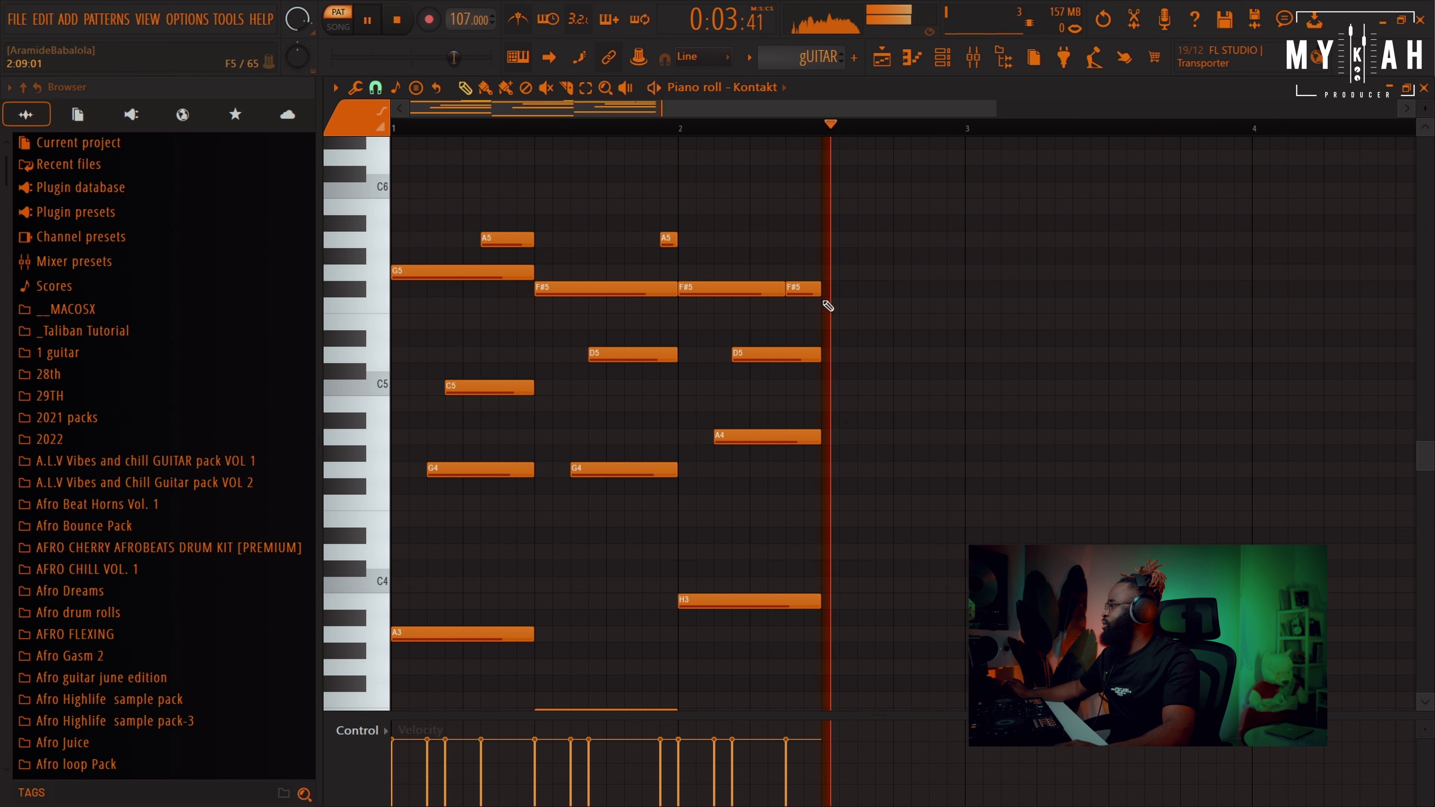
{"action": "key", "text": "space"}
{"action": "left_click_drag", "start_coordinate": [784, 289], "coordinate": [820, 292]}
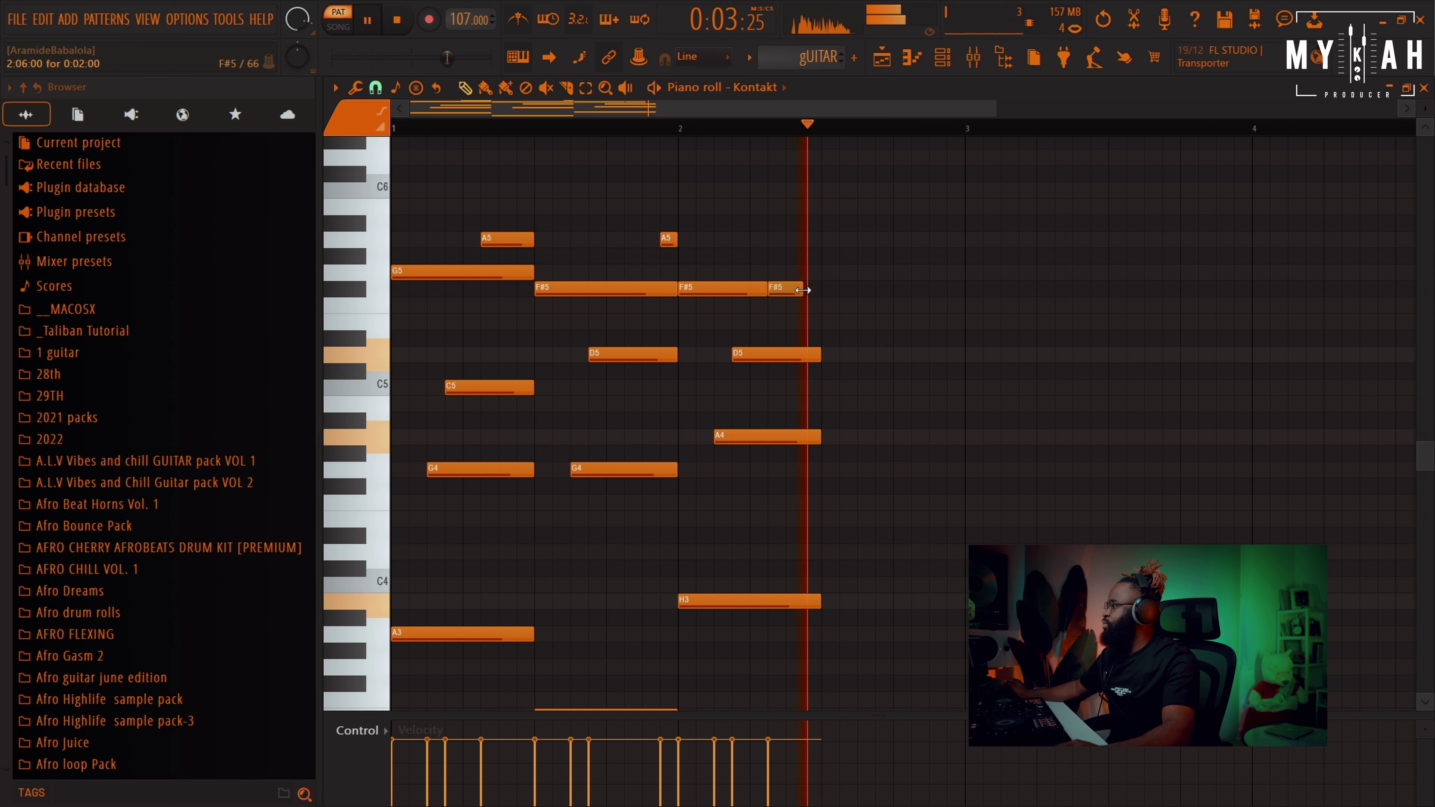
{"action": "key", "text": "space"}
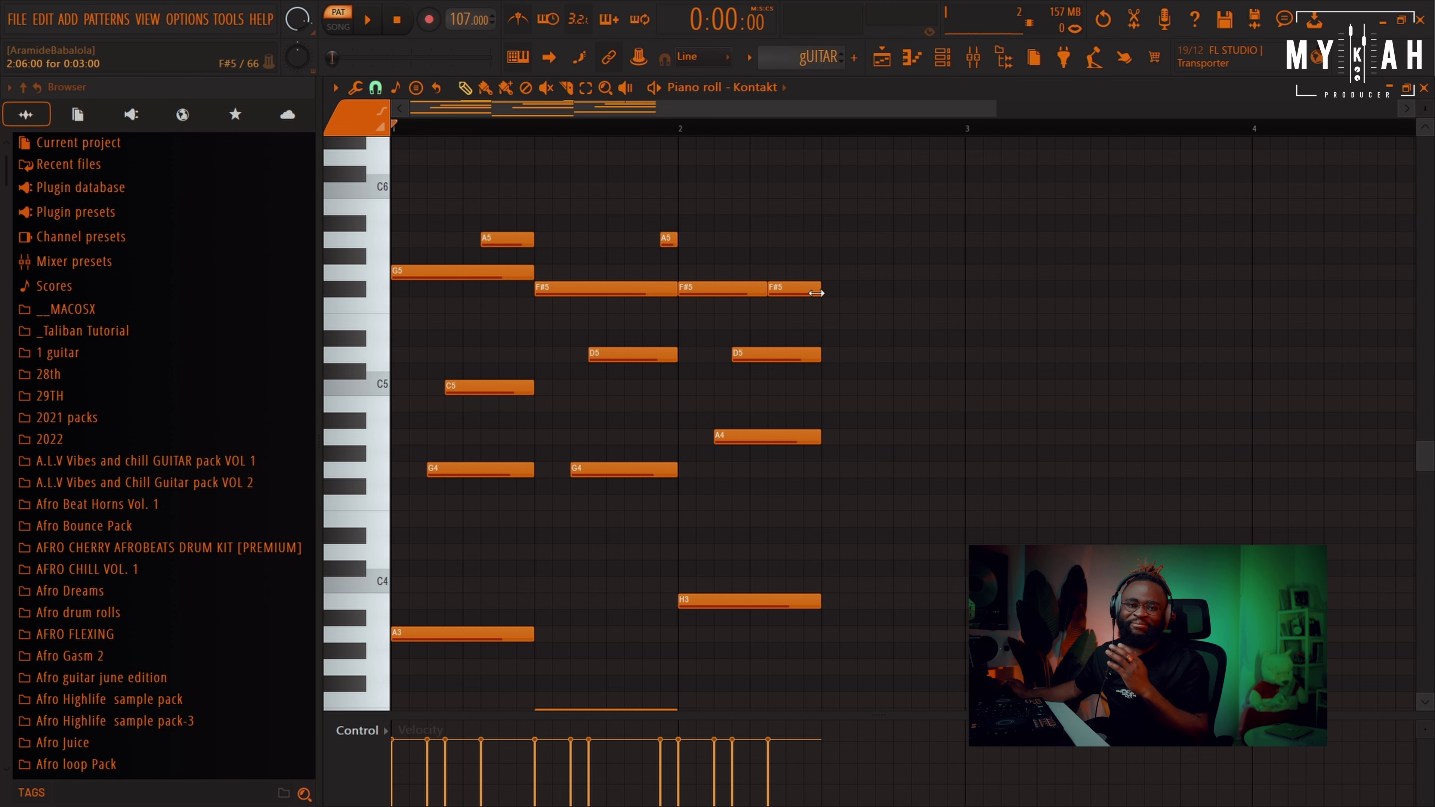
{"action": "key", "text": "space"}
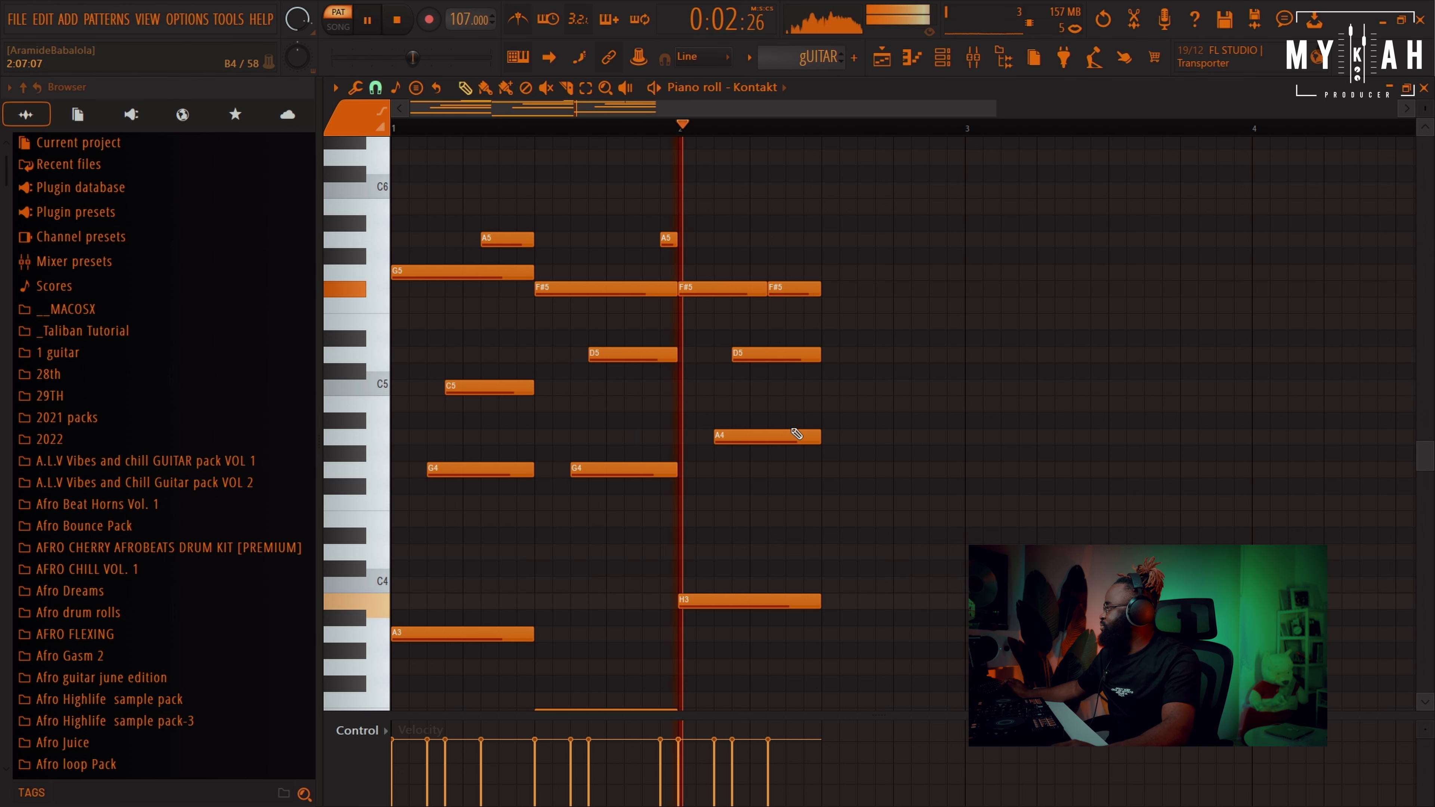
{"action": "key", "text": "space"}
Add a 3-step G5 and an 8-step C4 bass note at step 9 of bar 2, and play the pattern.
{"action": "left_click", "coordinate": [823, 255]}
{"action": "mouse_move", "coordinate": [824, 243]}
{"action": "left_mouse_down"}
{"action": "mouse_move", "coordinate": [824, 284]}
{"action": "mouse_move", "coordinate": [817, 251]}
{"action": "mouse_move", "coordinate": [819, 271]}
{"action": "left_mouse_up"}
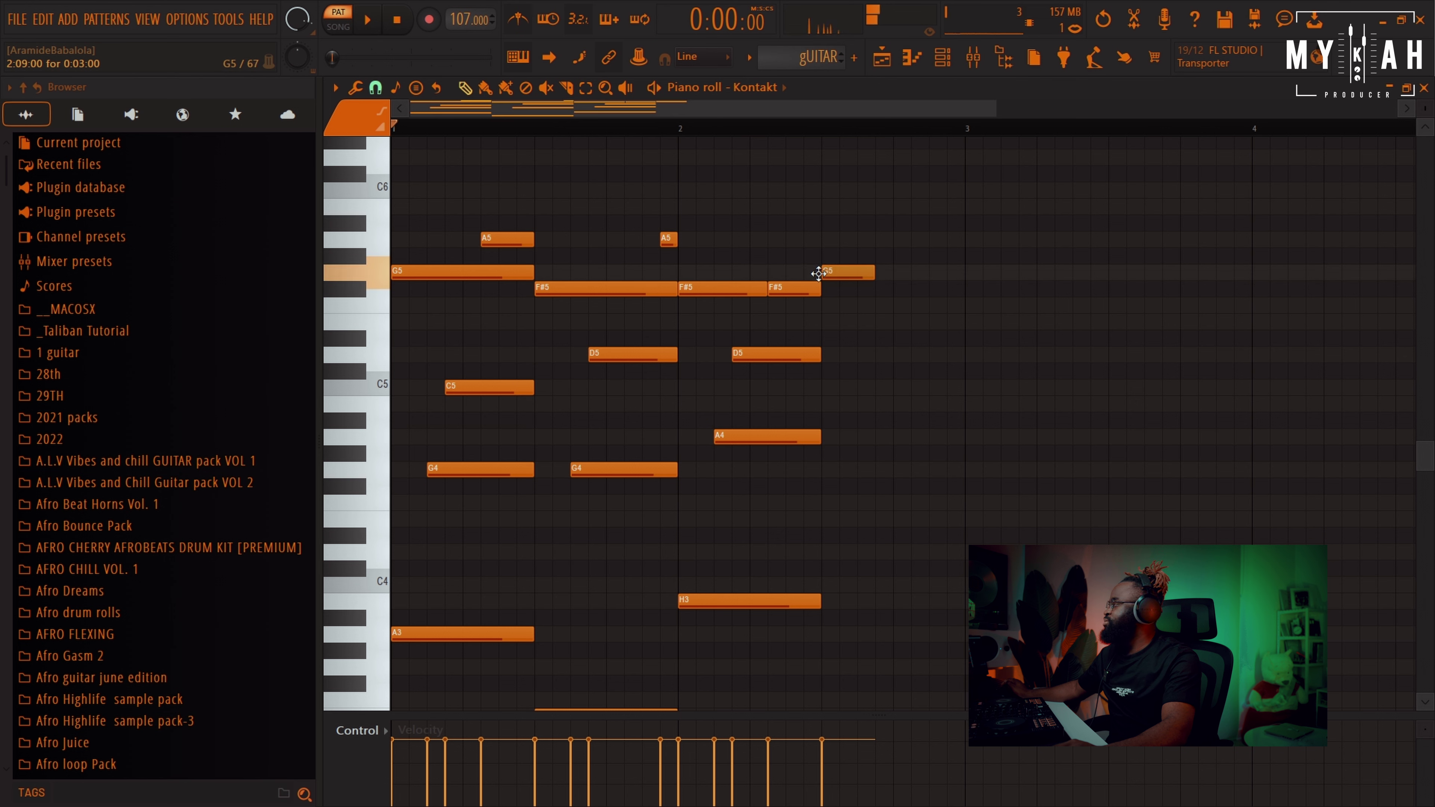
{"action": "key", "text": "space"}
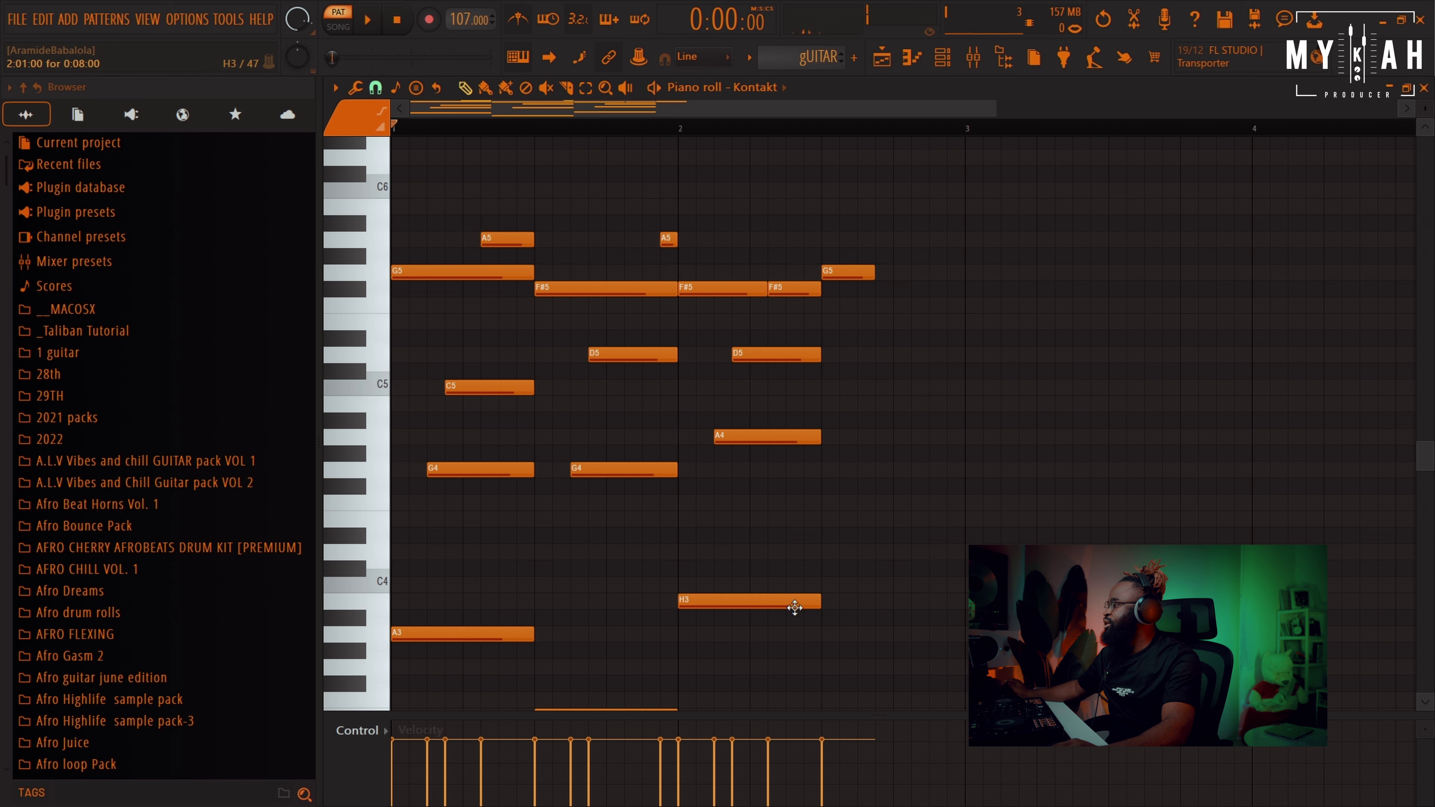
{"action": "left_click", "coordinate": [826, 585]}
{"action": "key", "text": "space"}
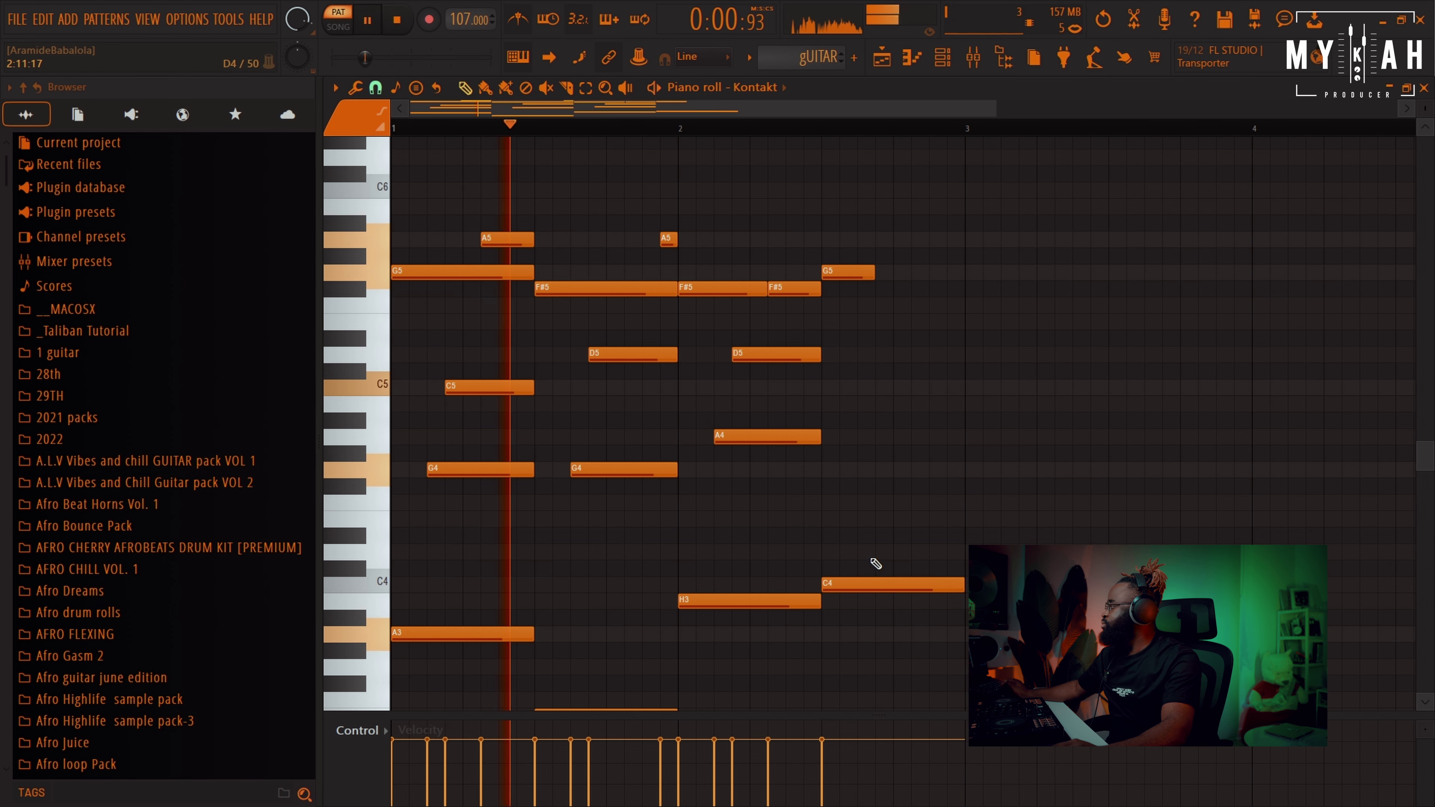
Add an A4 at step 11 and an E5 at step 12 of bar 2, and extend the G5 at step 9 to 6 steps.
{"action": "left_click", "coordinate": [881, 535]}
{"action": "left_click_drag", "start_coordinate": [883, 520], "coordinate": [875, 435]}
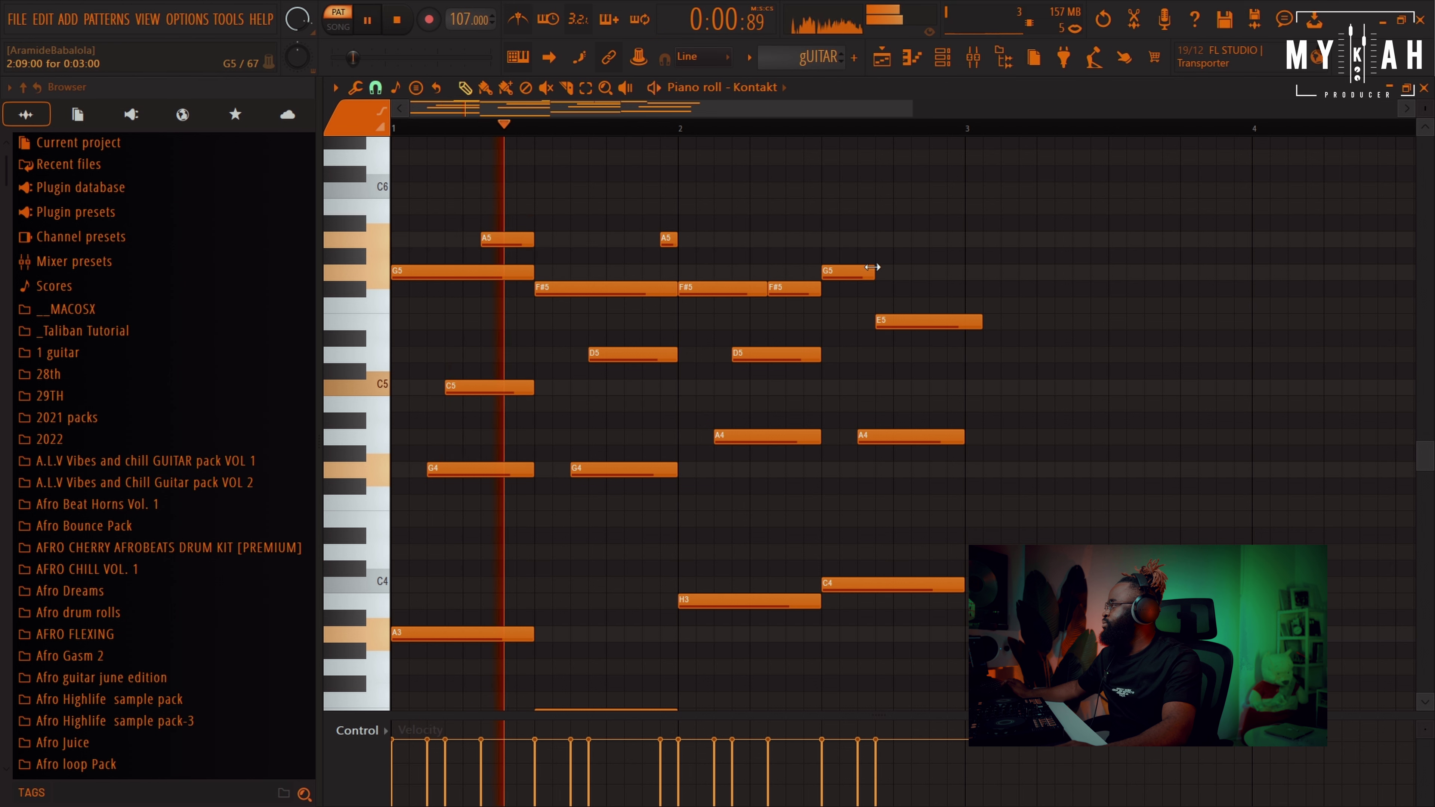
{"action": "left_click_drag", "start_coordinate": [874, 274], "coordinate": [929, 277]}
Add a second G5 at step 15 of bar 2, trim it and the E5 to the bar's end, and play the pattern.
{"action": "left_click", "coordinate": [938, 274]}
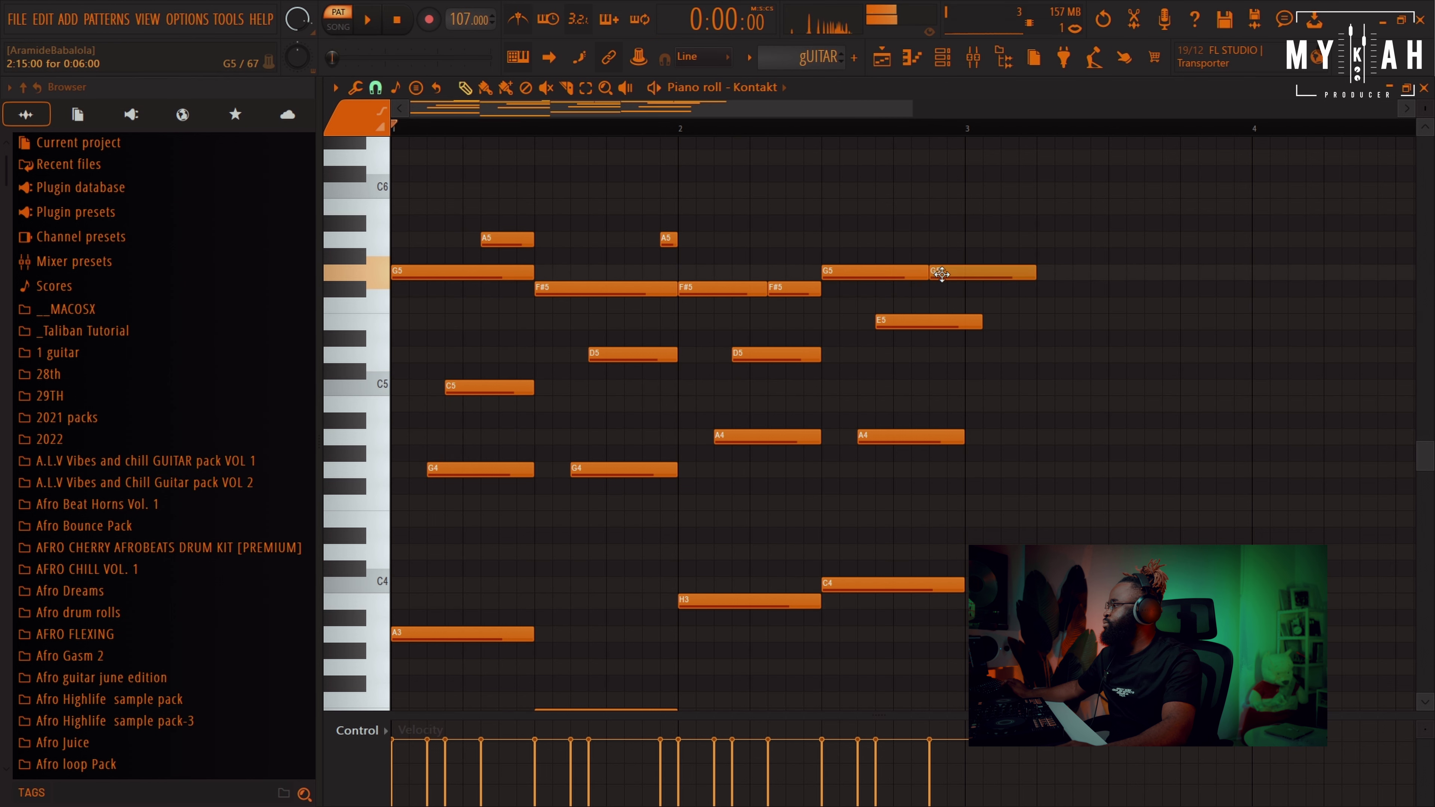
{"action": "left_click_drag", "start_coordinate": [1028, 273], "coordinate": [959, 328]}
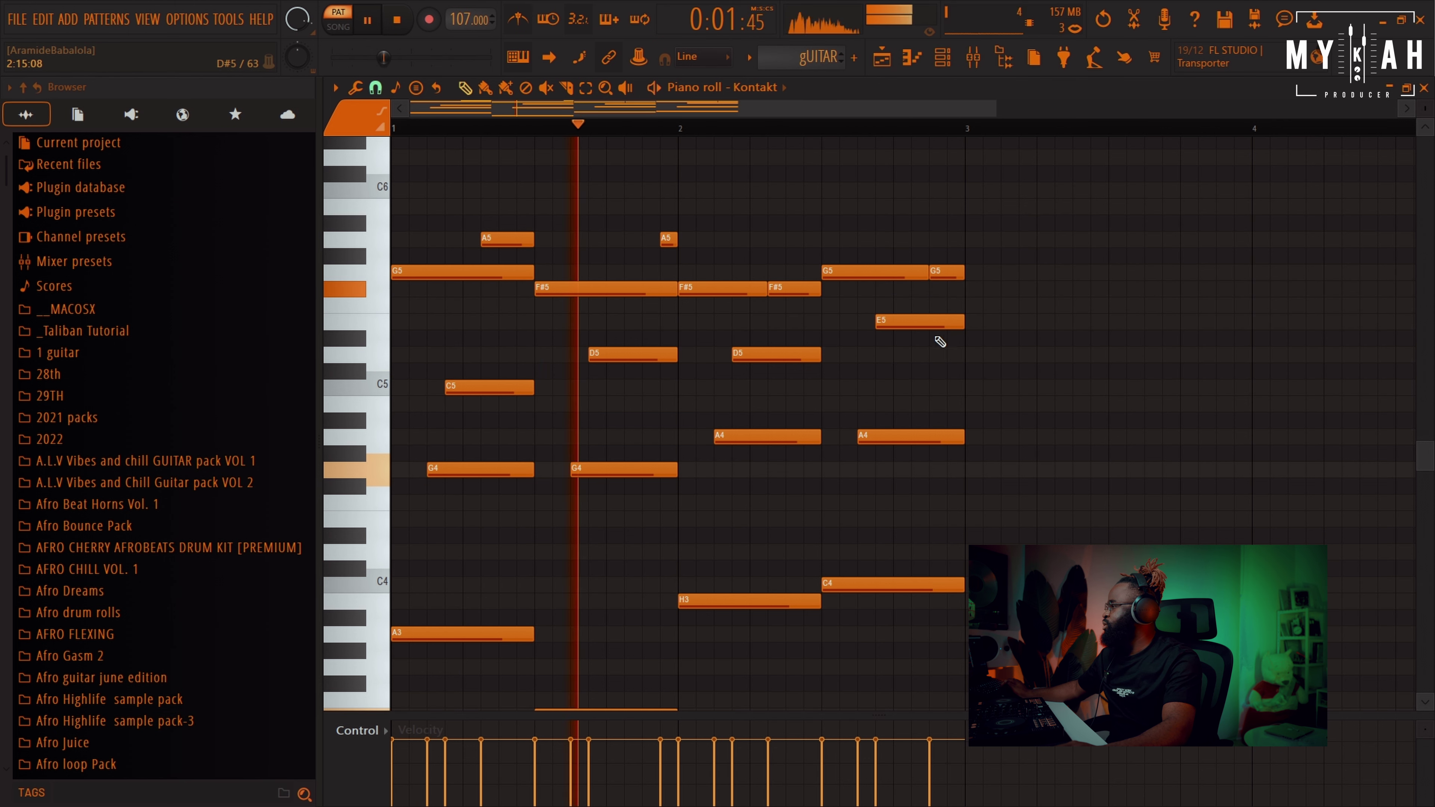
{"action": "key", "text": "space"}
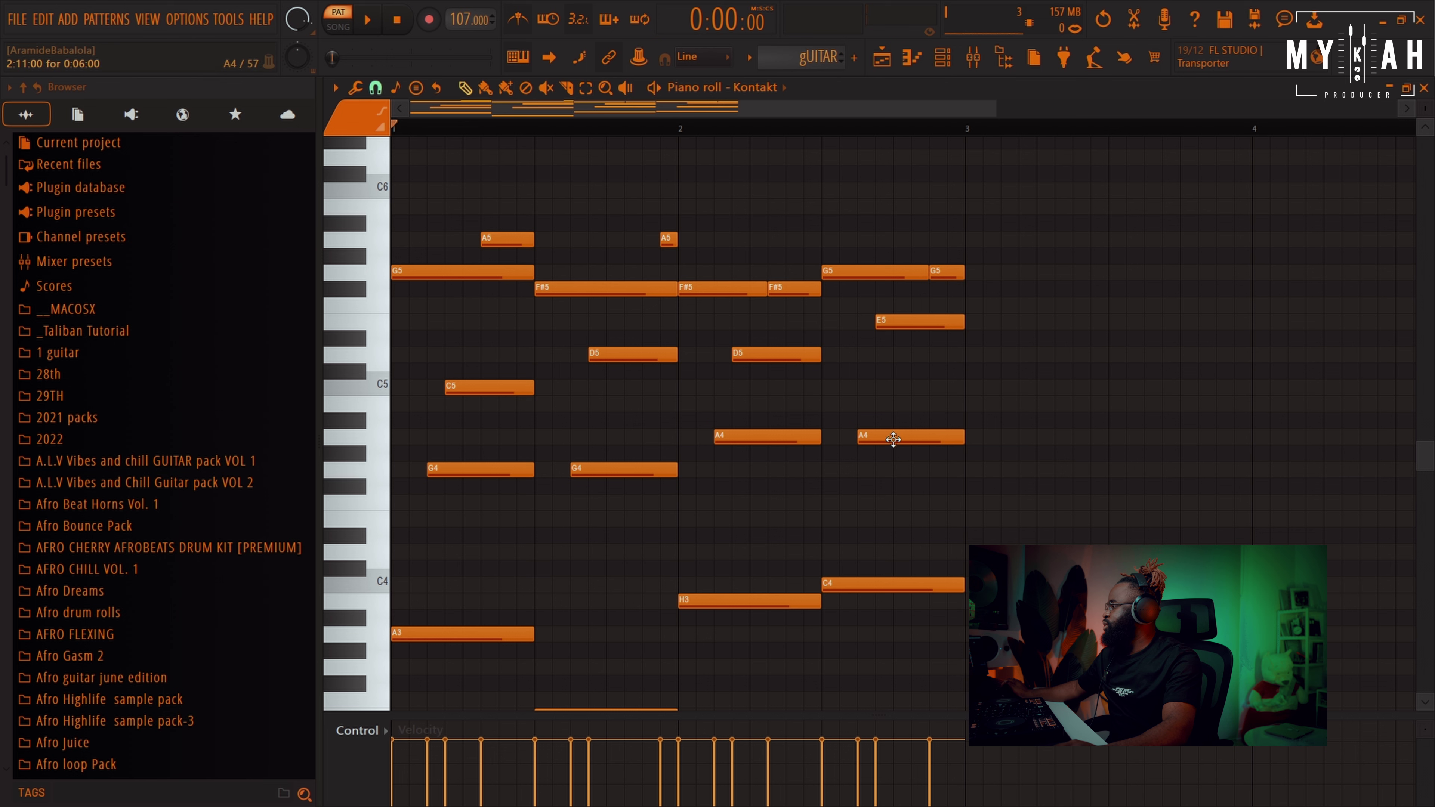
{"action": "key", "text": "space"}
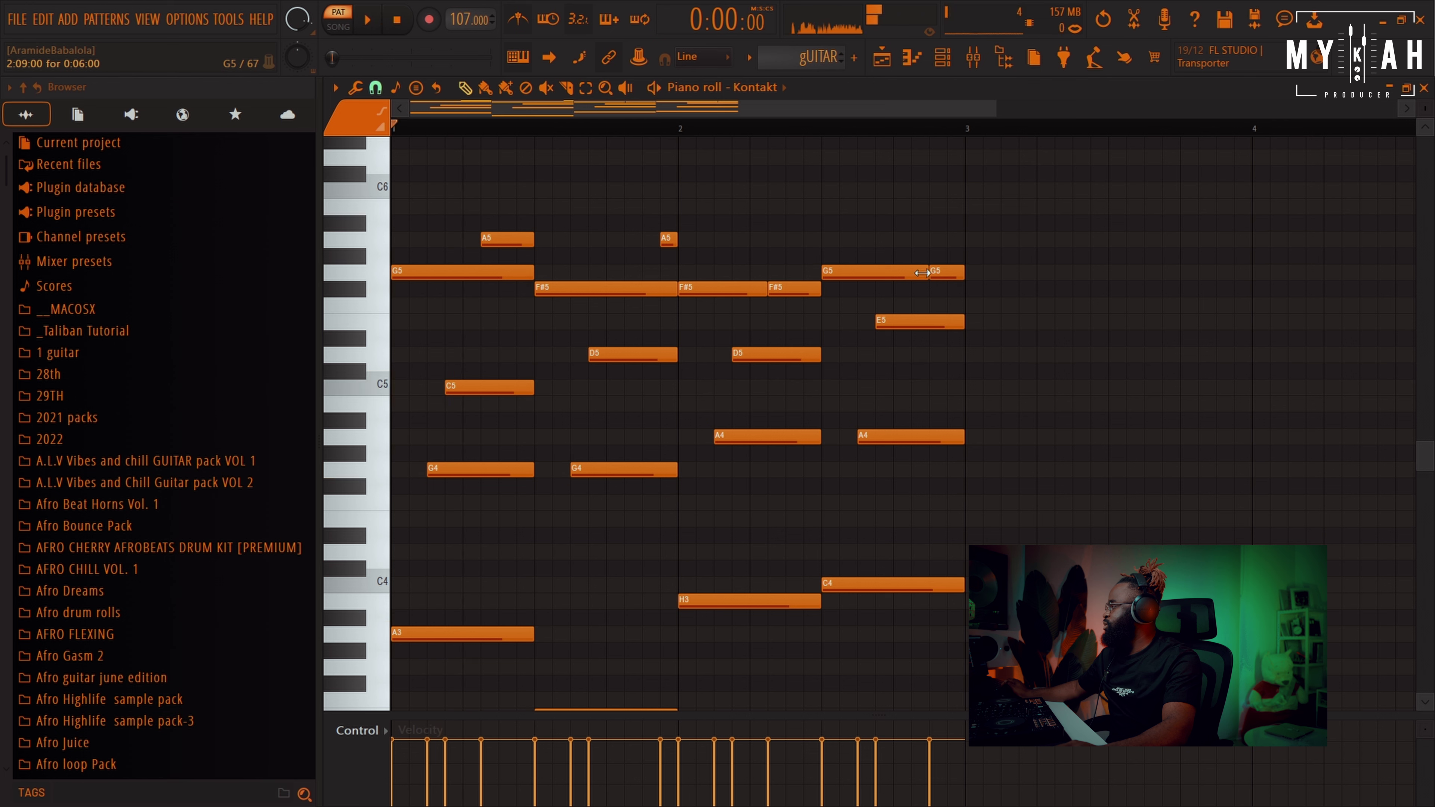
Shorten bar 2's first G5 to just under 5 steps, start the second G5 at step 14, and listen to the pattern.
{"action": "left_click_drag", "start_coordinate": [922, 273], "coordinate": [893, 273]}
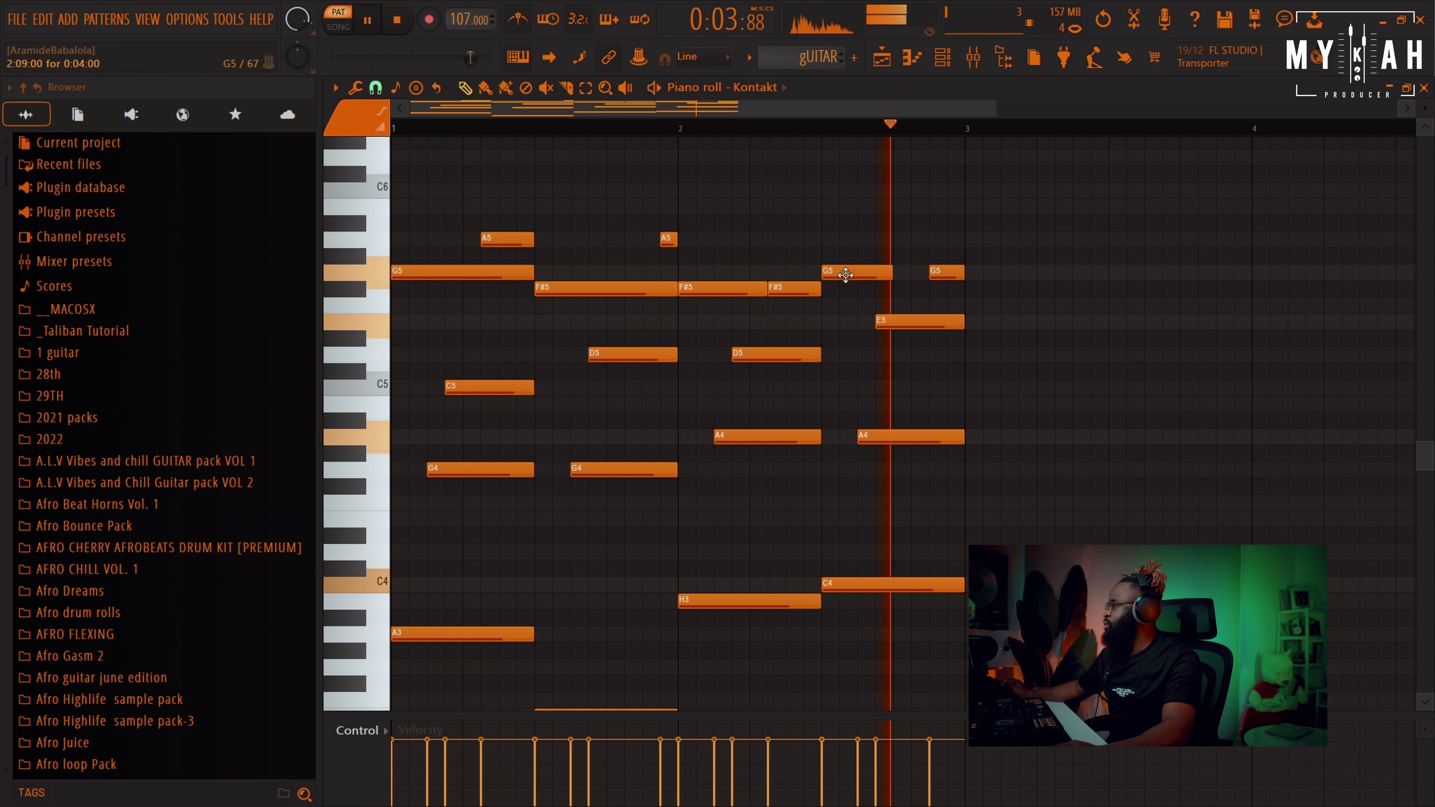
{"action": "left_click_drag", "start_coordinate": [893, 275], "coordinate": [955, 277]}
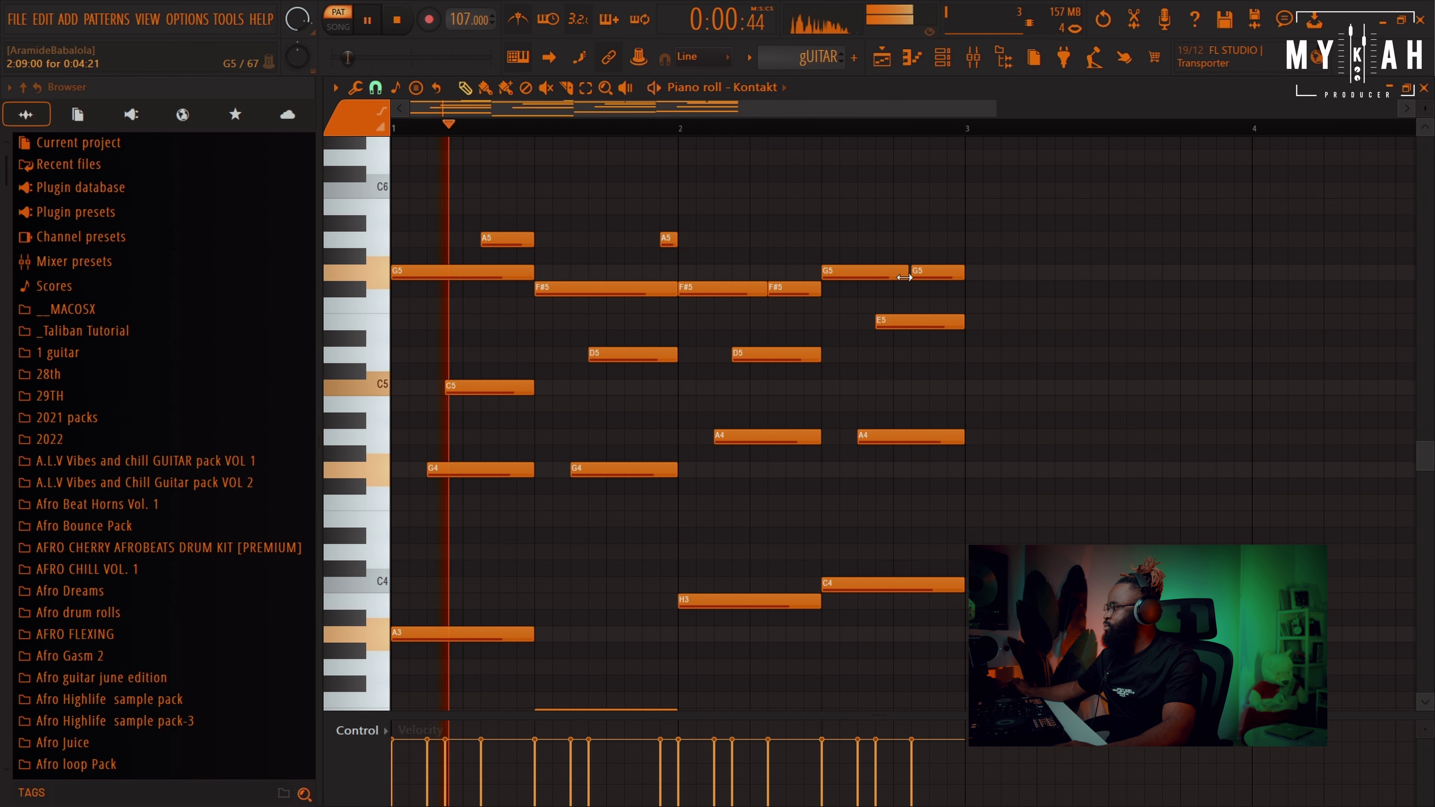
{"action": "scroll", "coordinate": [938, 532], "scroll_direction": "down", "scroll_amount": 3}
{"action": "key", "text": "space"}
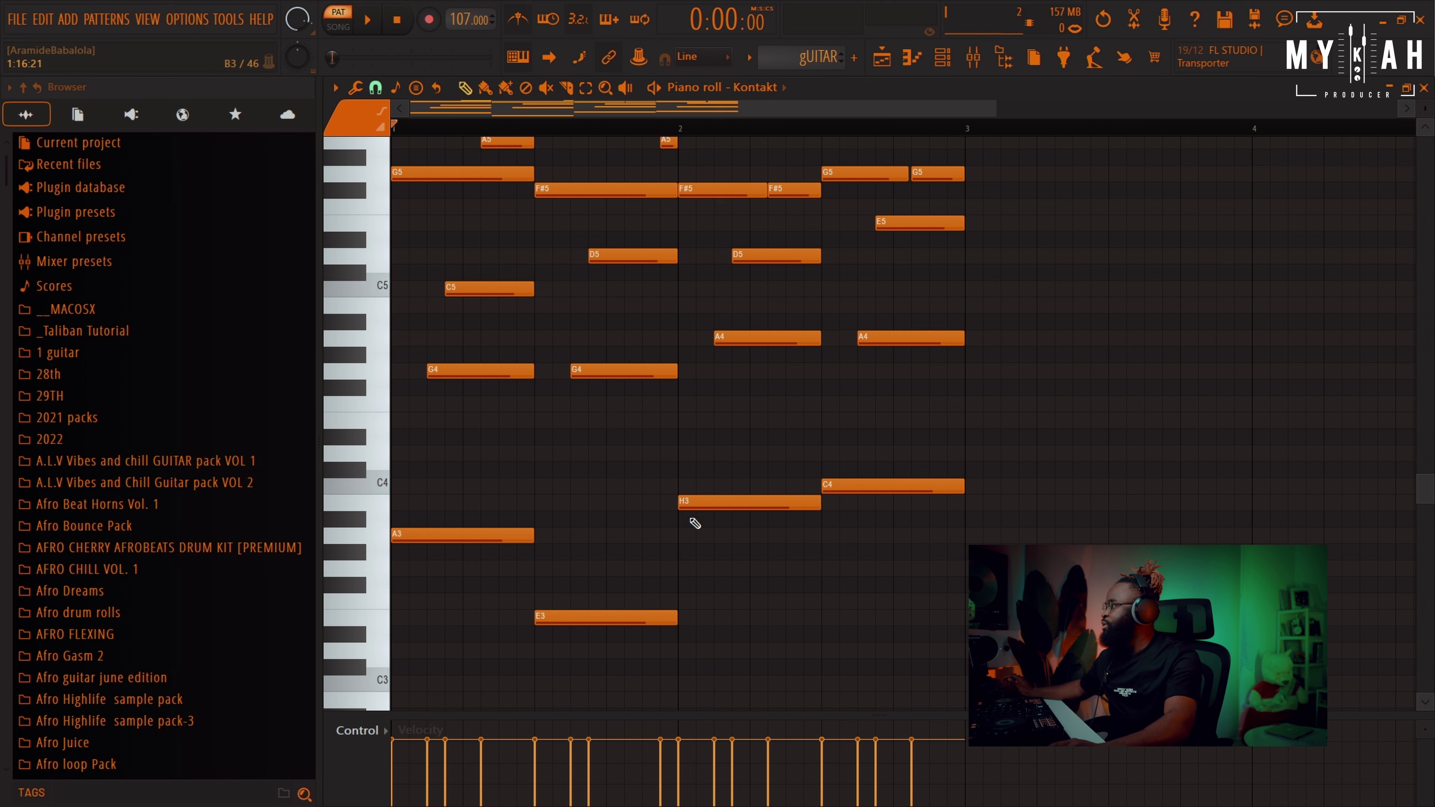
Select the G5 and F#5 melody notes and raise their velocities to varied levels around 90% while playing the pattern.
{"action": "scroll", "coordinate": [592, 417], "scroll_direction": "up", "scroll_amount": 3}
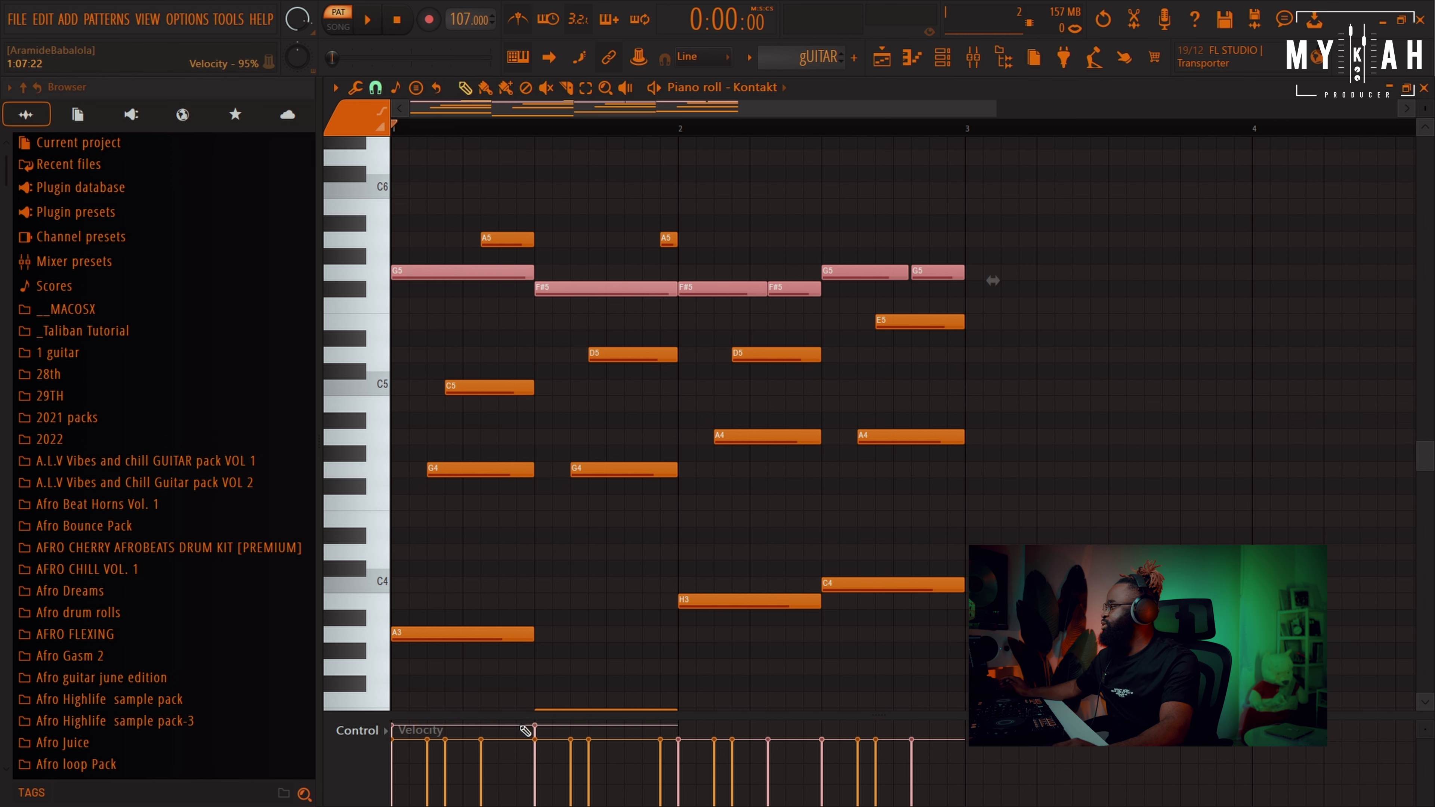
{"action": "key", "text": "space"}
{"action": "key", "text": "space"}
{"action": "key", "text": "space"}
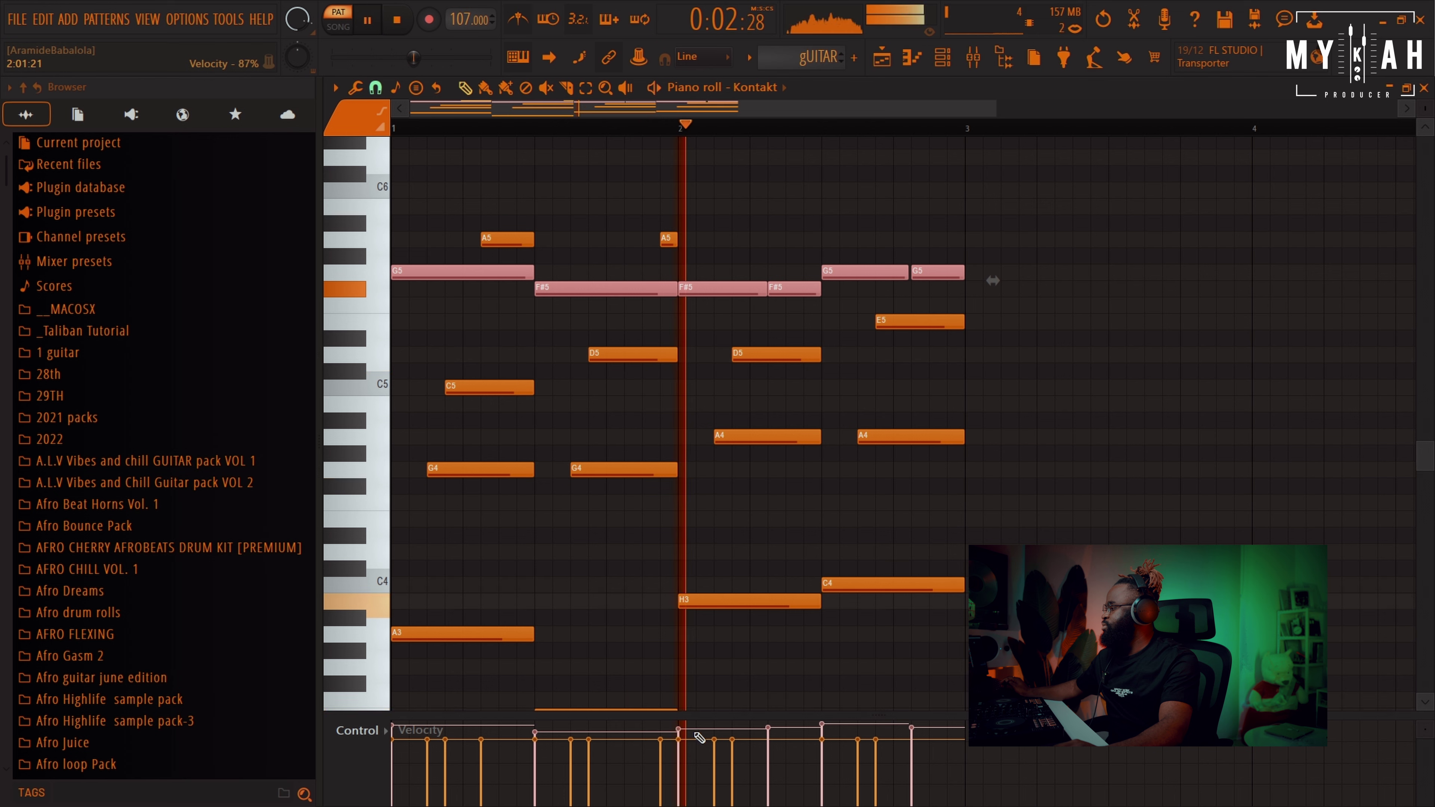
{"action": "left_click_drag", "start_coordinate": [912, 734], "coordinate": [825, 731]}
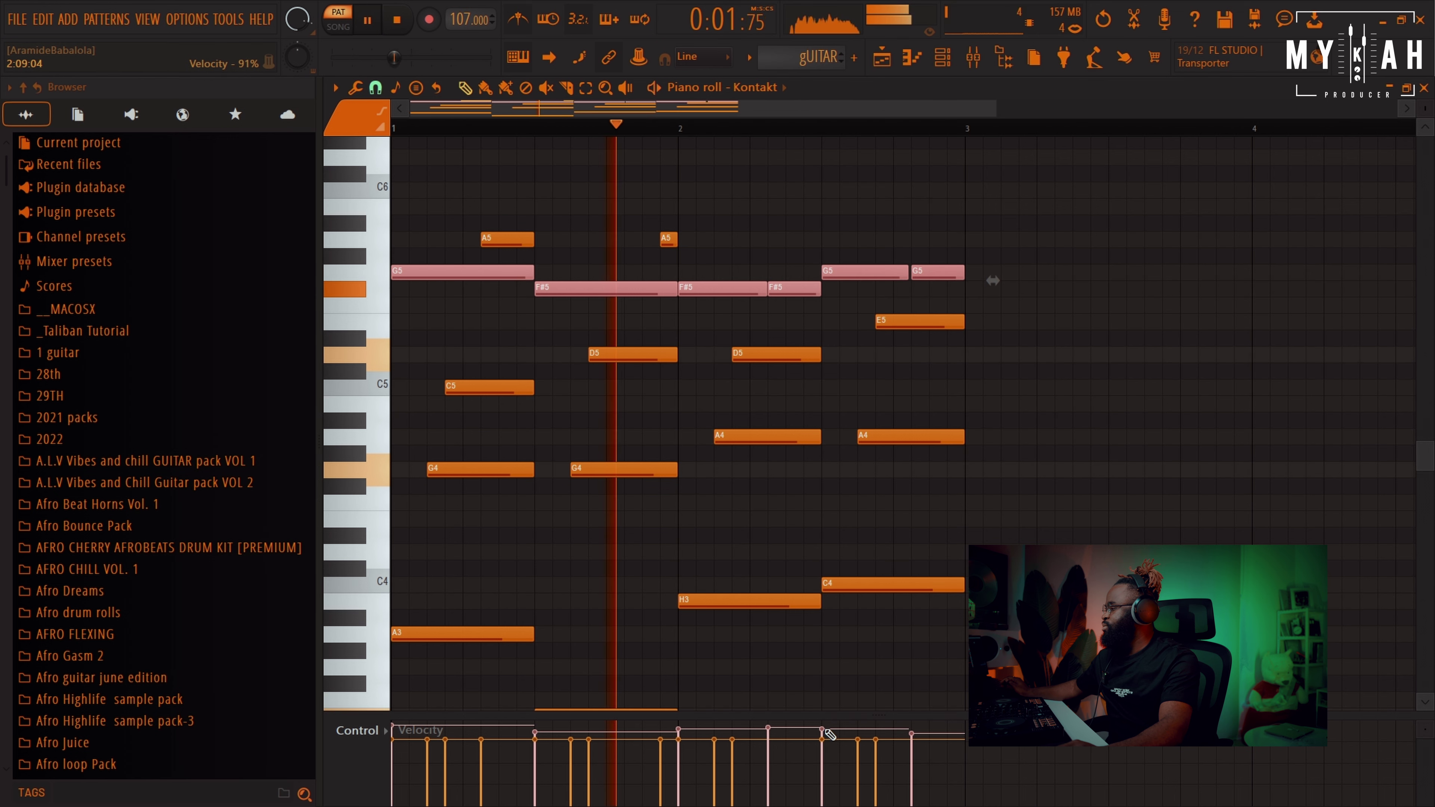
Add short E2 notes at step 7 and short C#2 notes at step 8 of both bars, and play the pattern.
{"action": "scroll", "coordinate": [677, 424], "scroll_direction": "down", "scroll_amount": 5}
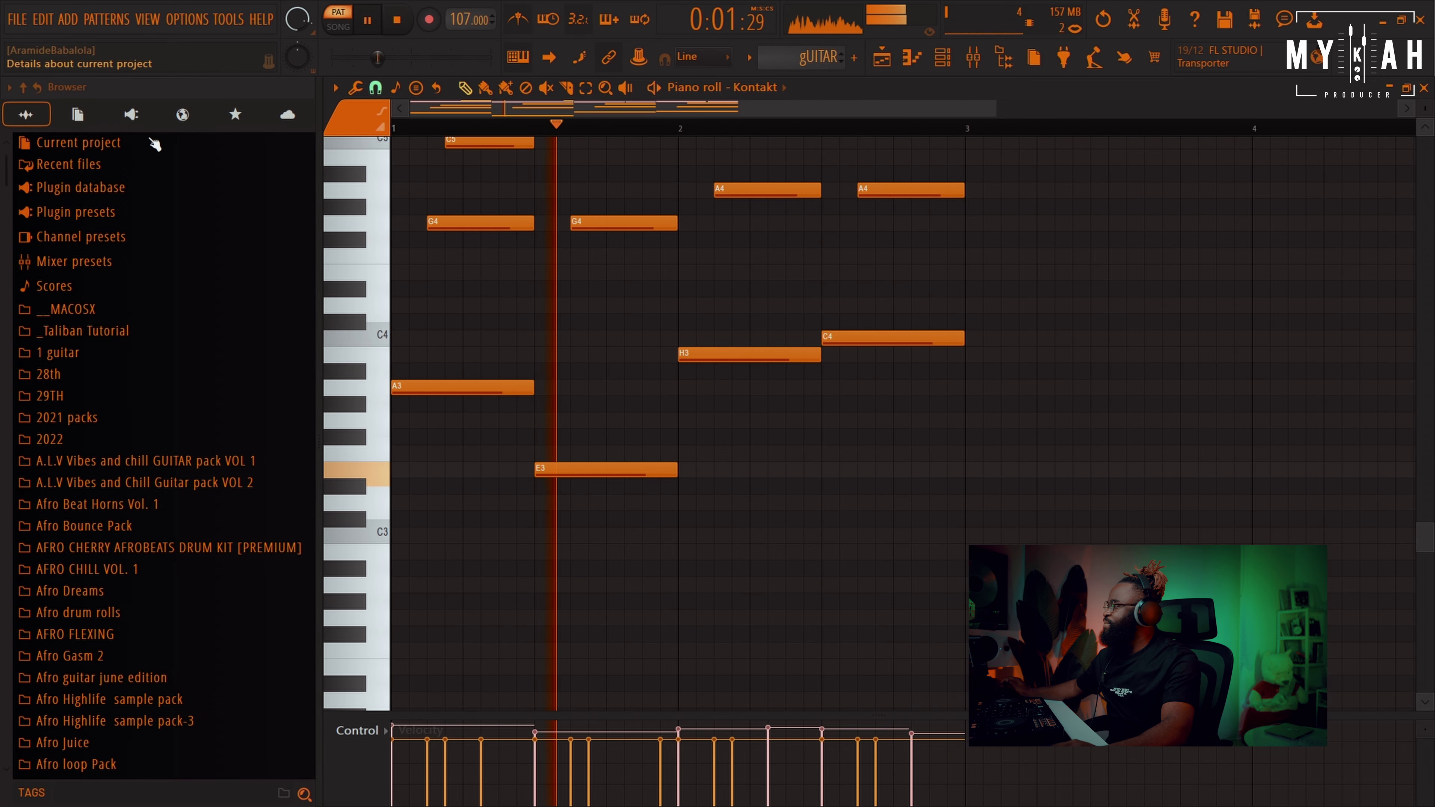
{"action": "key", "text": "space"}
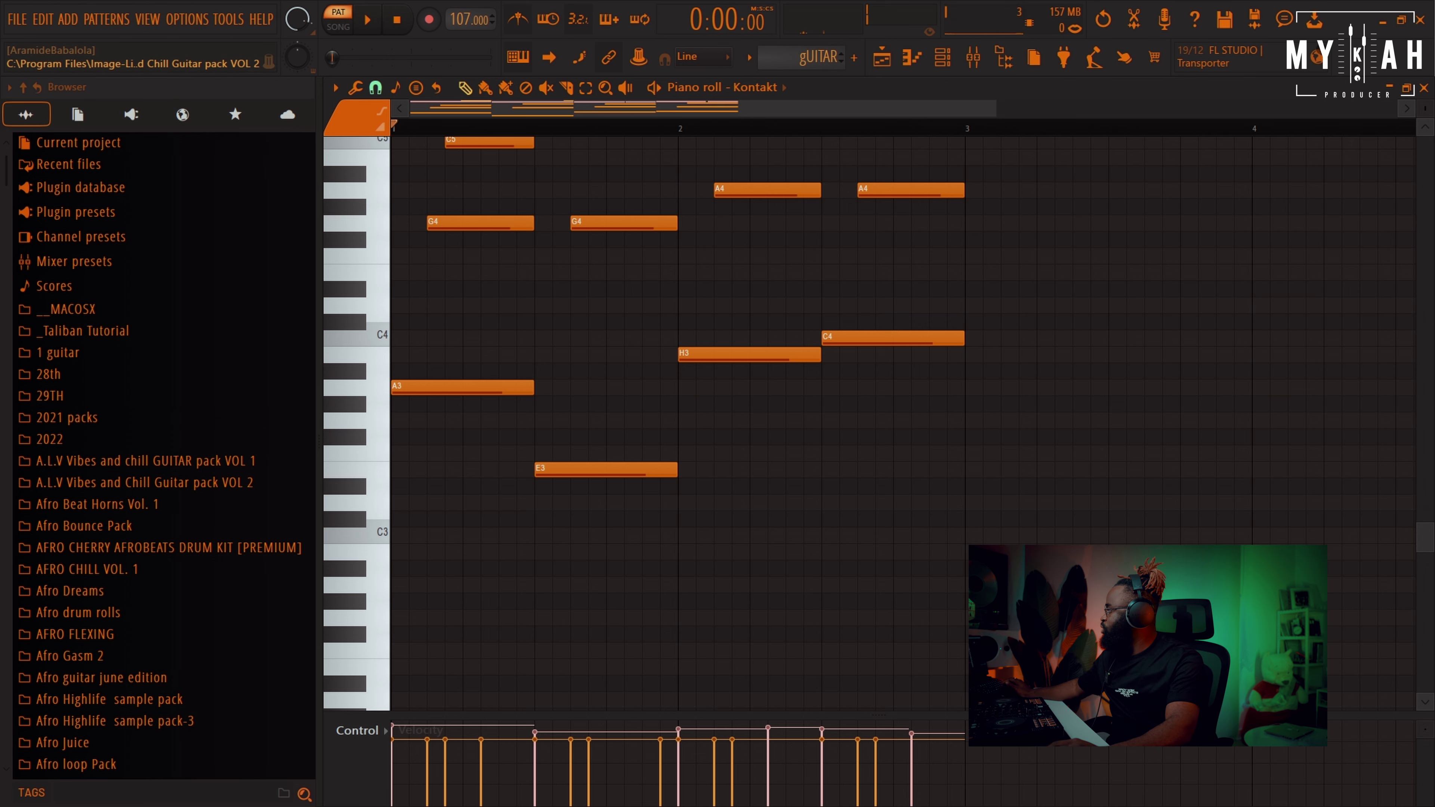
{"action": "scroll", "coordinate": [647, 471], "scroll_direction": "down", "scroll_amount": 3}
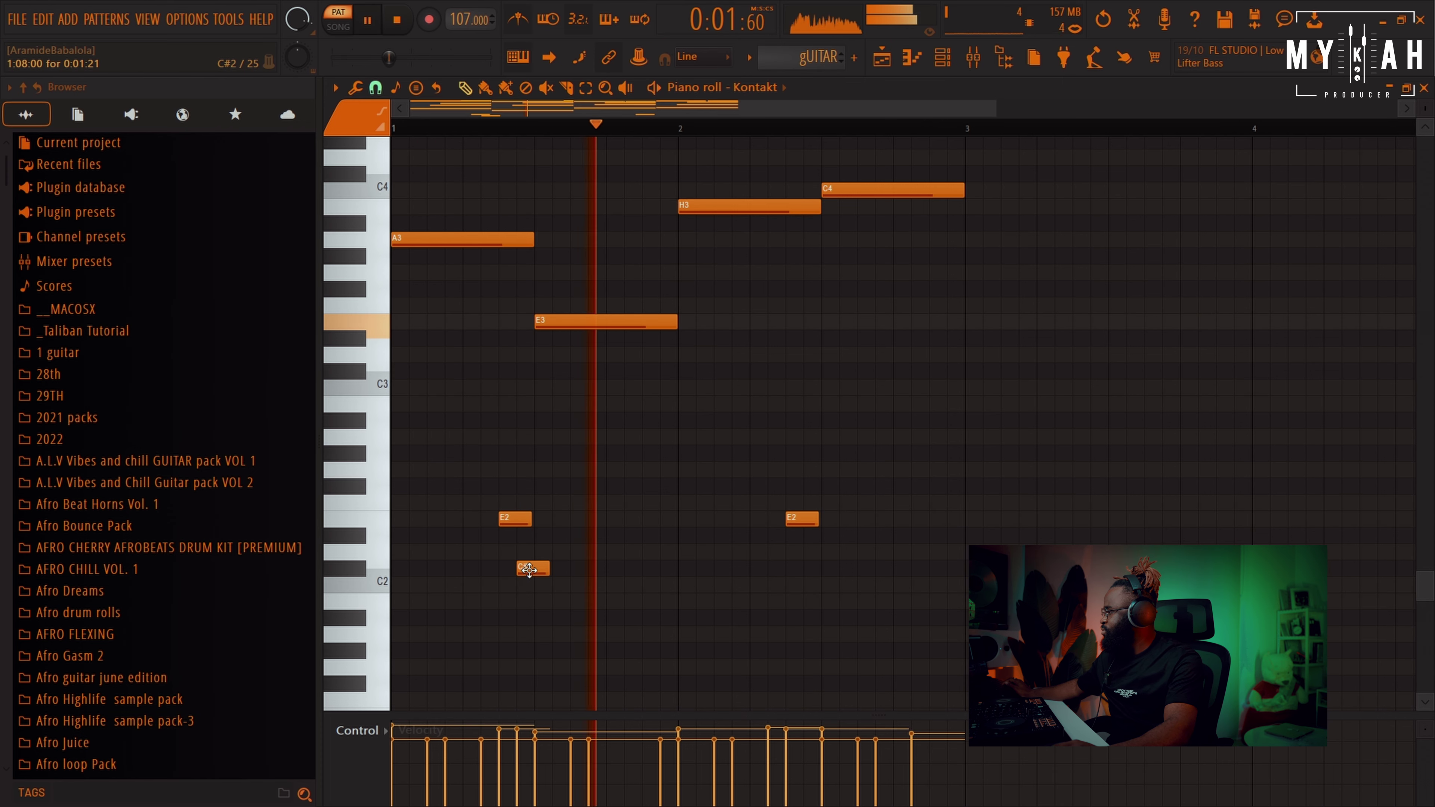
{"action": "key", "text": "space"}
{"action": "key", "text": "space"}
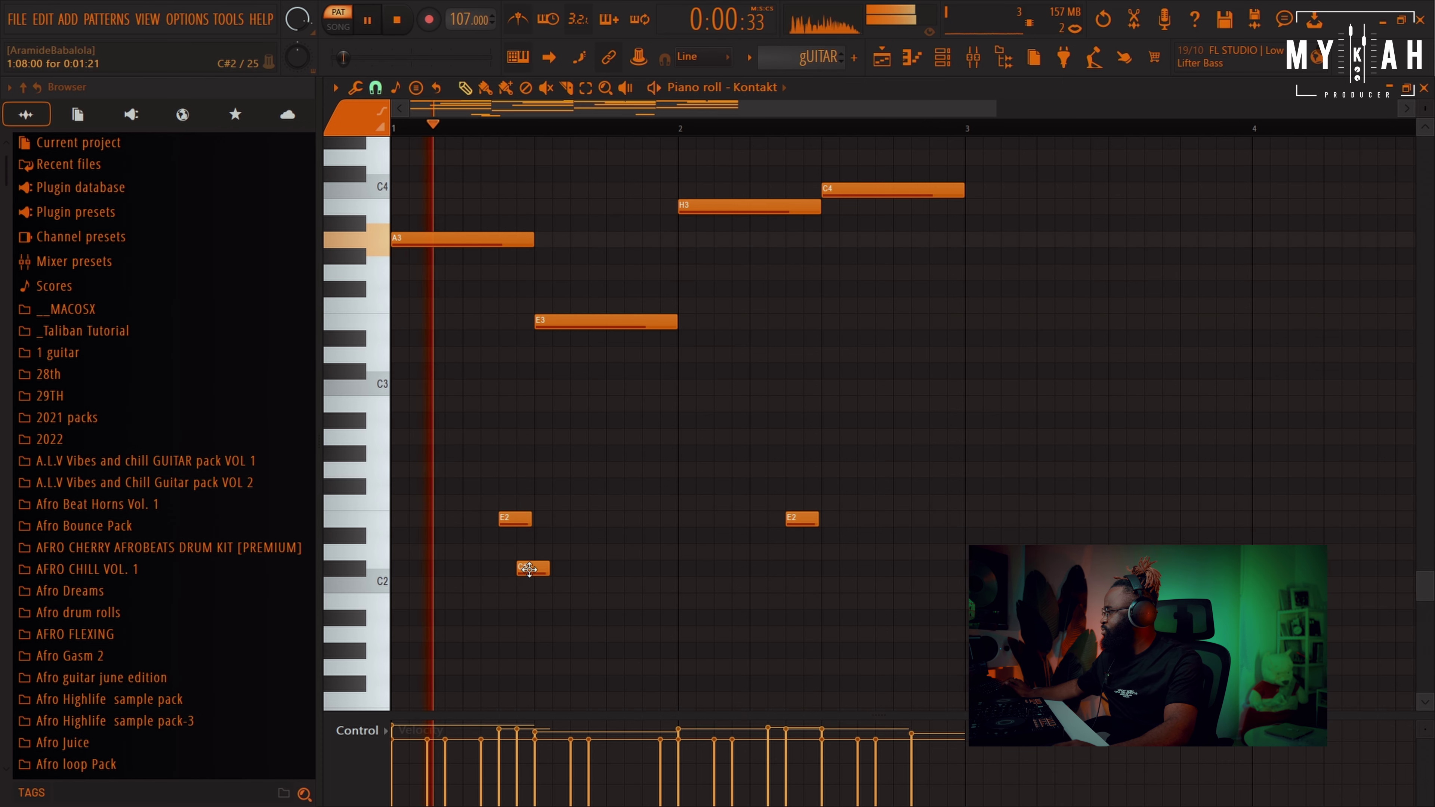
{"action": "left_click", "coordinate": [808, 569]}
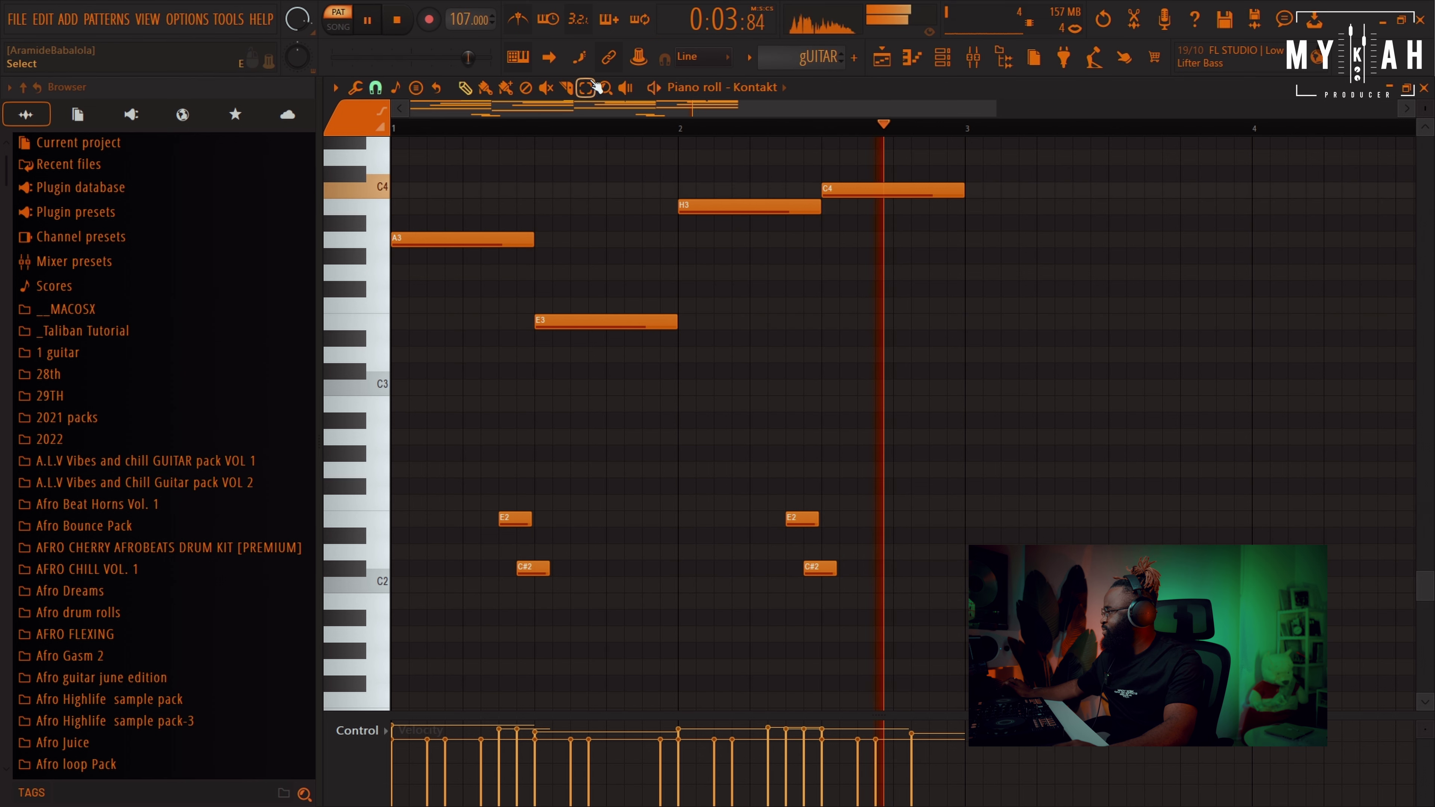
Select both C#2 notes, lower their velocity well below the other notes, and play the pattern.
{"action": "key", "text": "space"}
{"action": "left_click_drag", "start_coordinate": [524, 545], "coordinate": [921, 611]}
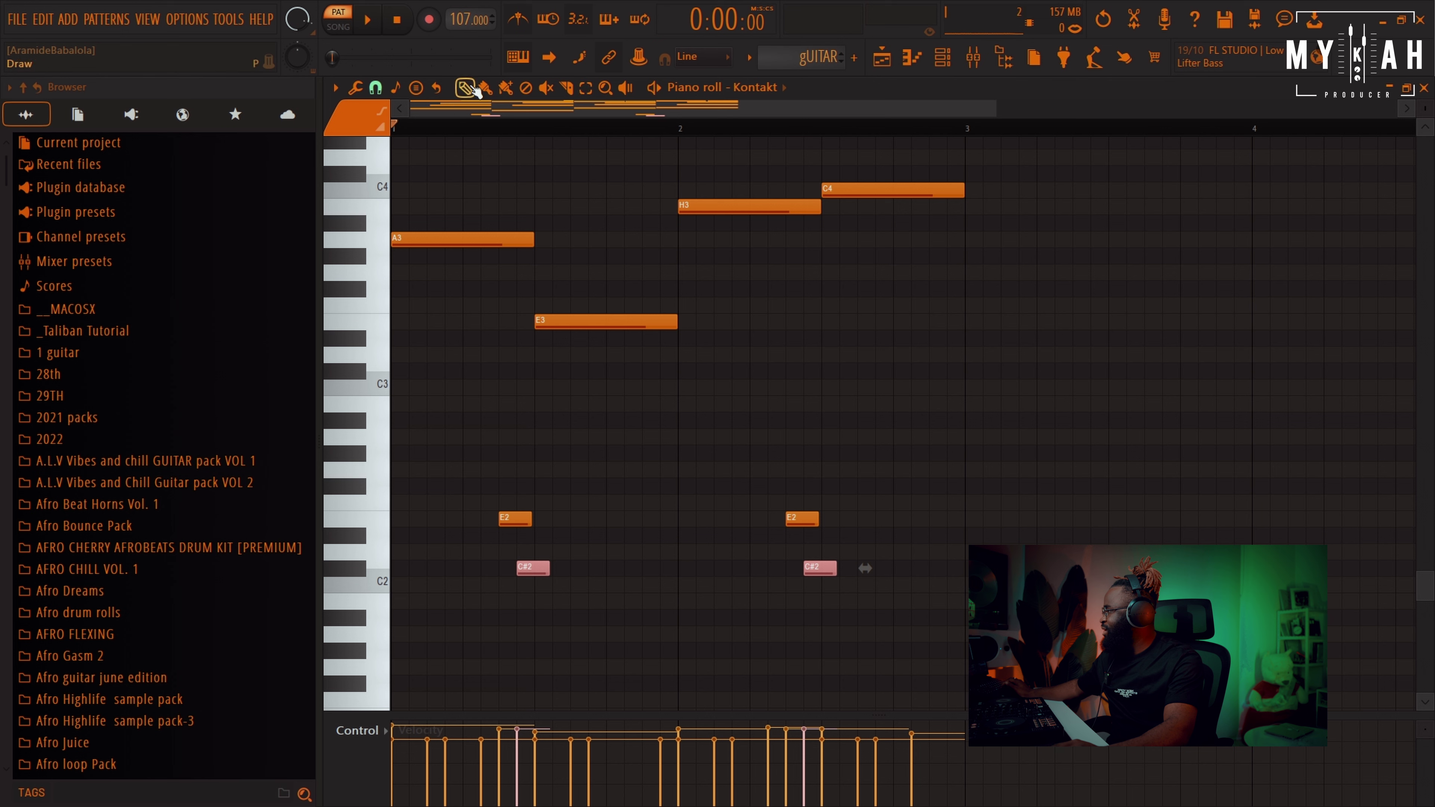
{"action": "left_click", "coordinate": [803, 766]}
{"action": "key", "text": "space"}
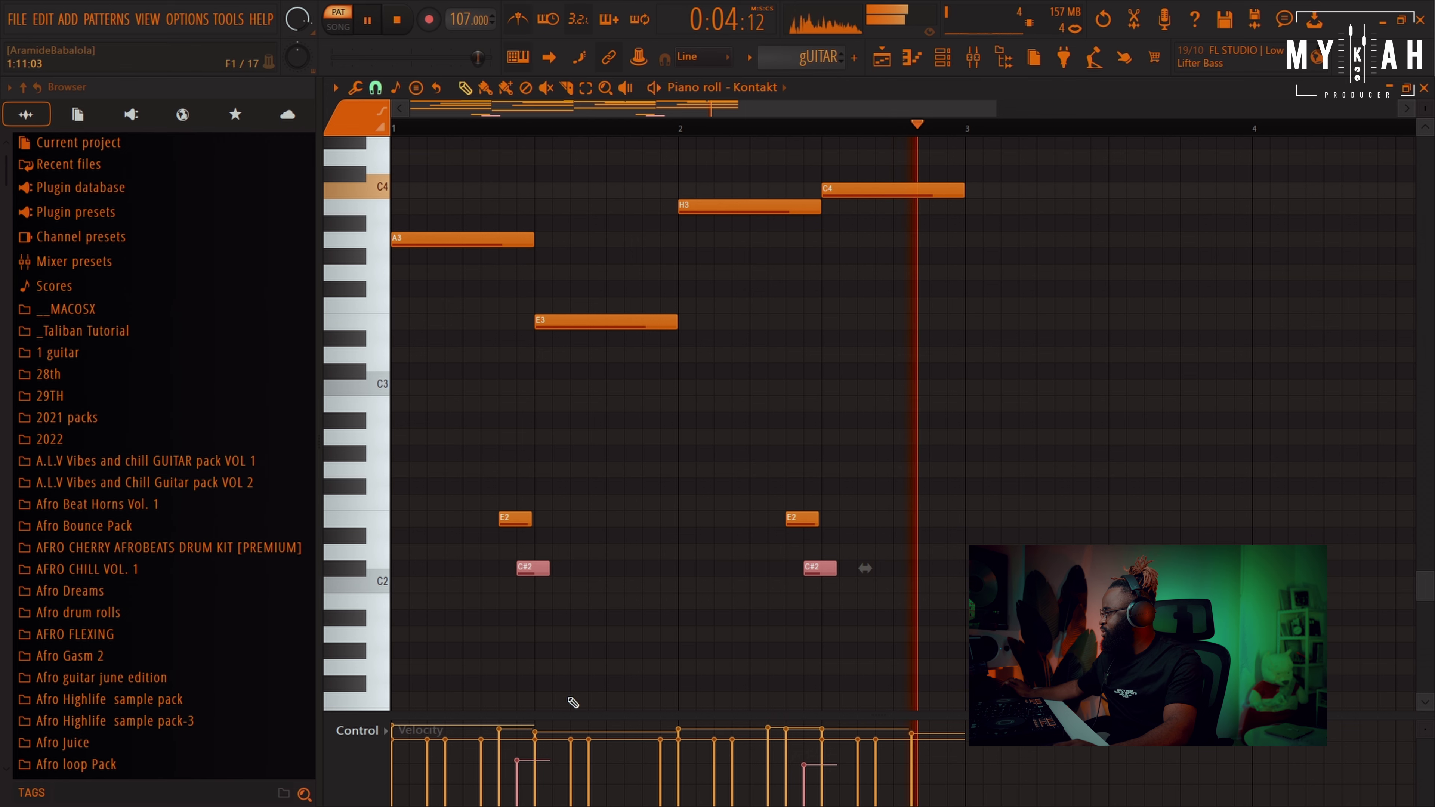
{"action": "key", "text": "space"}
Open the Kontakt instrument from the channel rack and assign it to mixer track 1.
{"action": "scroll", "coordinate": [1164, 203], "scroll_direction": "up", "scroll_amount": 6}
{"action": "left_click", "coordinate": [942, 57]}
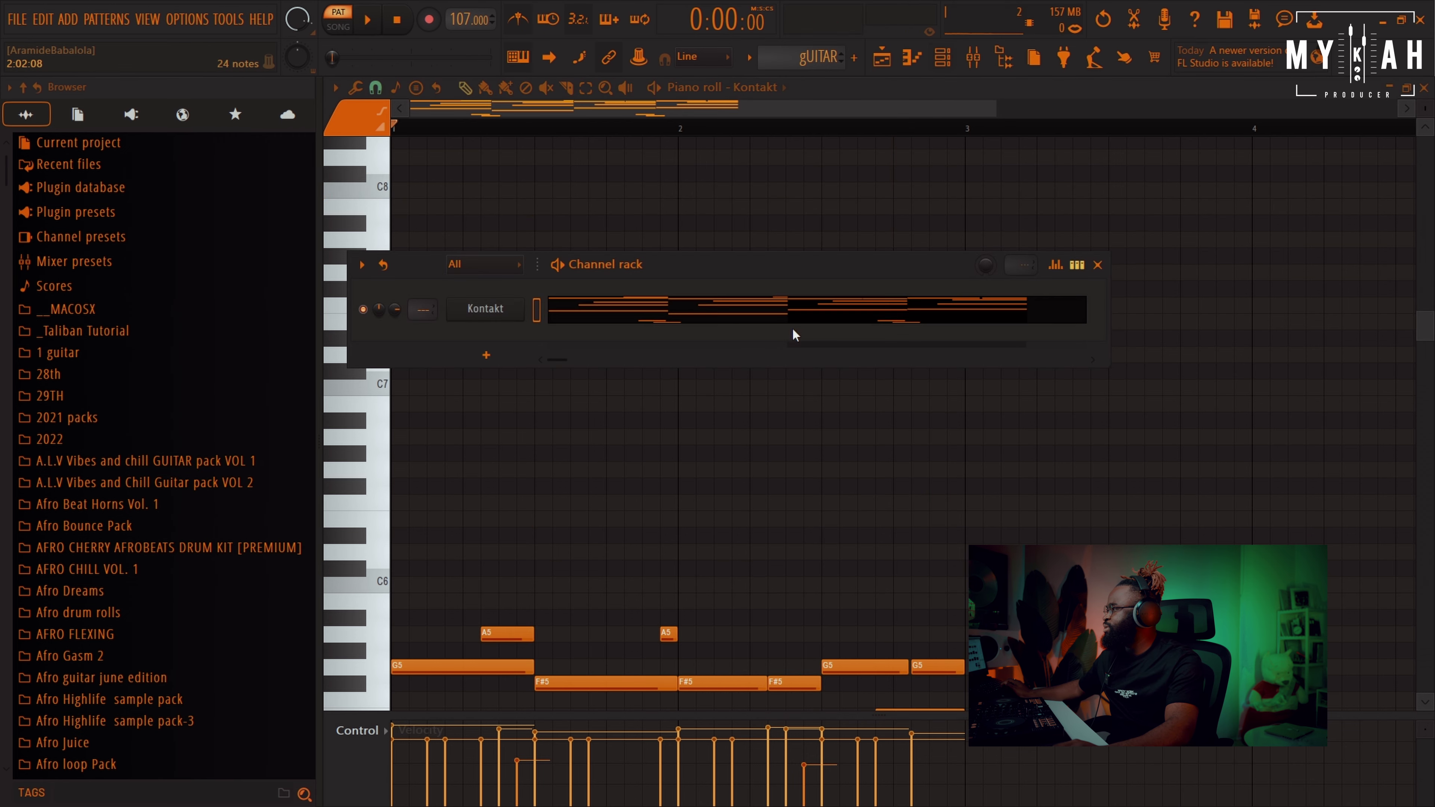
{"action": "key", "text": "space"}
{"action": "left_click", "coordinate": [490, 311]}
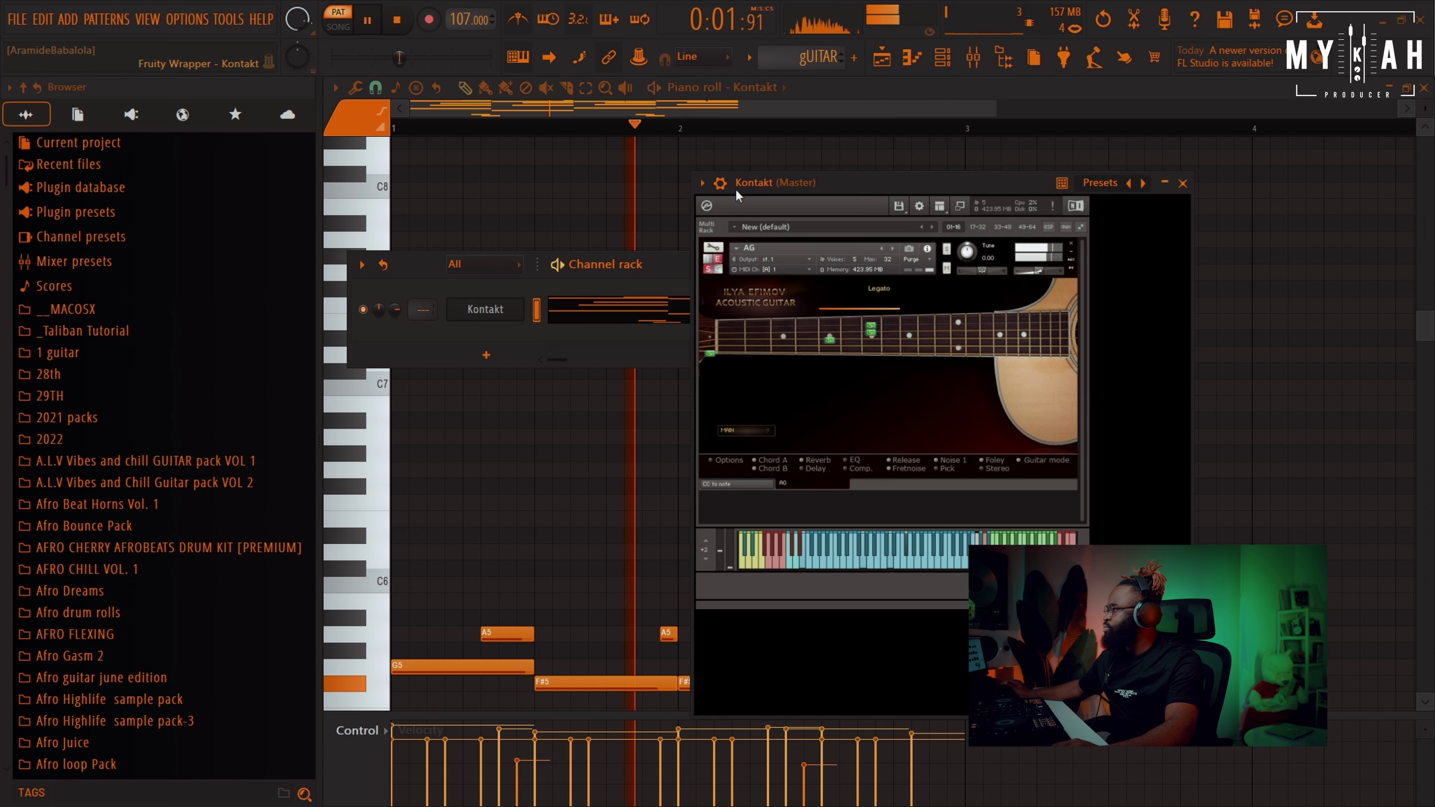
{"action": "left_click", "coordinate": [719, 183]}
{"action": "left_click", "coordinate": [1166, 230]}
{"action": "key", "text": "space"}
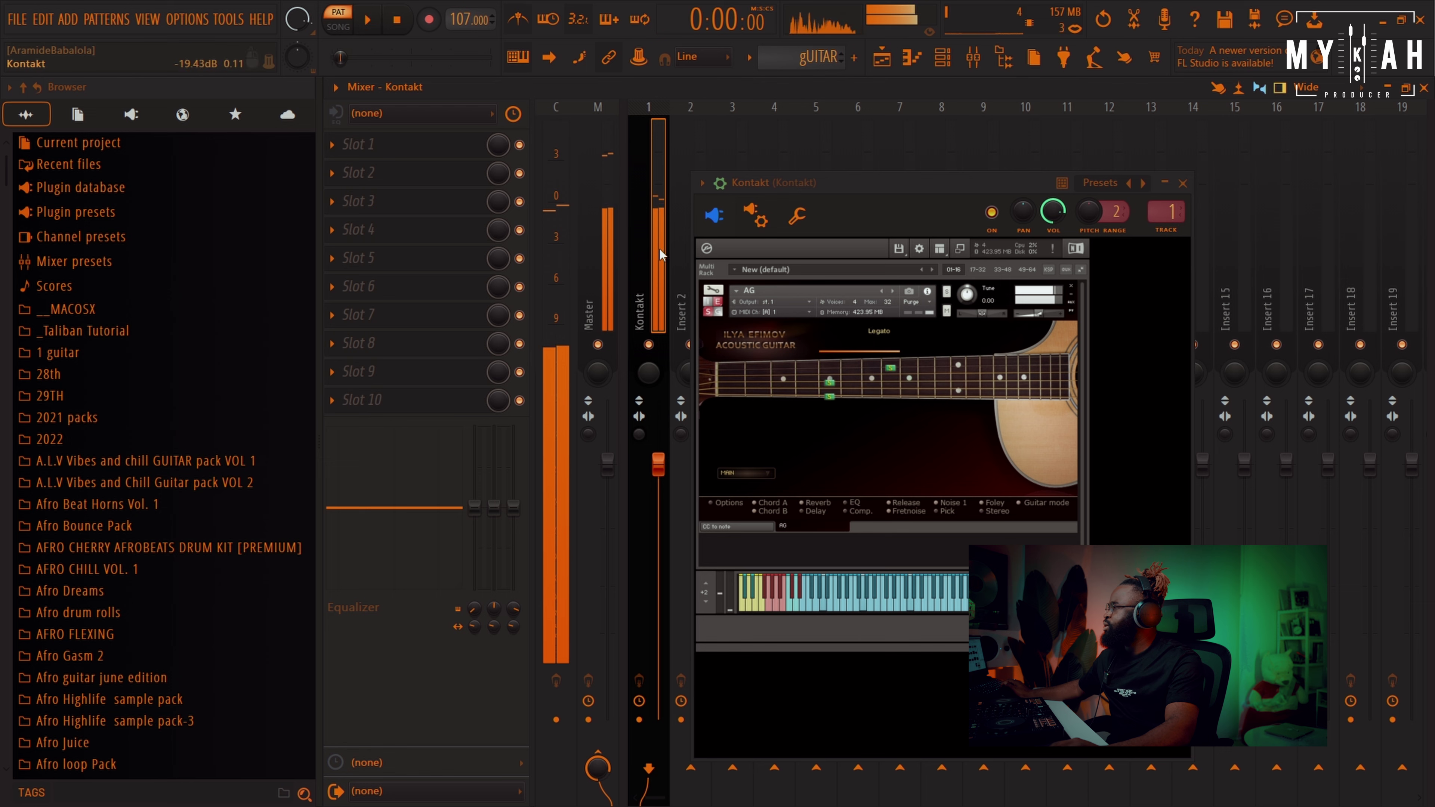
Load Guitar Rig 6 into the first effect slot of the Kontakt mixer track and play the pattern.
{"action": "left_click", "coordinate": [437, 145]}
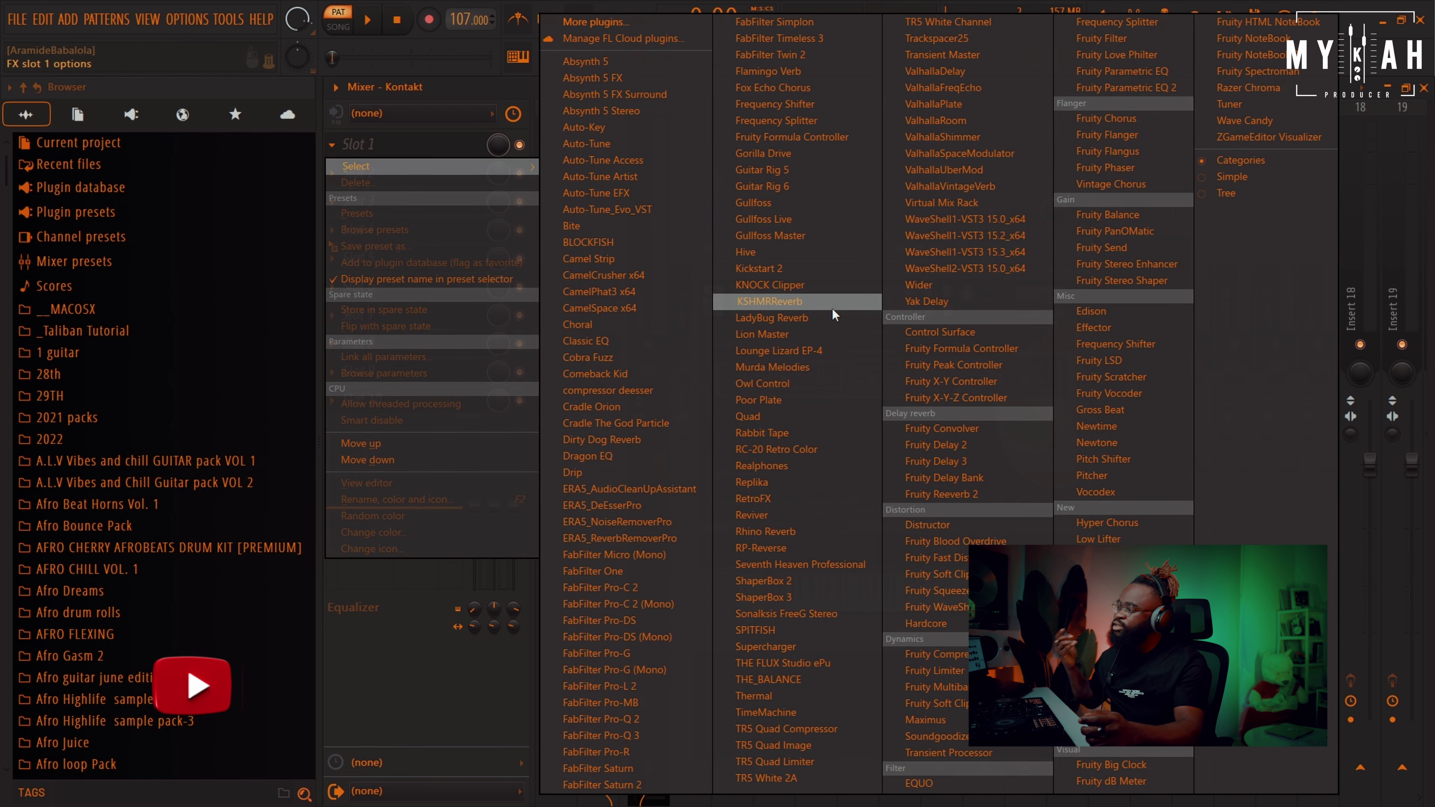
{"action": "left_click", "coordinate": [822, 186]}
{"action": "key", "text": "space"}
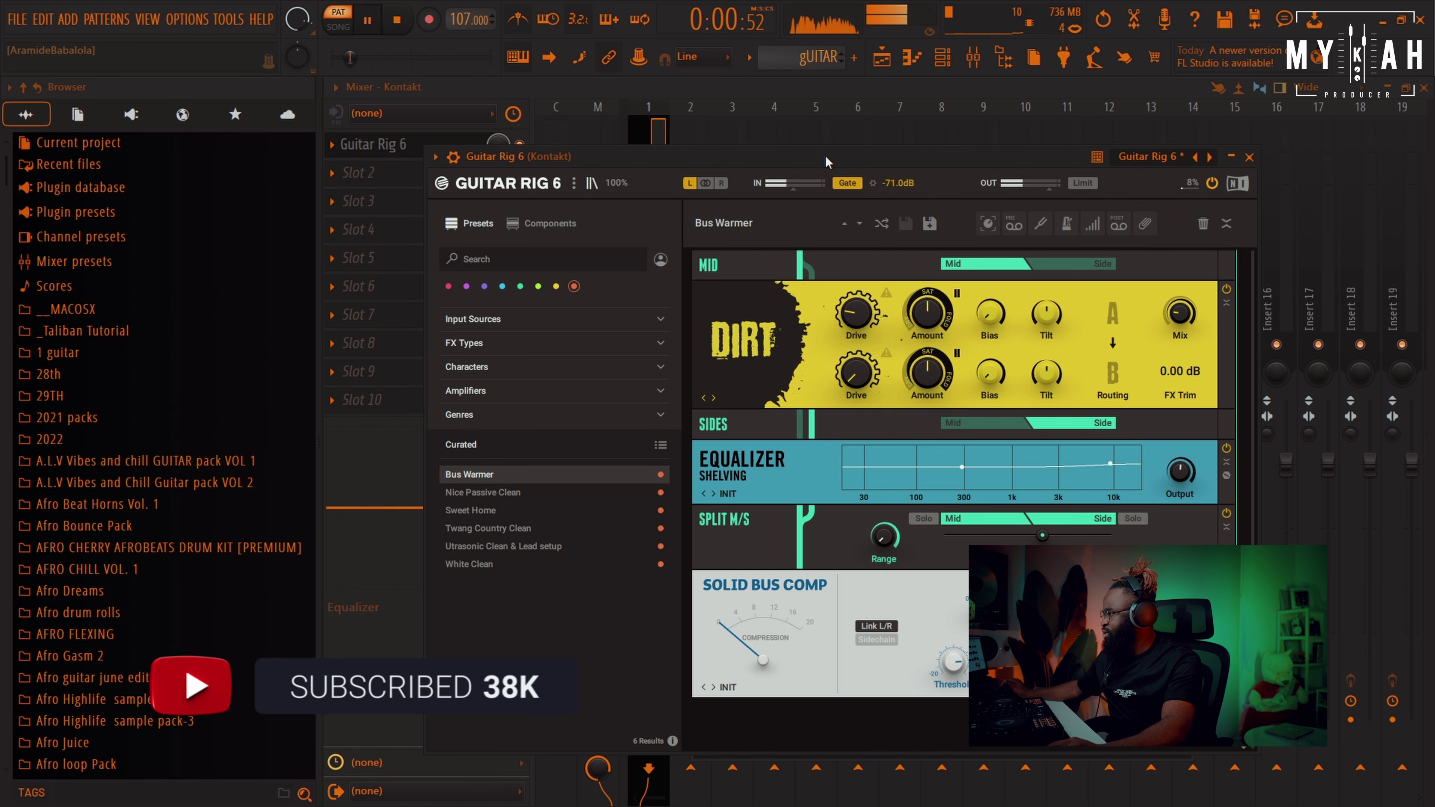
Audition the Nice Passive Clean and Sweet Home presets in Guitar Rig 6, and choose Twang Country Clean.
{"action": "left_click", "coordinate": [547, 493]}
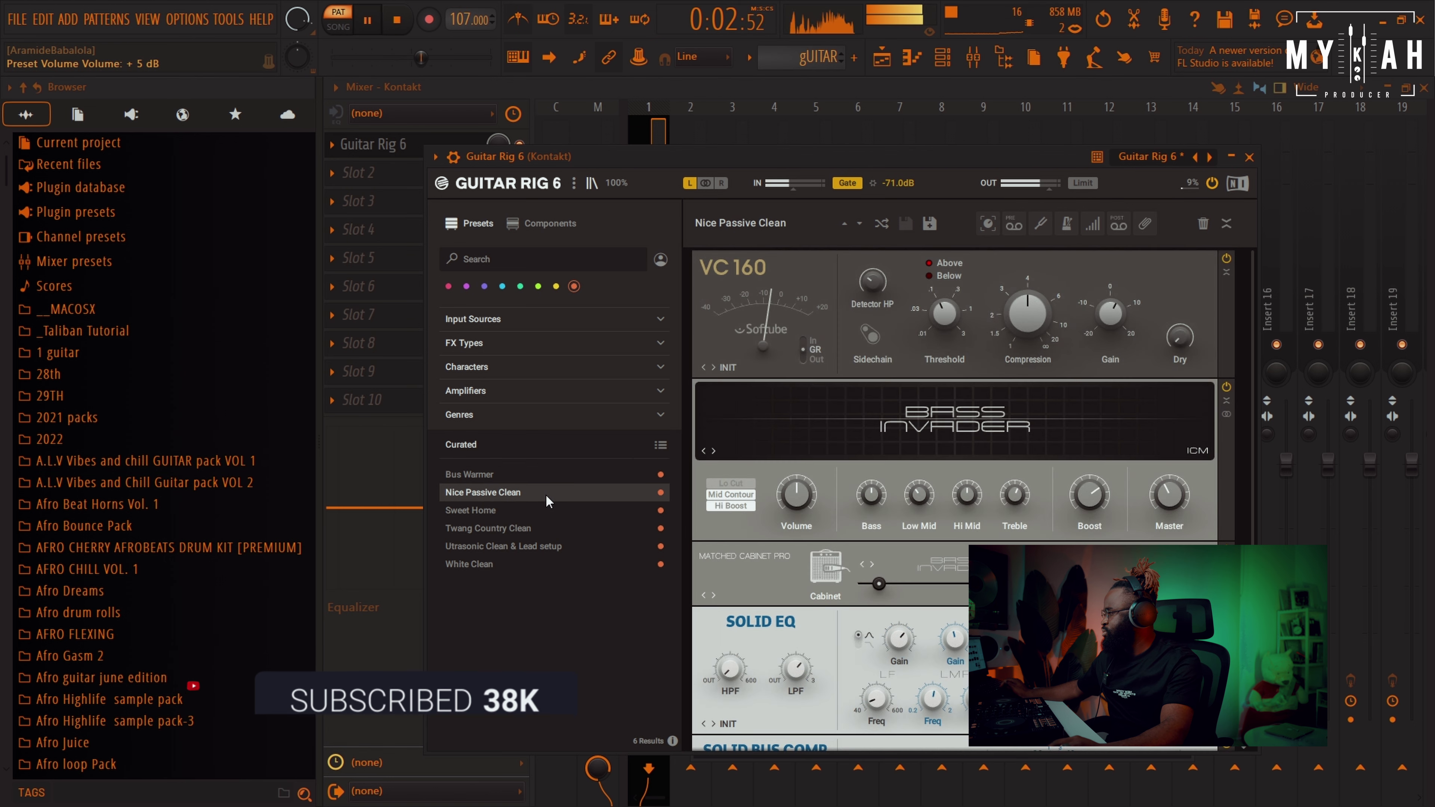
{"action": "left_click", "coordinate": [527, 510]}
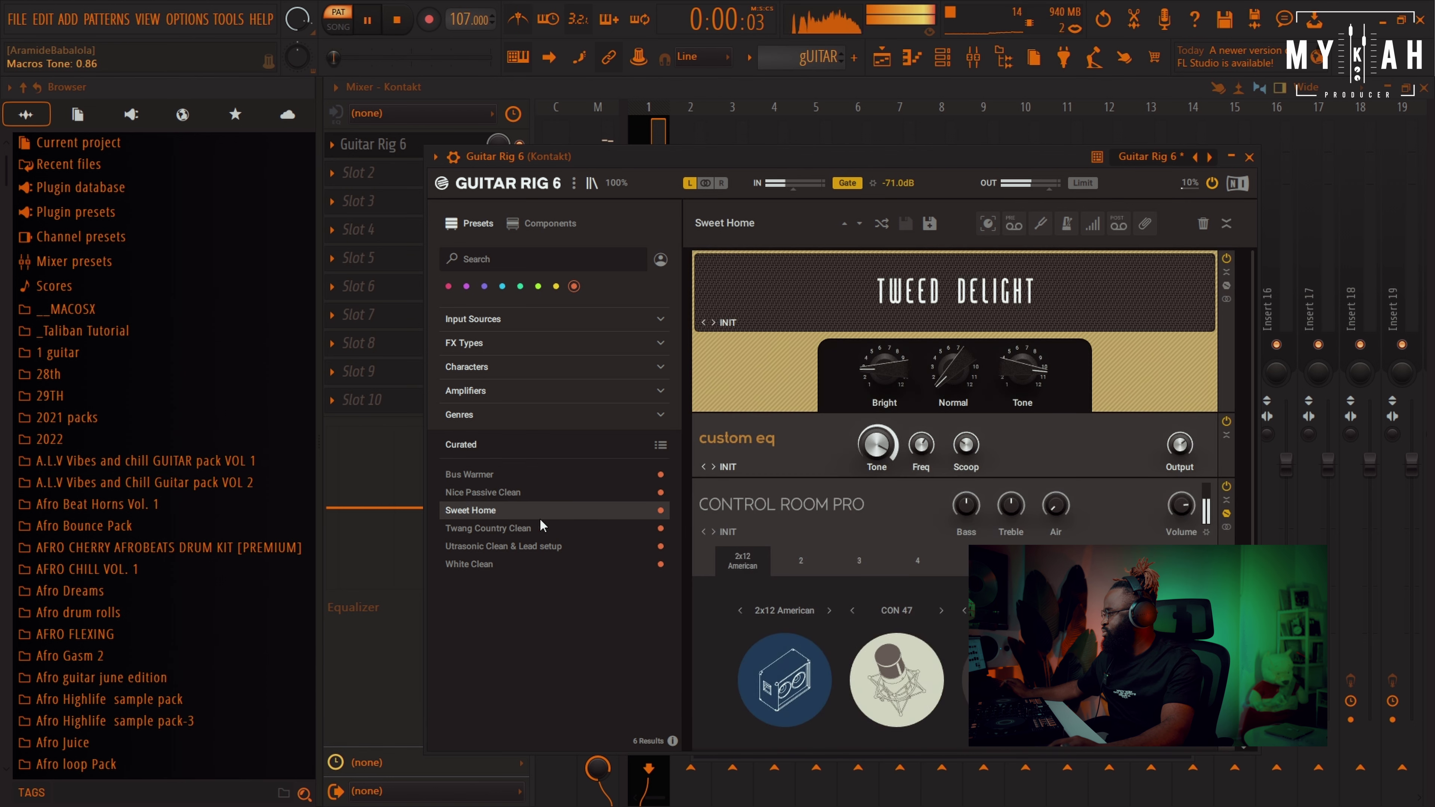
{"action": "left_click", "coordinate": [524, 530]}
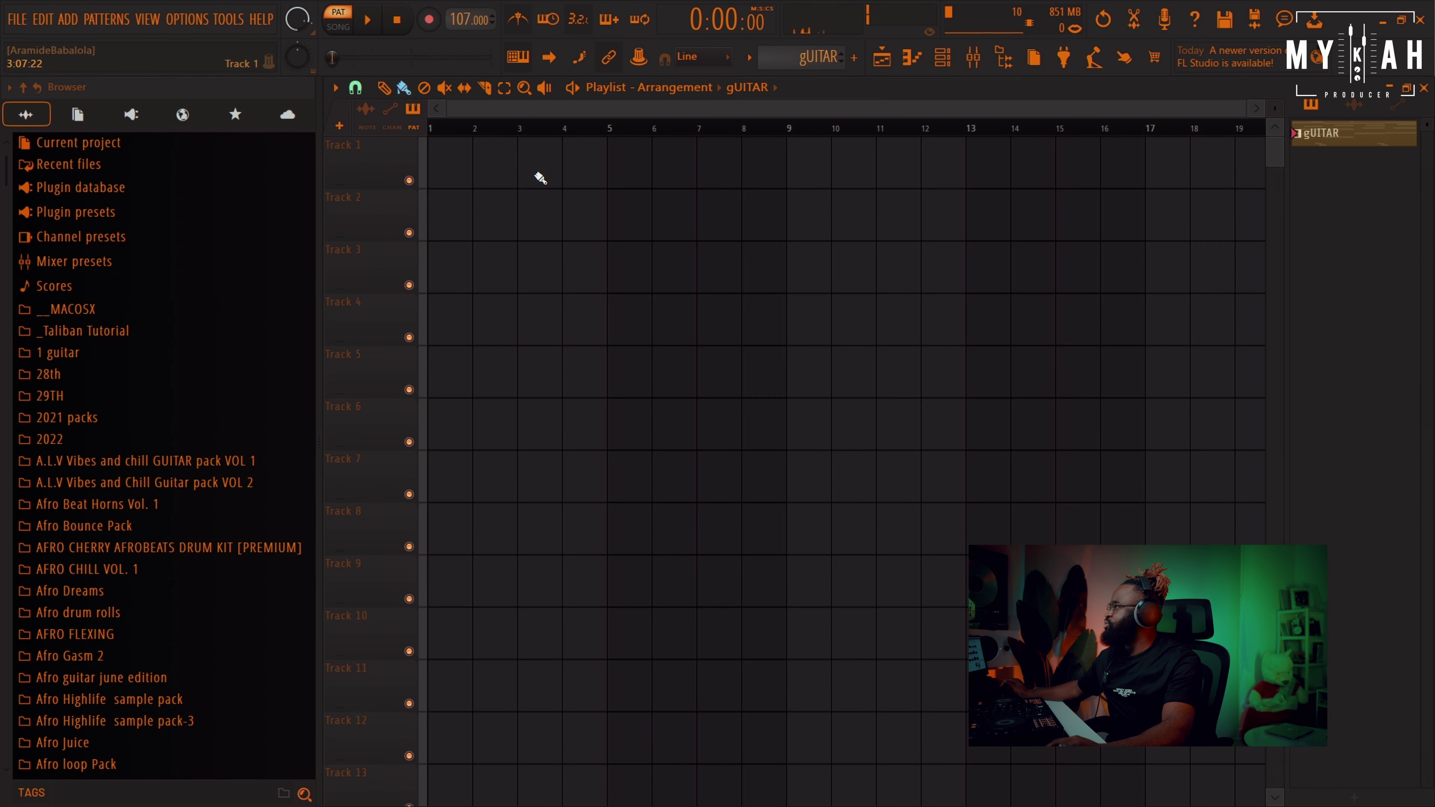
Place the gUITAR pattern at bar 1 of Track 1 in the playlist.
{"action": "left_click", "coordinate": [446, 165]}
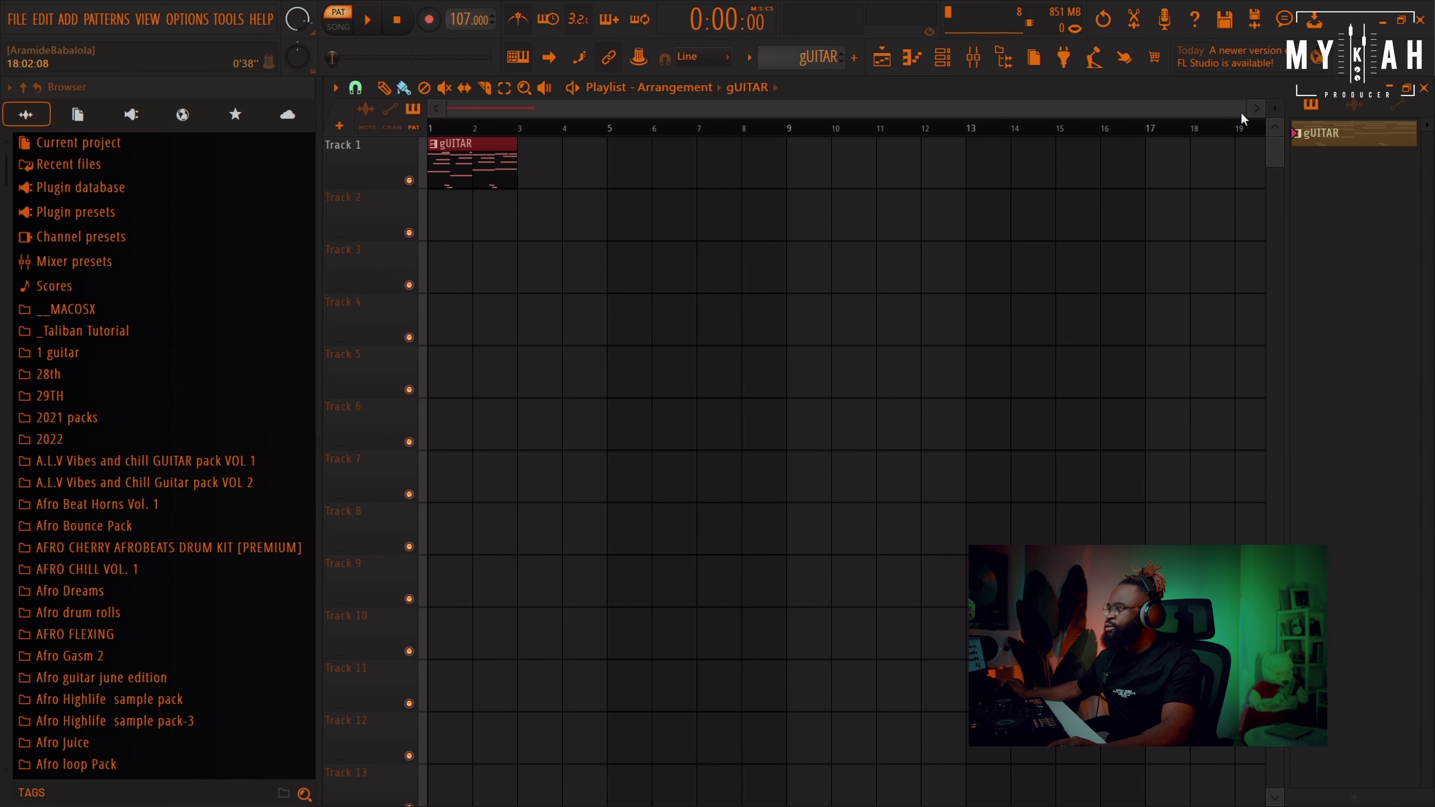
{"action": "left_click_drag", "start_coordinate": [1245, 110], "coordinate": [630, 108]}
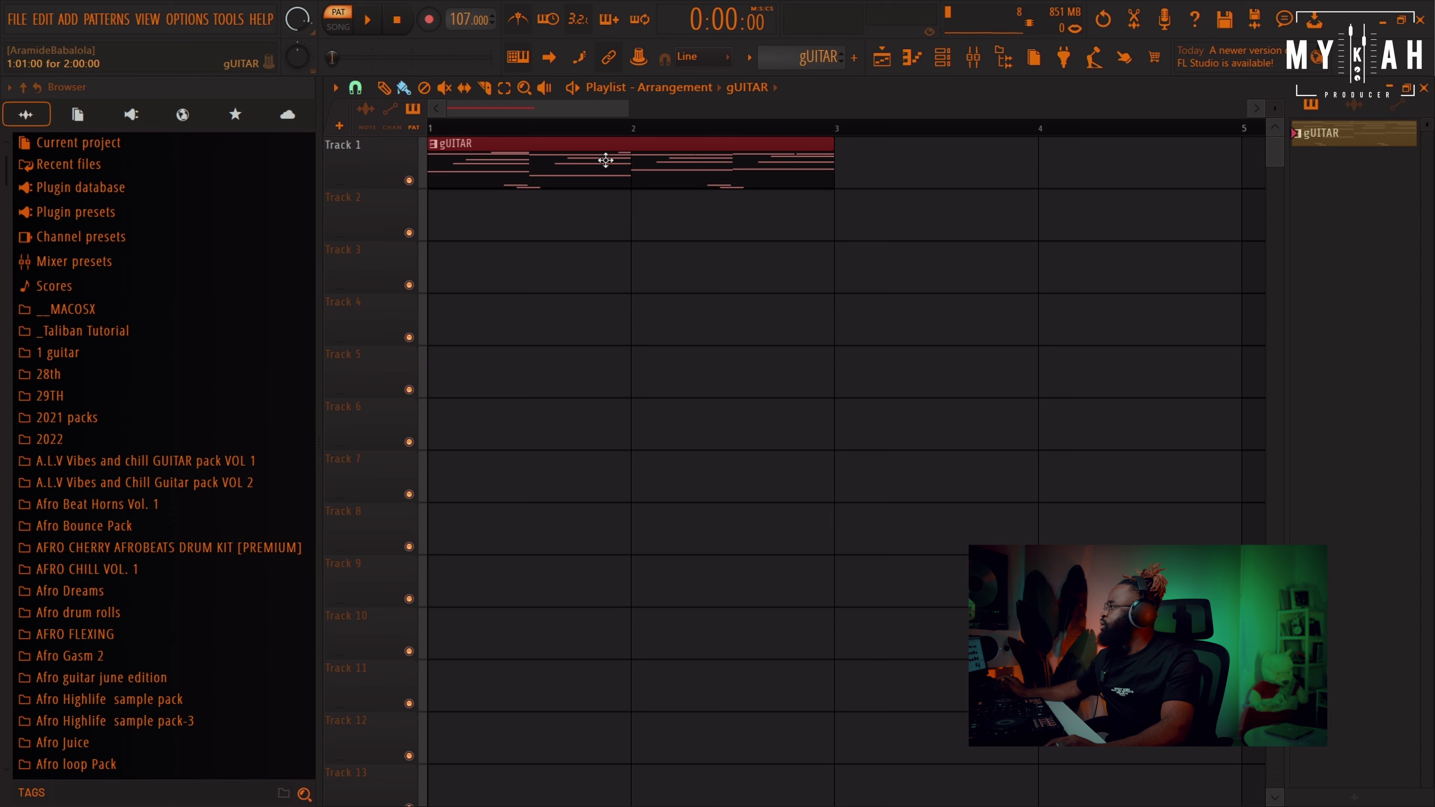
Load Fruity Parametric EQ 2 into the second effect slot of the Kontakt mixer track.
{"action": "left_click", "coordinate": [969, 66]}
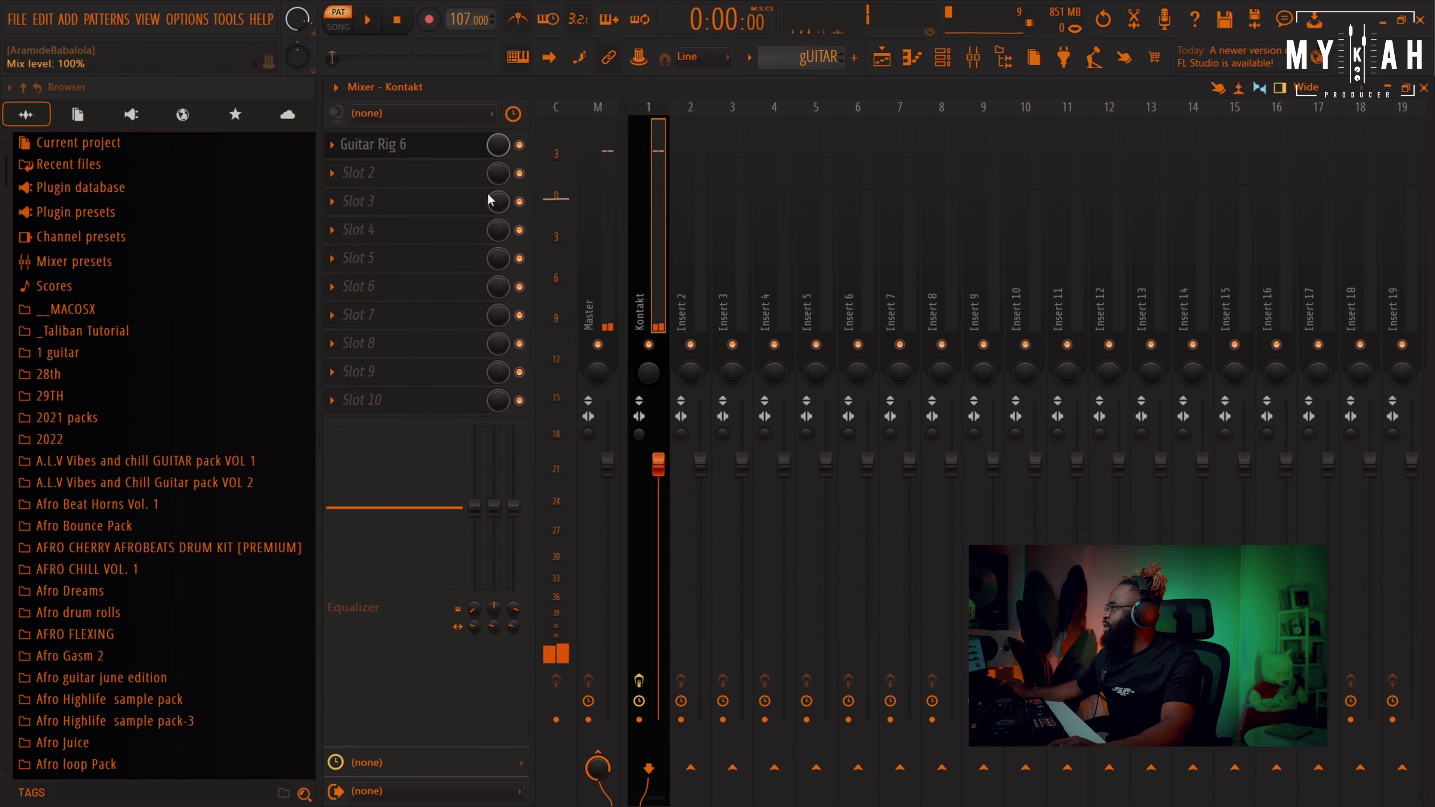
{"action": "left_click", "coordinate": [434, 173]}
{"action": "left_click", "coordinate": [1131, 88]}
Turn EQ band 1 into a low cut below about 100 Hz and lower band 2 near 120 Hz by about 4 dB during playback.
{"action": "left_click_drag", "start_coordinate": [536, 434], "coordinate": [555, 546]}
{"action": "right_click", "coordinate": [560, 547]}
{"action": "mouse_move", "coordinate": [610, 613]}
{"action": "left_click", "coordinate": [654, 615]}
{"action": "key", "text": "space"}
{"action": "left_click_drag", "start_coordinate": [589, 434], "coordinate": [588, 461]}
{"action": "scroll", "coordinate": [588, 461], "scroll_direction": "down", "scroll_amount": 3}
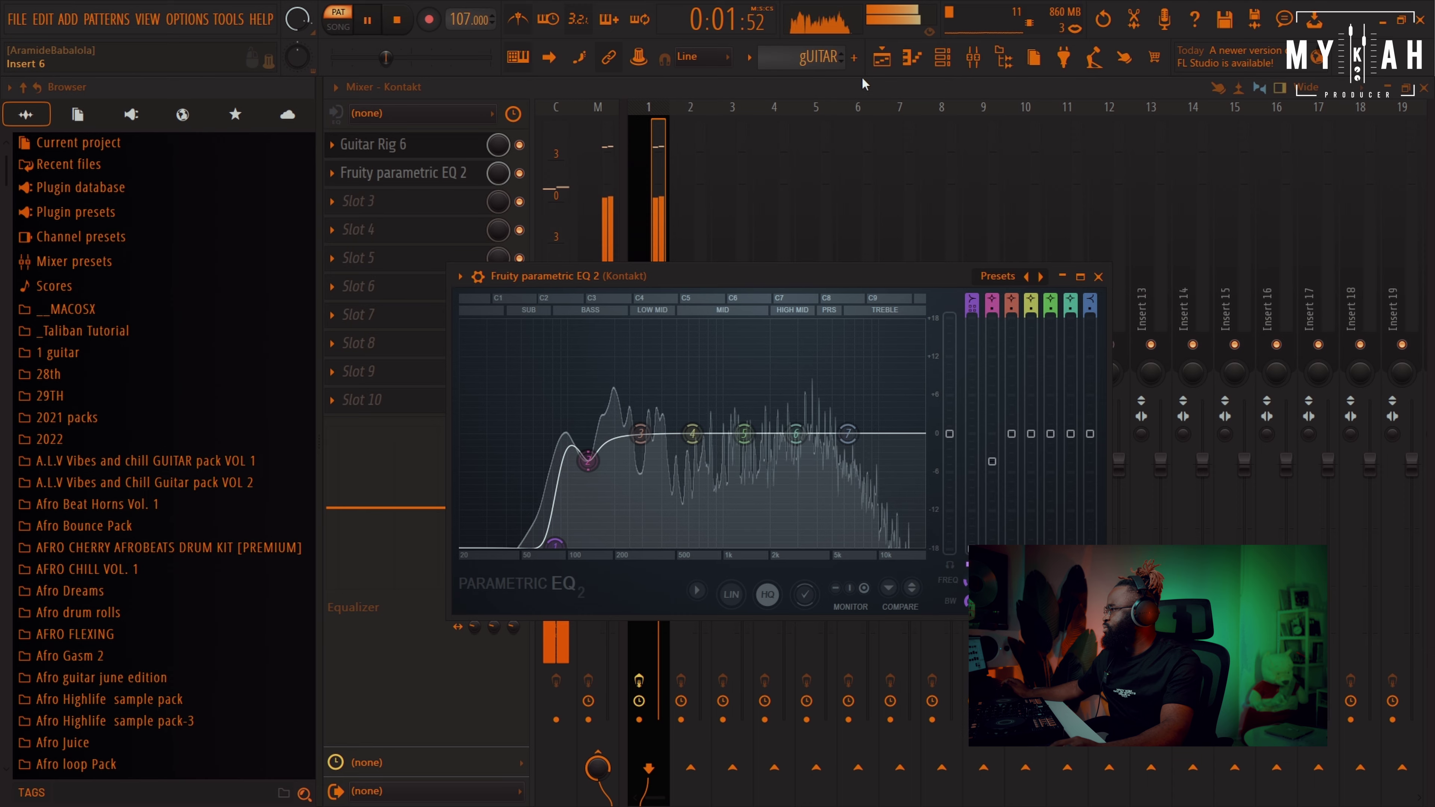
Duplicate the gUITAR clip to bar 3 of Track 1 in the playlist and make the copy a unique pattern.
{"action": "left_click", "coordinate": [884, 57]}
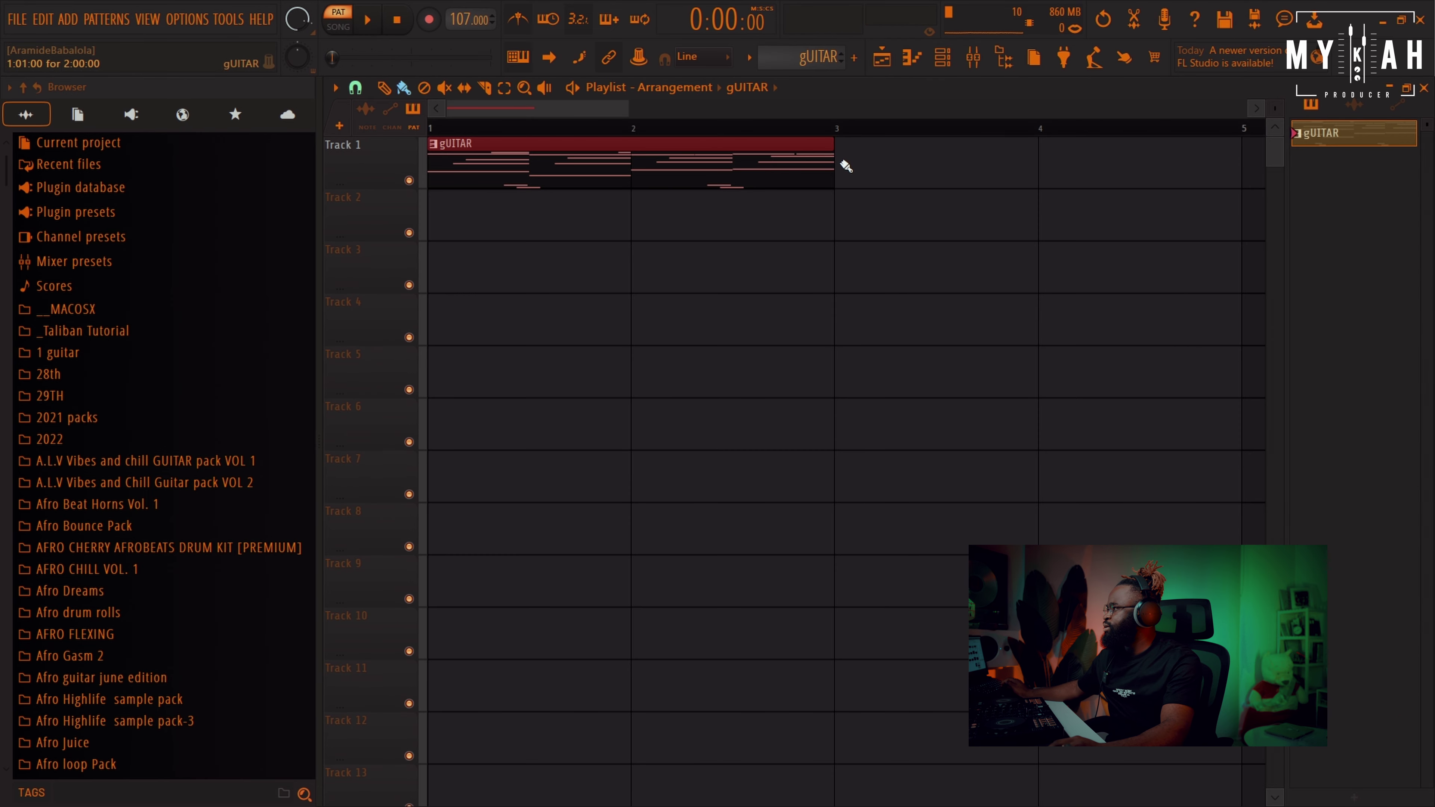
{"action": "key", "text": "ctrl+b"}
{"action": "right_click", "coordinate": [1322, 133]}
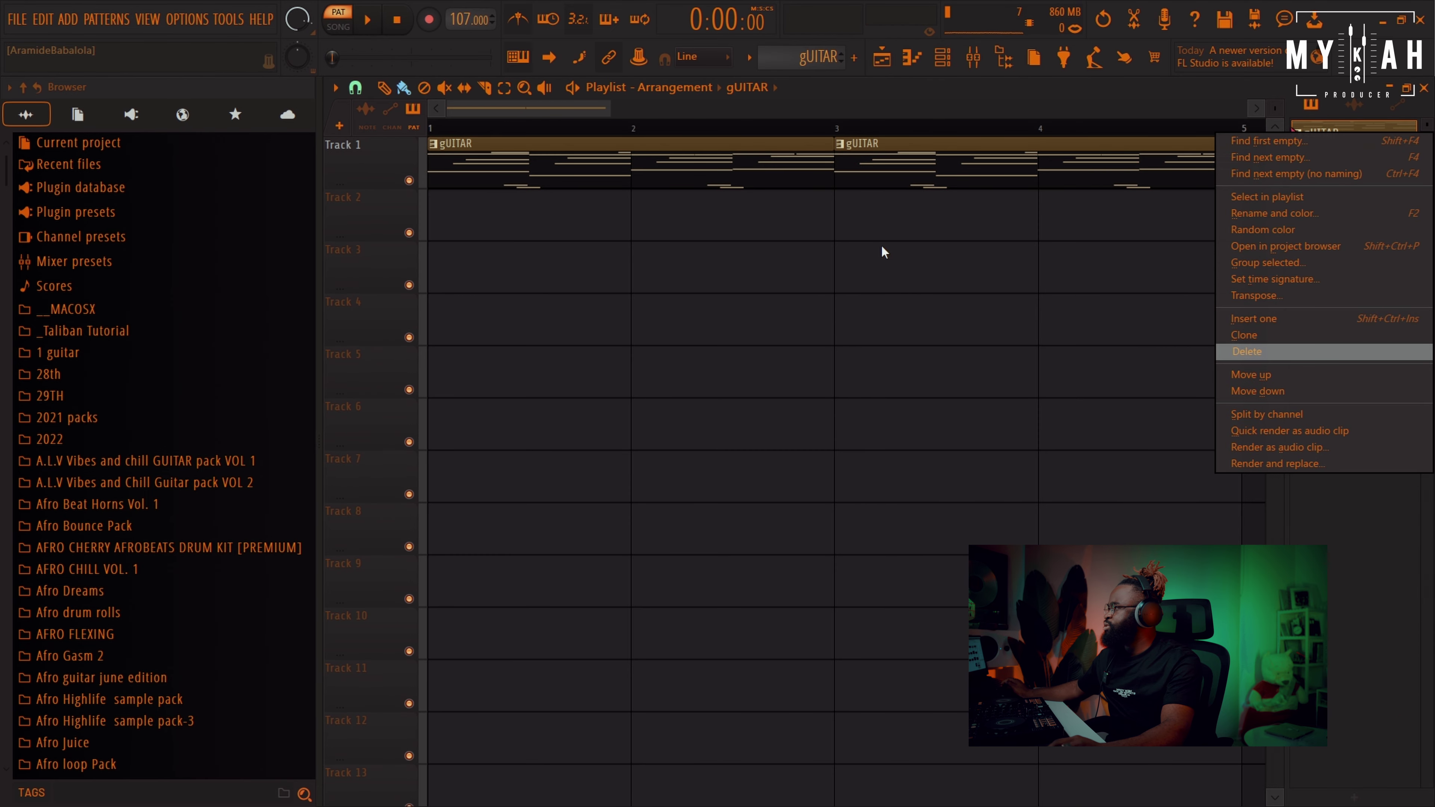
{"action": "left_click", "coordinate": [839, 144]}
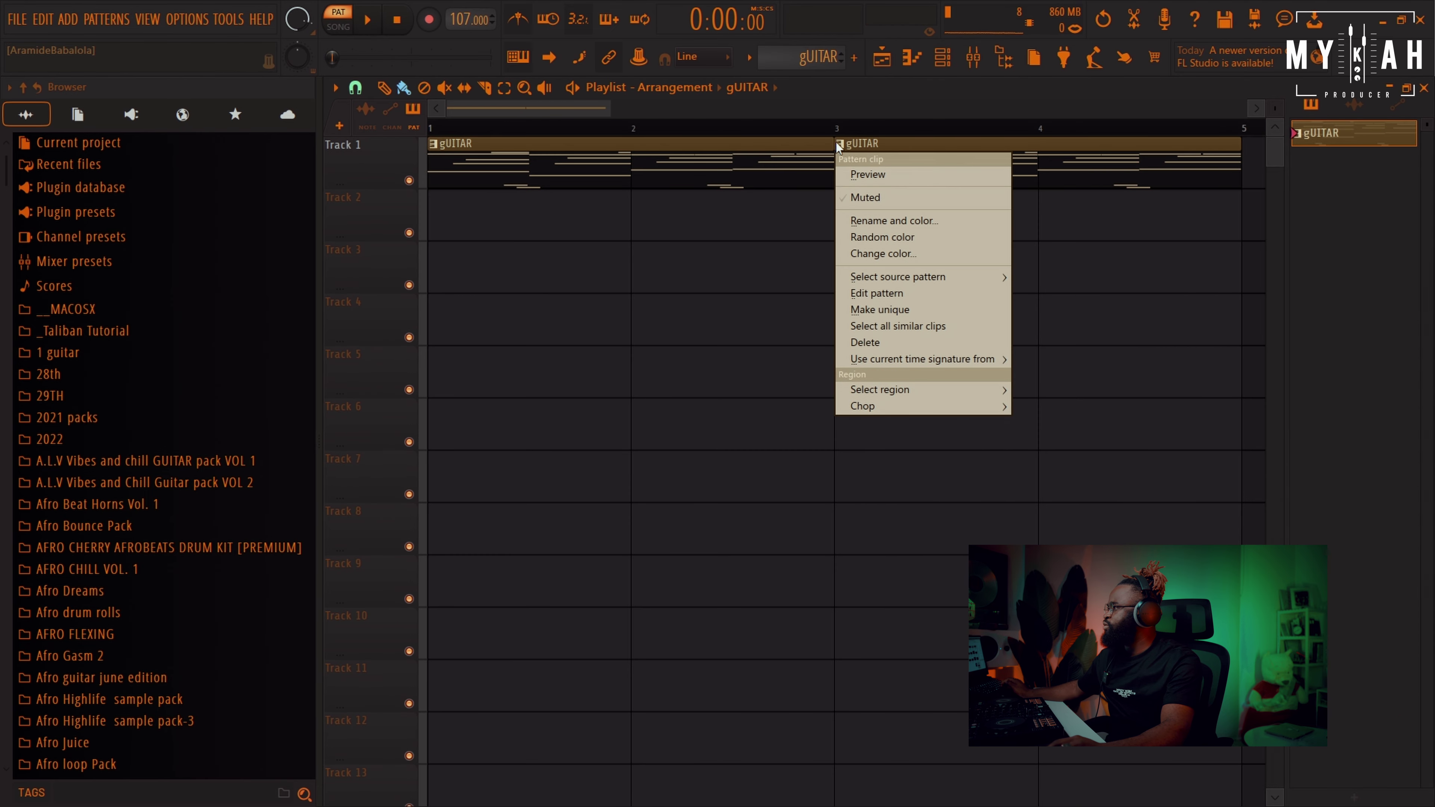
{"action": "left_click", "coordinate": [881, 309]}
Render and replace the gUITAR #2 pattern as a 16-bit WAV audio clip and open that clip in Edison.
{"action": "right_click", "coordinate": [1344, 164]}
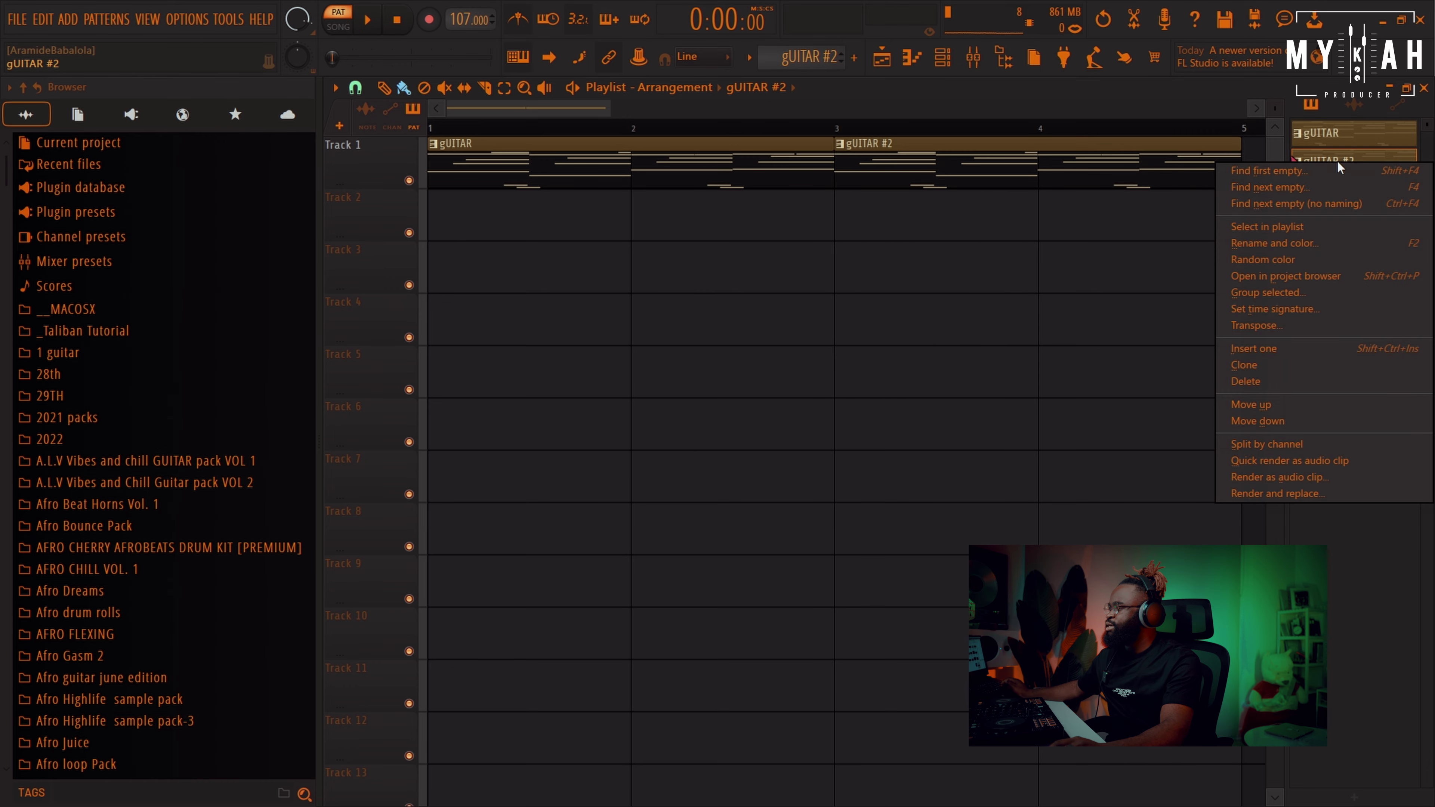
{"action": "left_click", "coordinate": [1285, 495]}
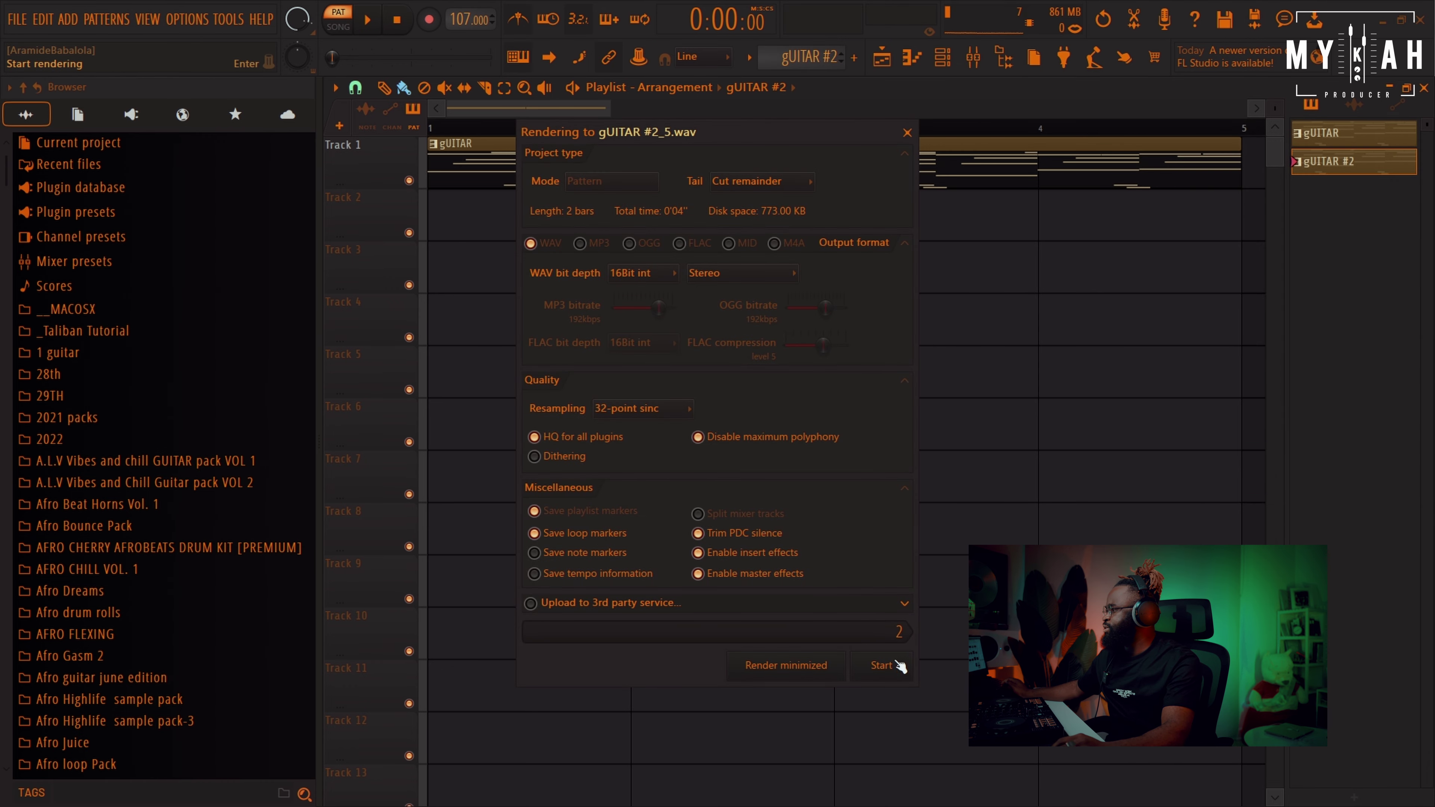
{"action": "left_click", "coordinate": [433, 195]}
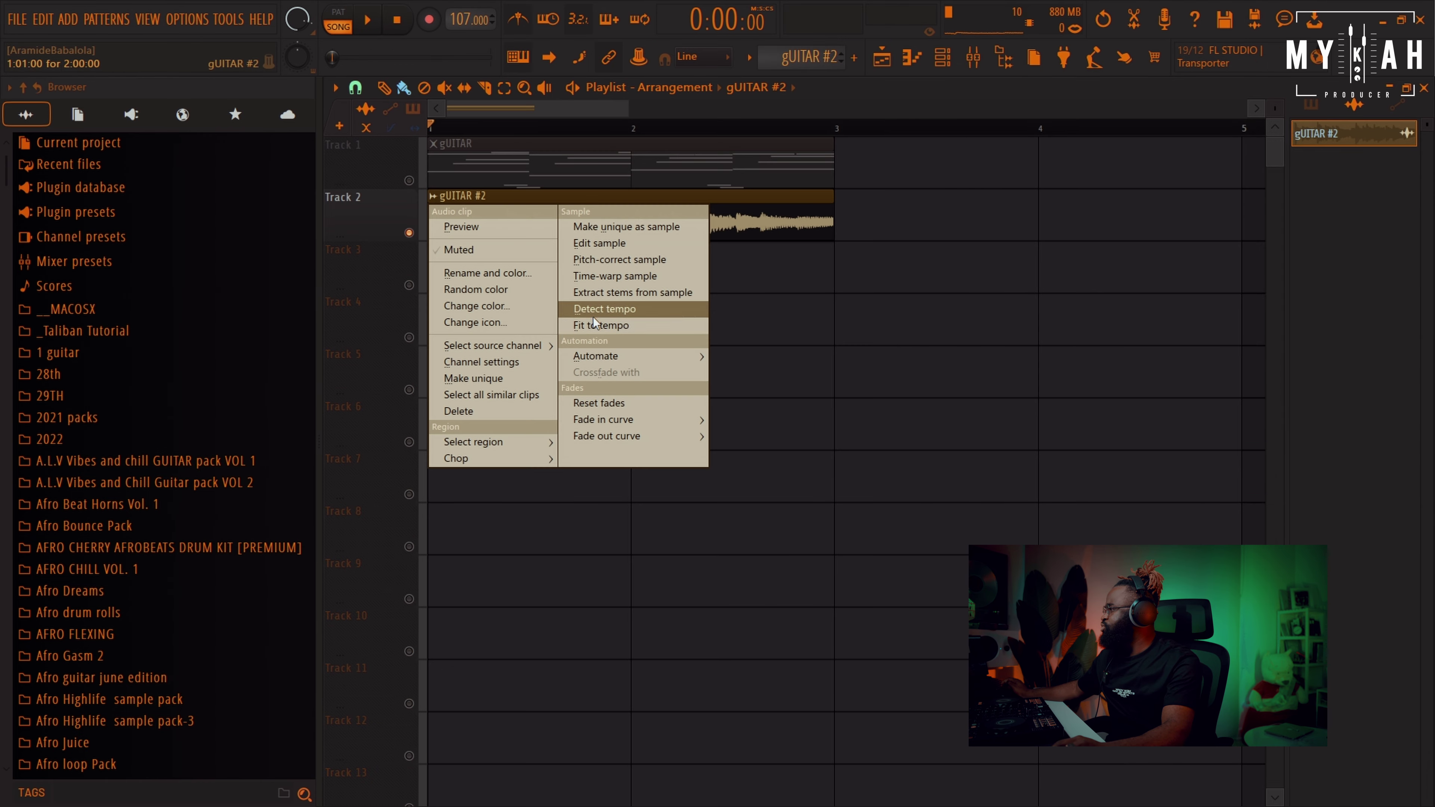
{"action": "left_click", "coordinate": [599, 242]}
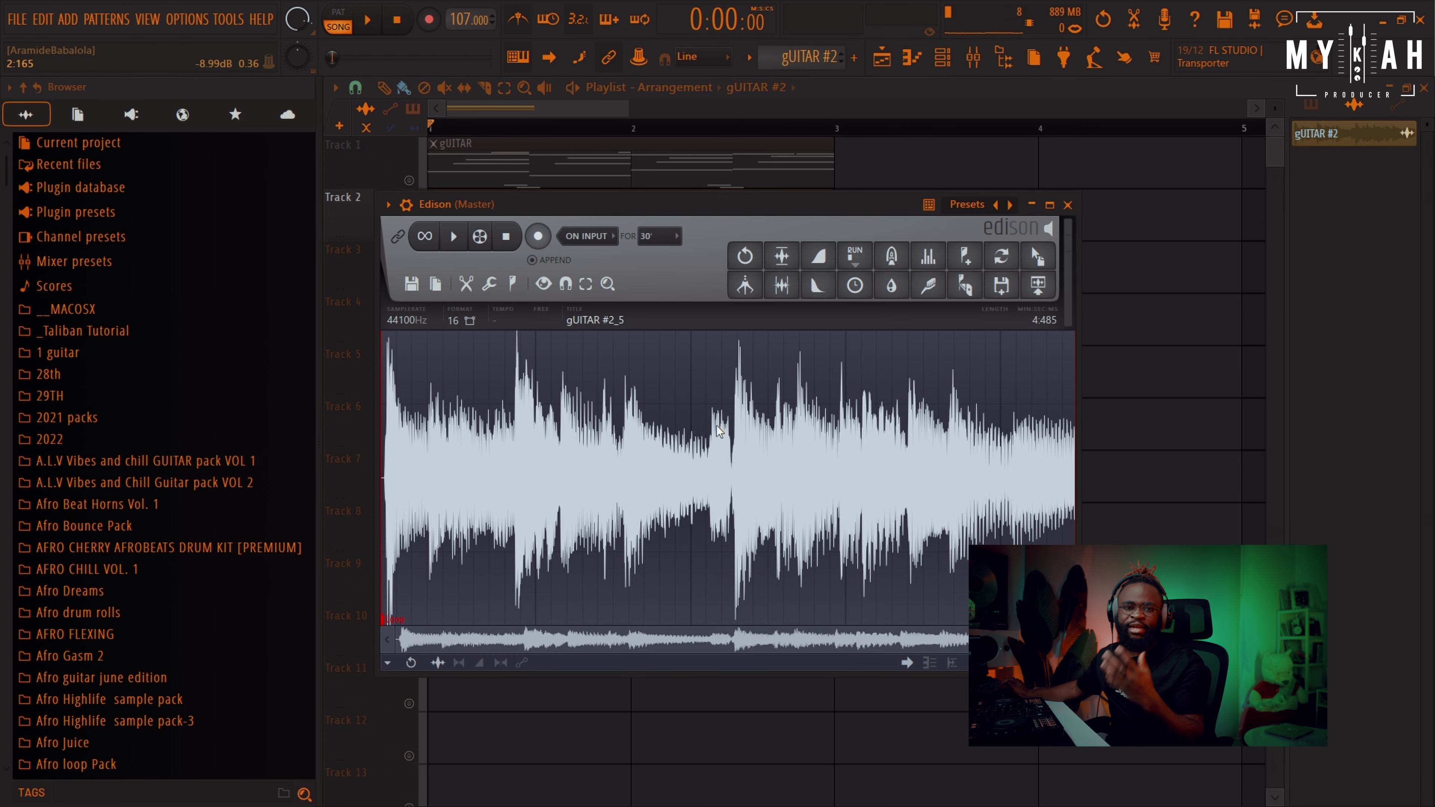
Set the gUITAR #2_5 sample rate to 1000 Hz in Edison and play it back.
{"action": "left_click", "coordinate": [405, 323]}
{"action": "type", "text": "1000"}
{"action": "left_click", "coordinate": [1023, 751]}
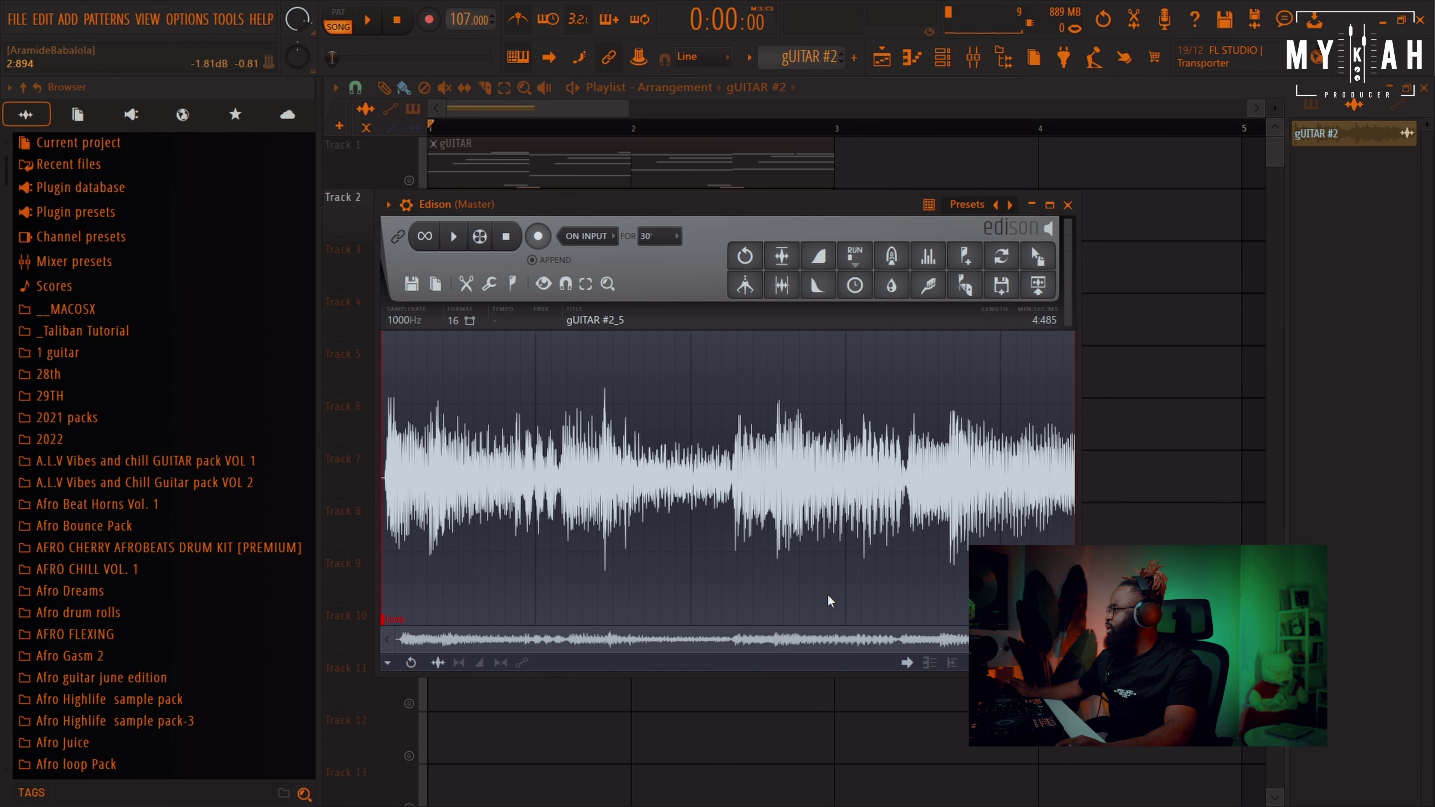
{"action": "key", "text": "space"}
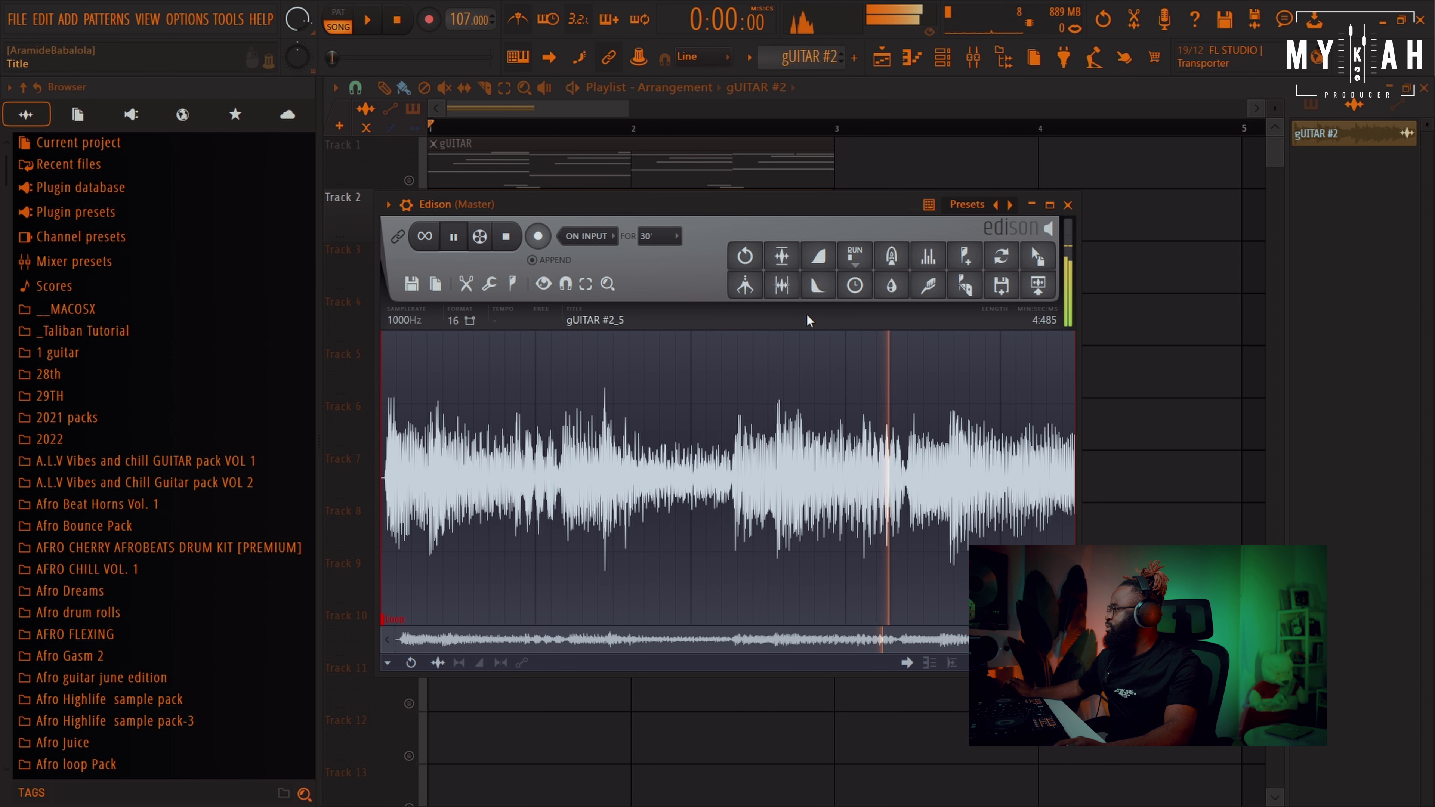
Place the downsampled guitar audio from Edison at bar 1 of Track 3 in the playlist and solo it for playback.
{"action": "left_click_drag", "start_coordinate": [1037, 256], "coordinate": [472, 264]}
{"action": "right_click", "coordinate": [409, 285]}
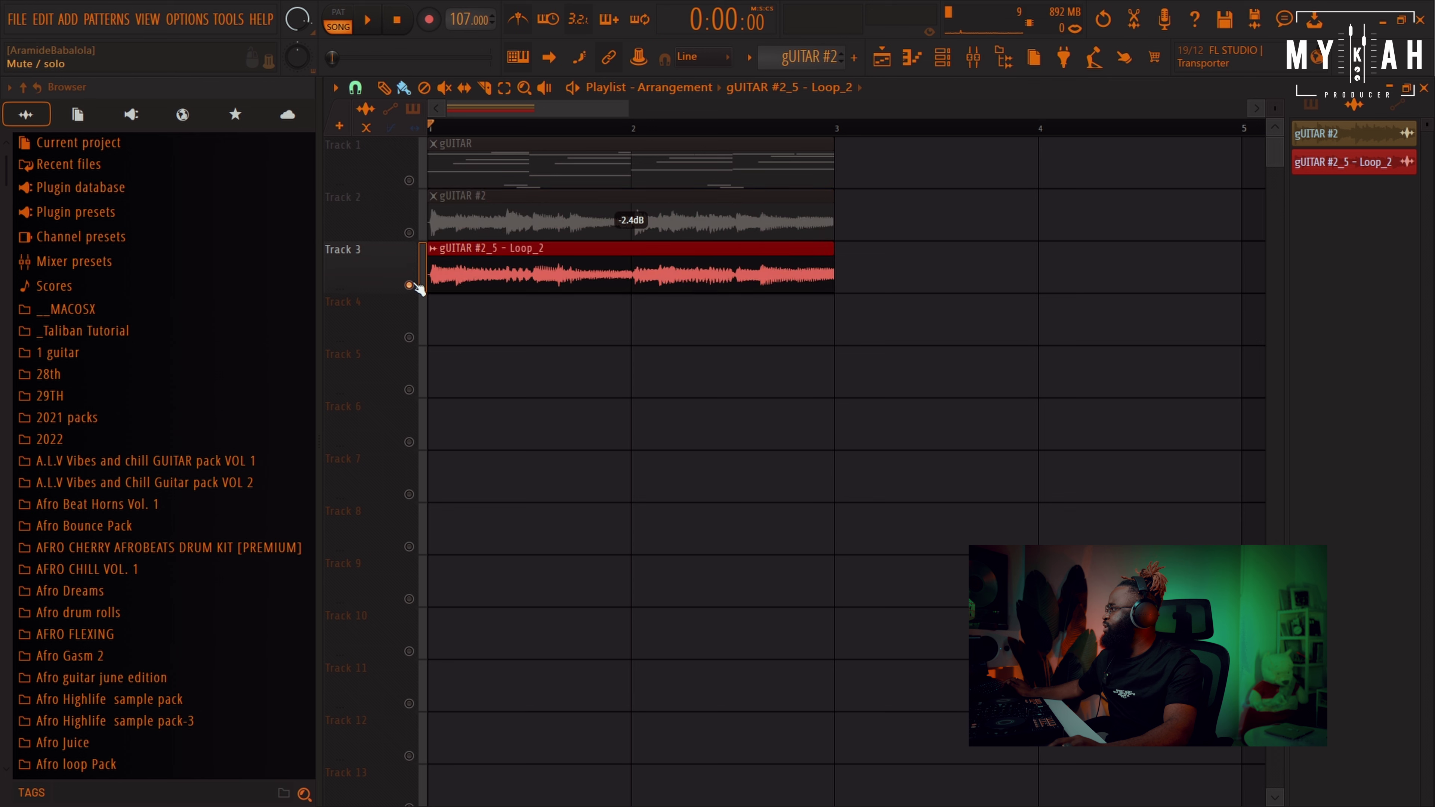
{"action": "key", "text": "space"}
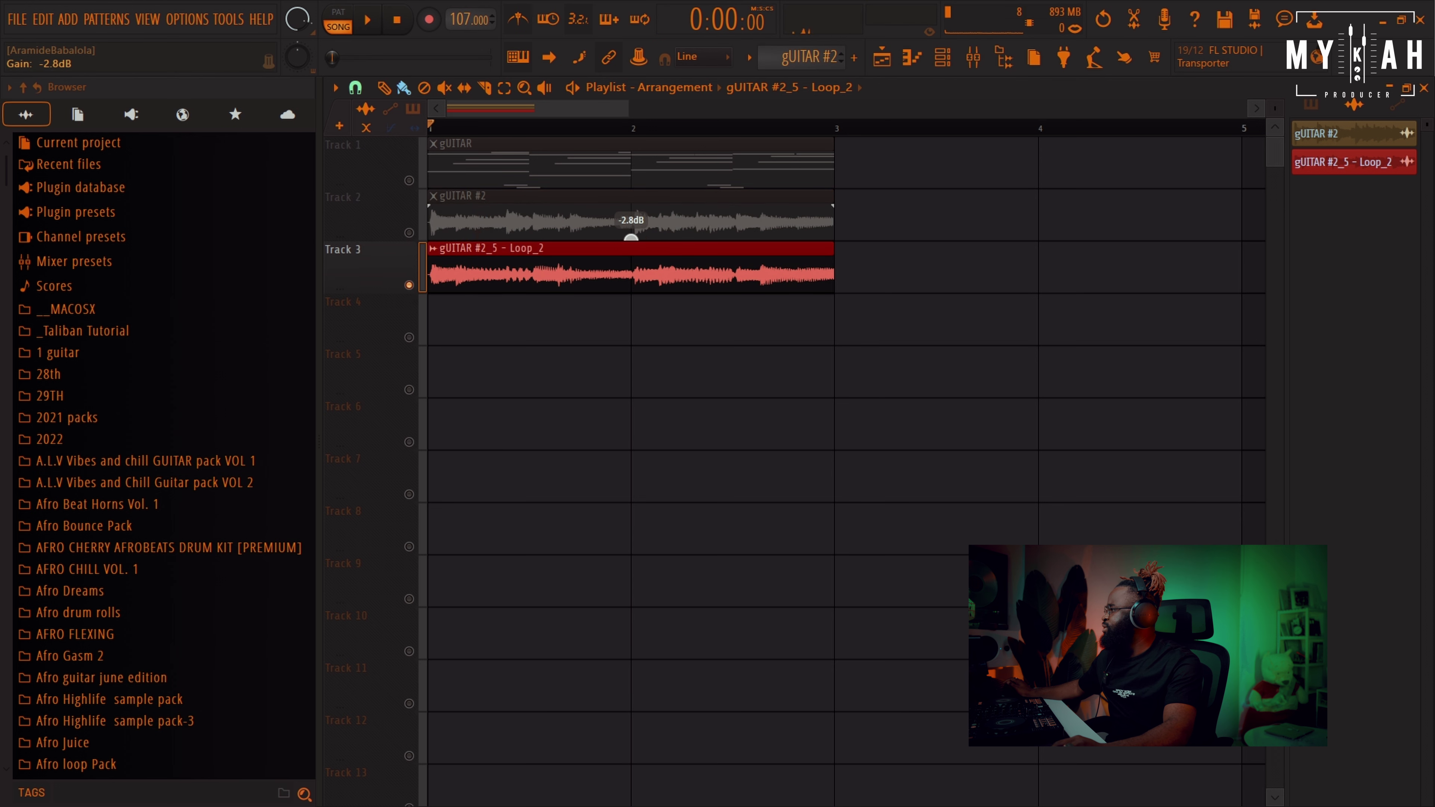
Lower the gUITAR #2 clip's gain on Track 2 to -15.7 dB and unmute the track to hear it with Track 3.
{"action": "left_click_drag", "start_coordinate": [631, 237], "coordinate": [631, 260]}
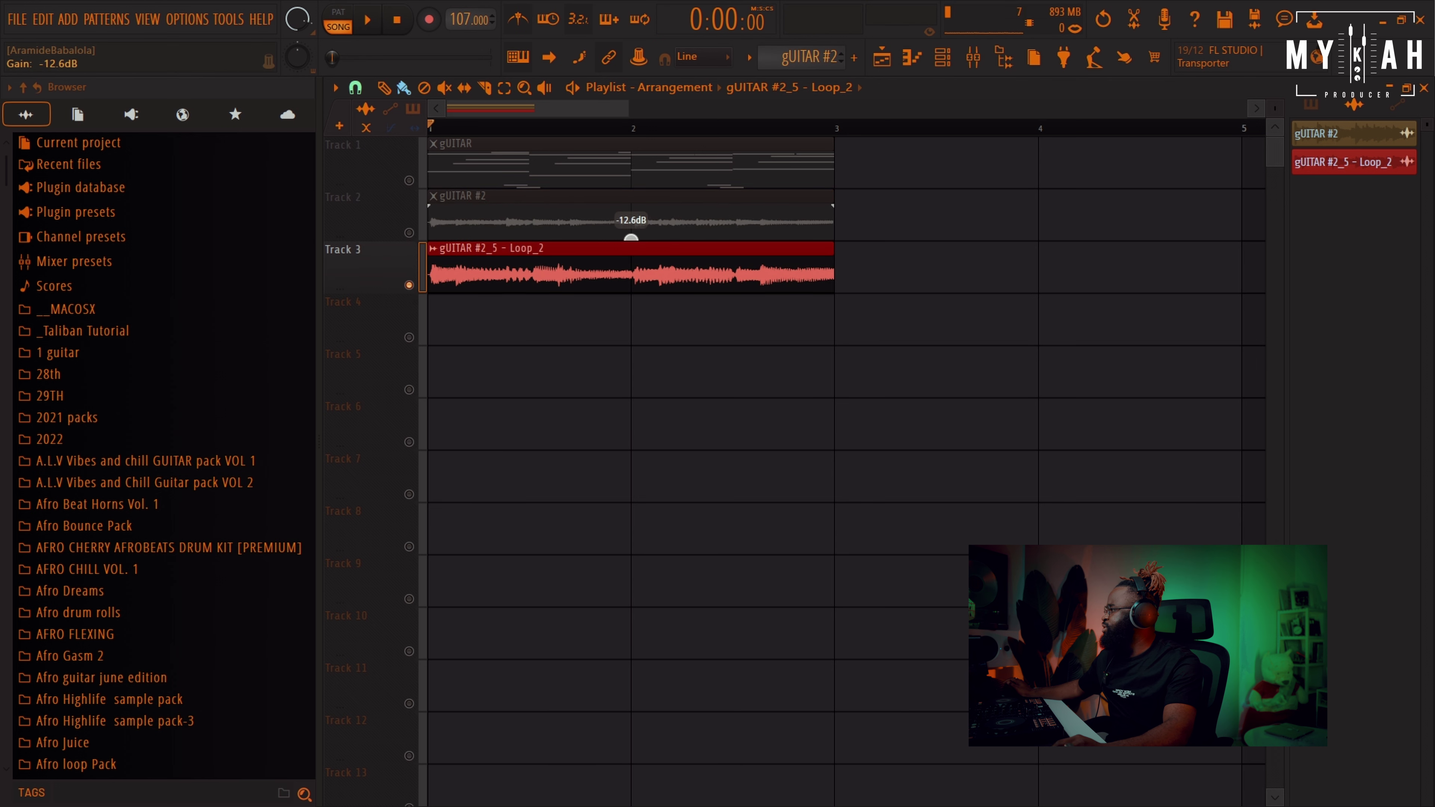
{"action": "left_click", "coordinate": [409, 232]}
{"action": "key", "text": "space"}
{"action": "left_click_drag", "start_coordinate": [632, 240], "coordinate": [632, 244]}
Route the gUITAR #2_5 - Loop_2 clip to mixer track 2 and load Fruity Parametric EQ 2 in its first effect slot.
{"action": "double_click", "coordinate": [656, 282]}
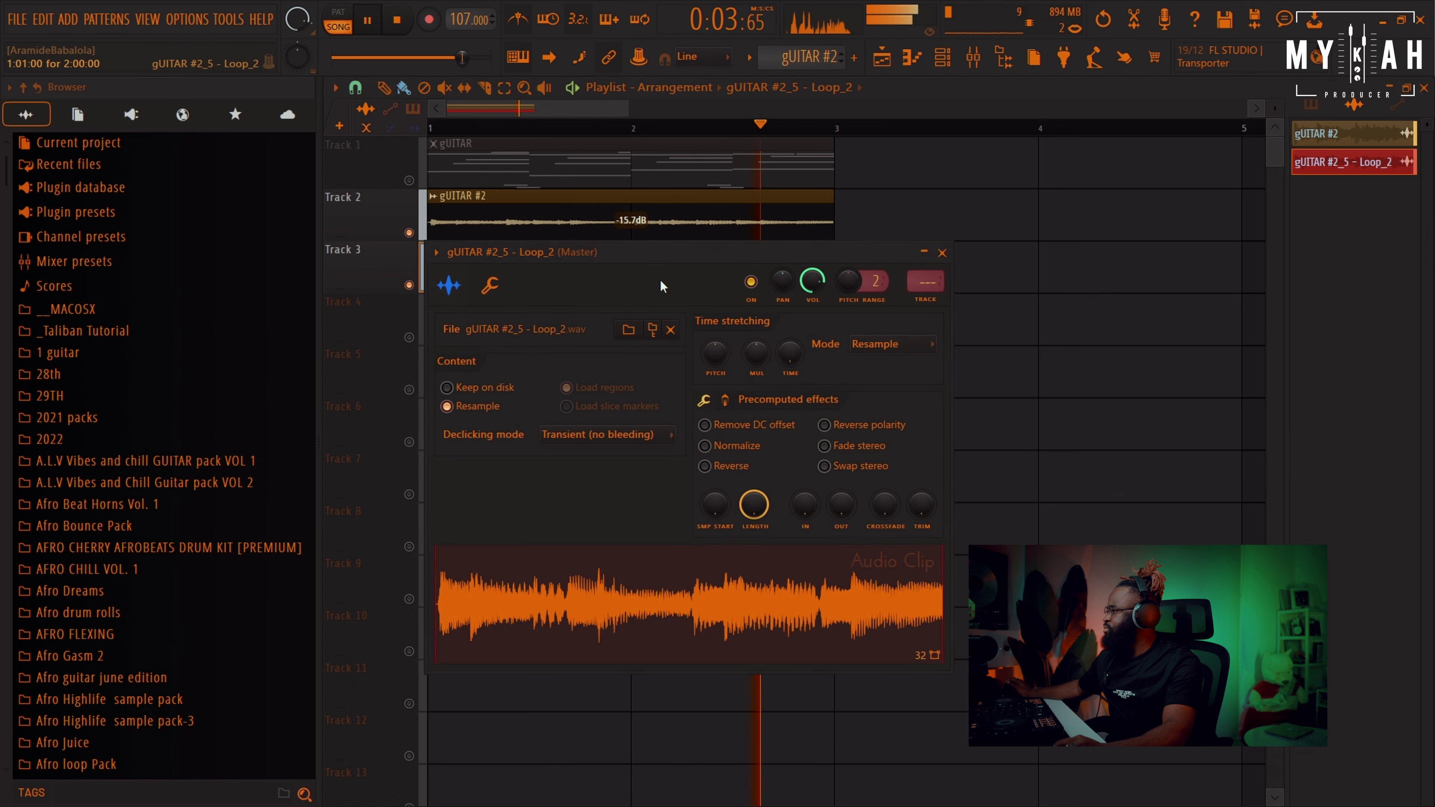
{"action": "left_click", "coordinate": [926, 281]}
{"action": "left_click", "coordinate": [374, 146]}
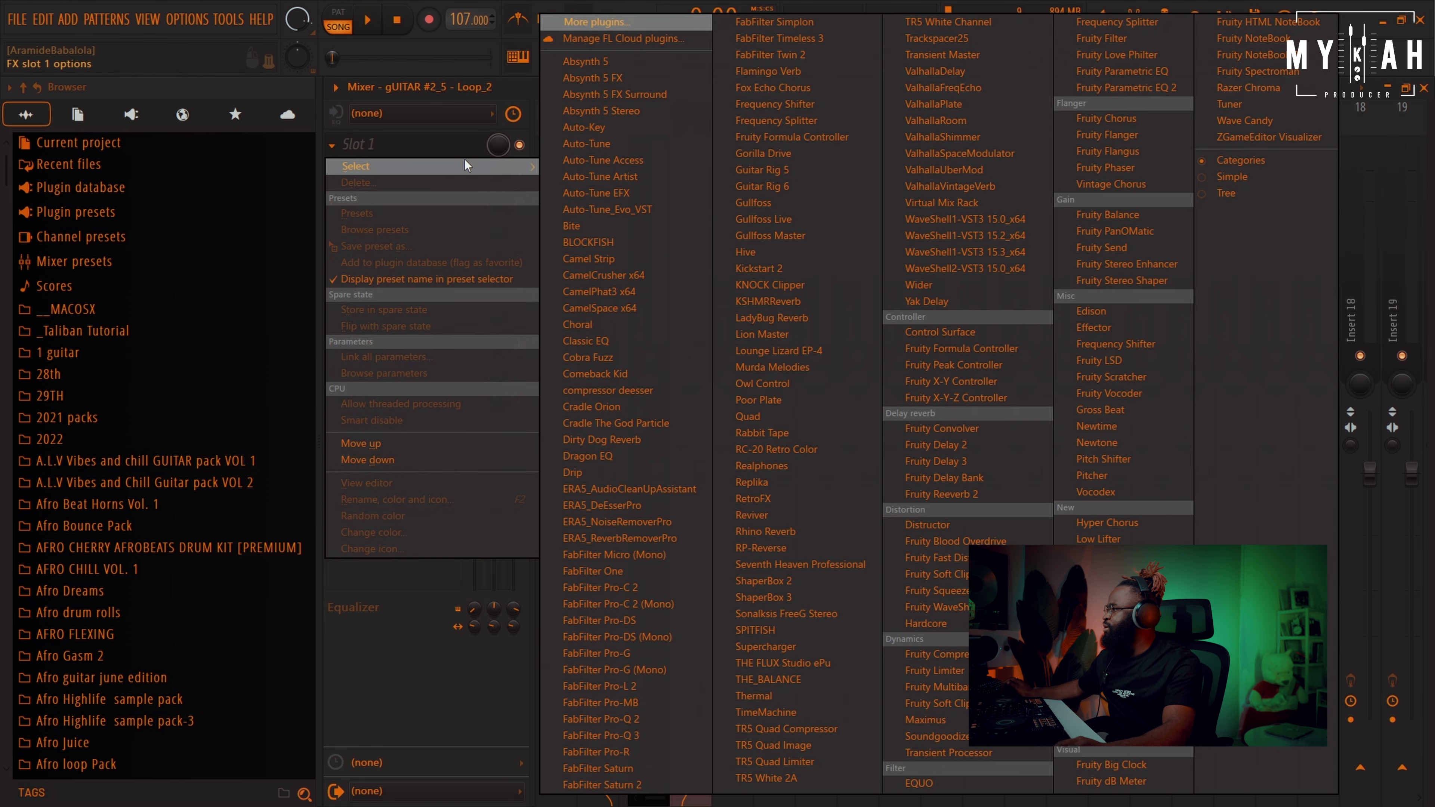
{"action": "left_click", "coordinate": [1163, 88]}
Shape the Loop_2 EQ with a steep band 1 low cut near 110 Hz and bands 2 and 3 lowered about 4 and 3 dB.
{"action": "left_click_drag", "start_coordinate": [560, 456], "coordinate": [613, 577]}
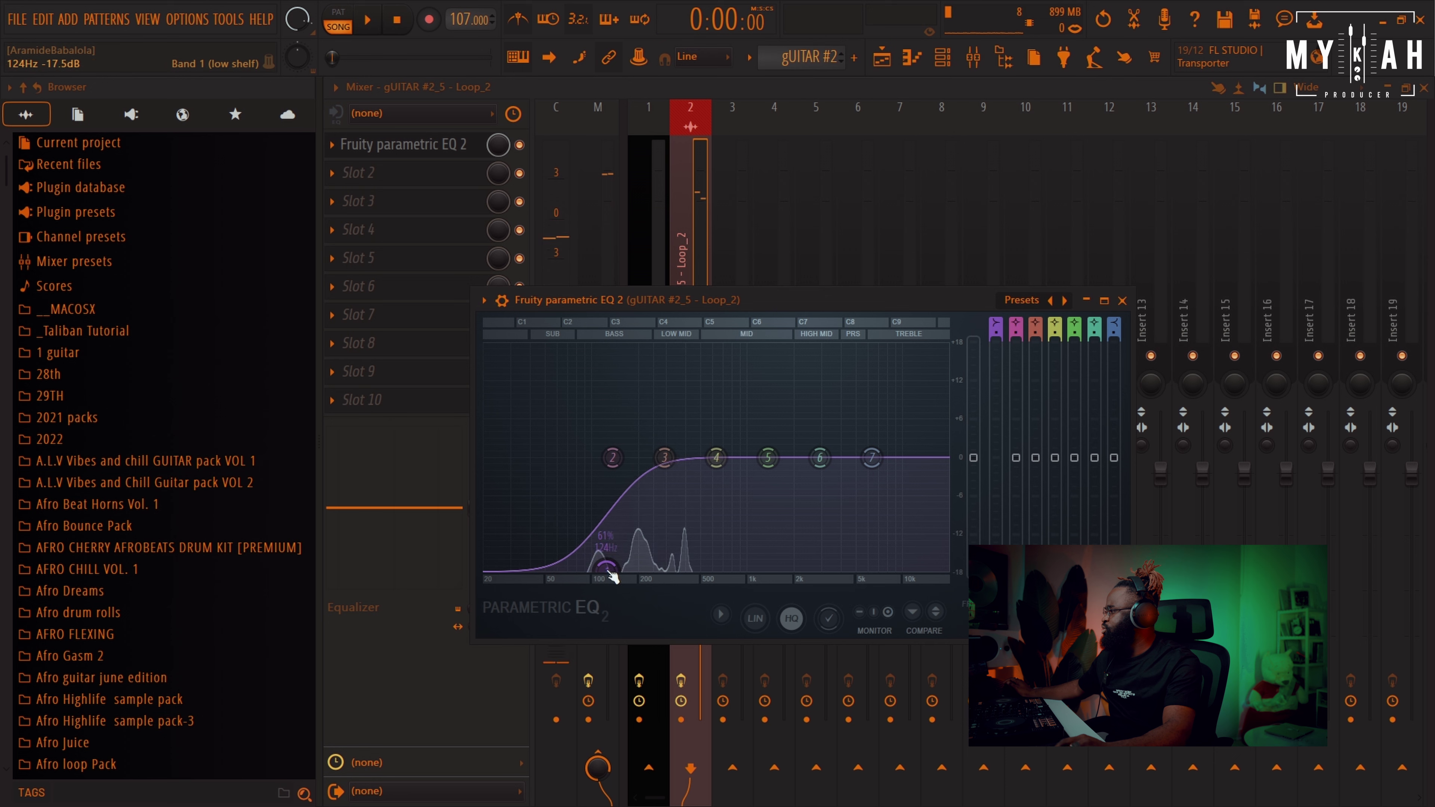
{"action": "right_click", "coordinate": [608, 572]}
{"action": "left_click", "coordinate": [683, 637]}
{"action": "key", "text": "space"}
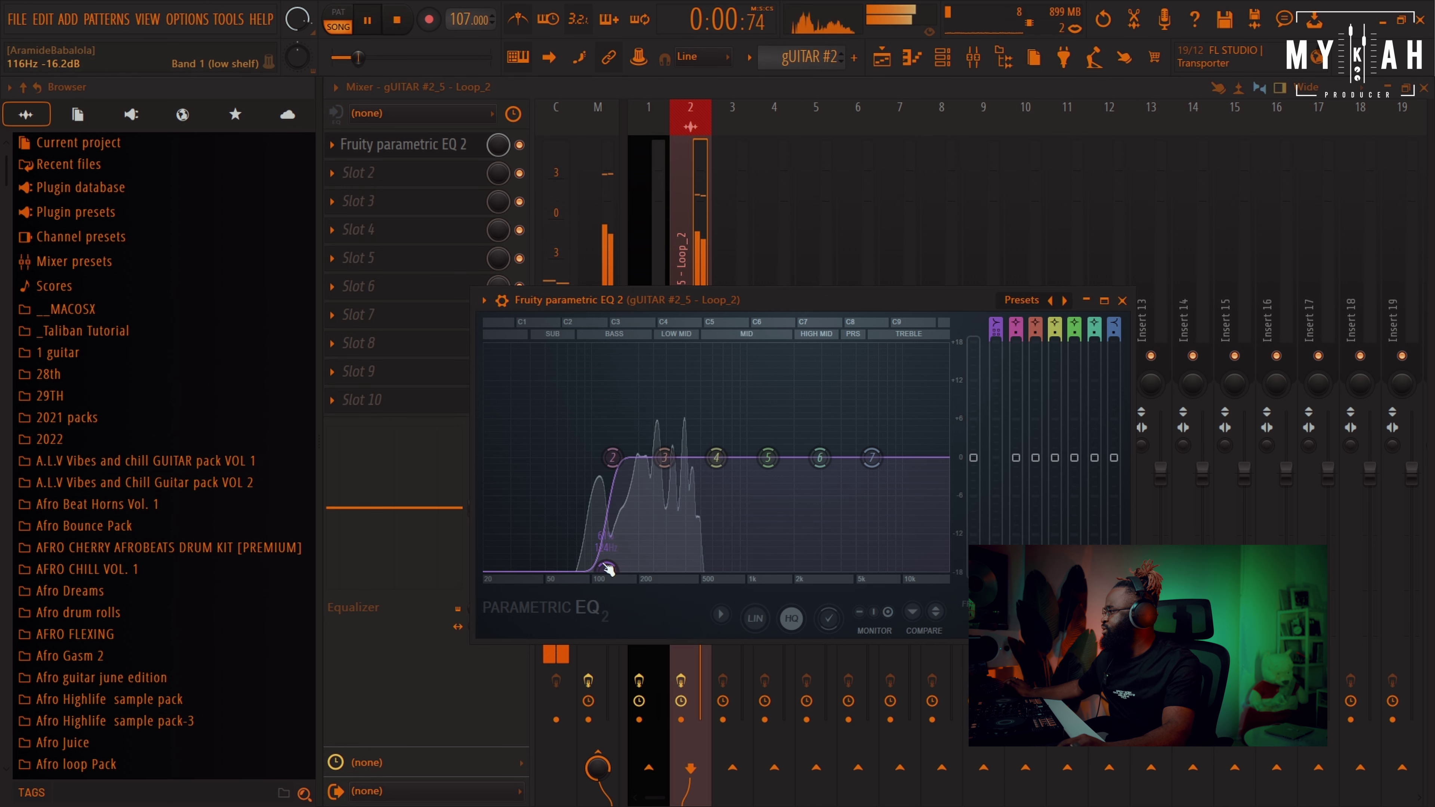
{"action": "left_click_drag", "start_coordinate": [664, 457], "coordinate": [613, 483]}
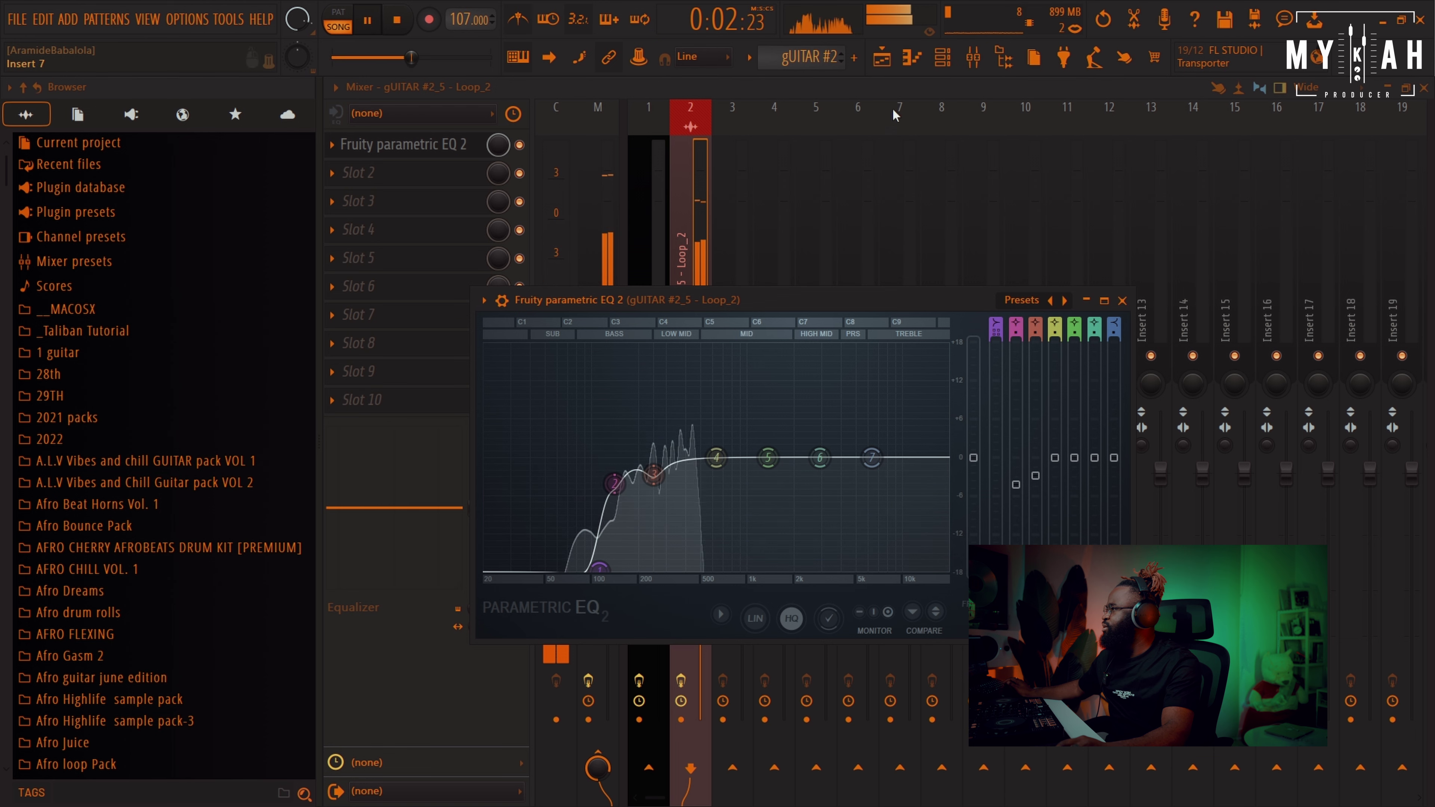
Duplicate the Track 2 and Track 3 guitar clips to bar 3 in the playlist.
{"action": "key", "text": "F5"}
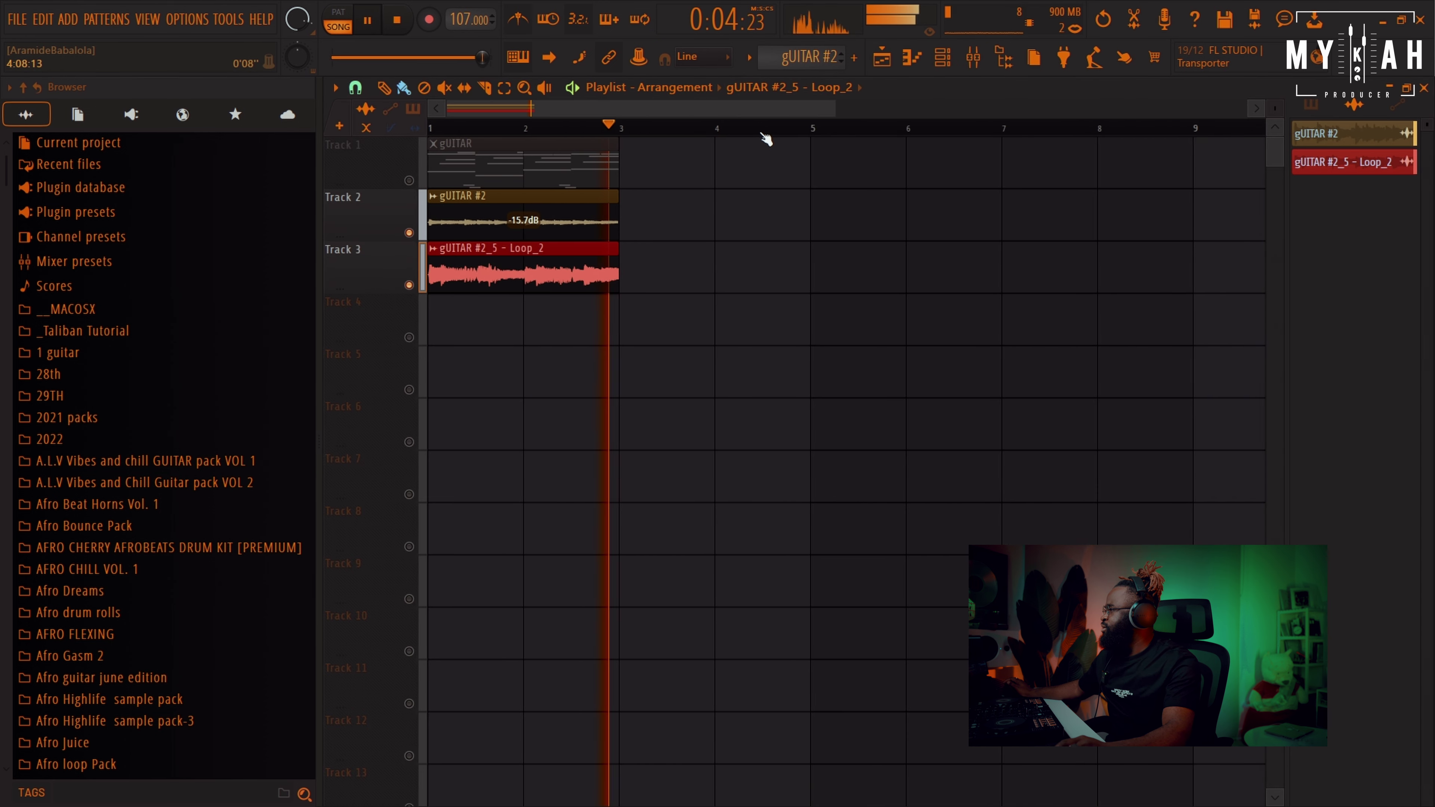
{"action": "key", "text": "space"}
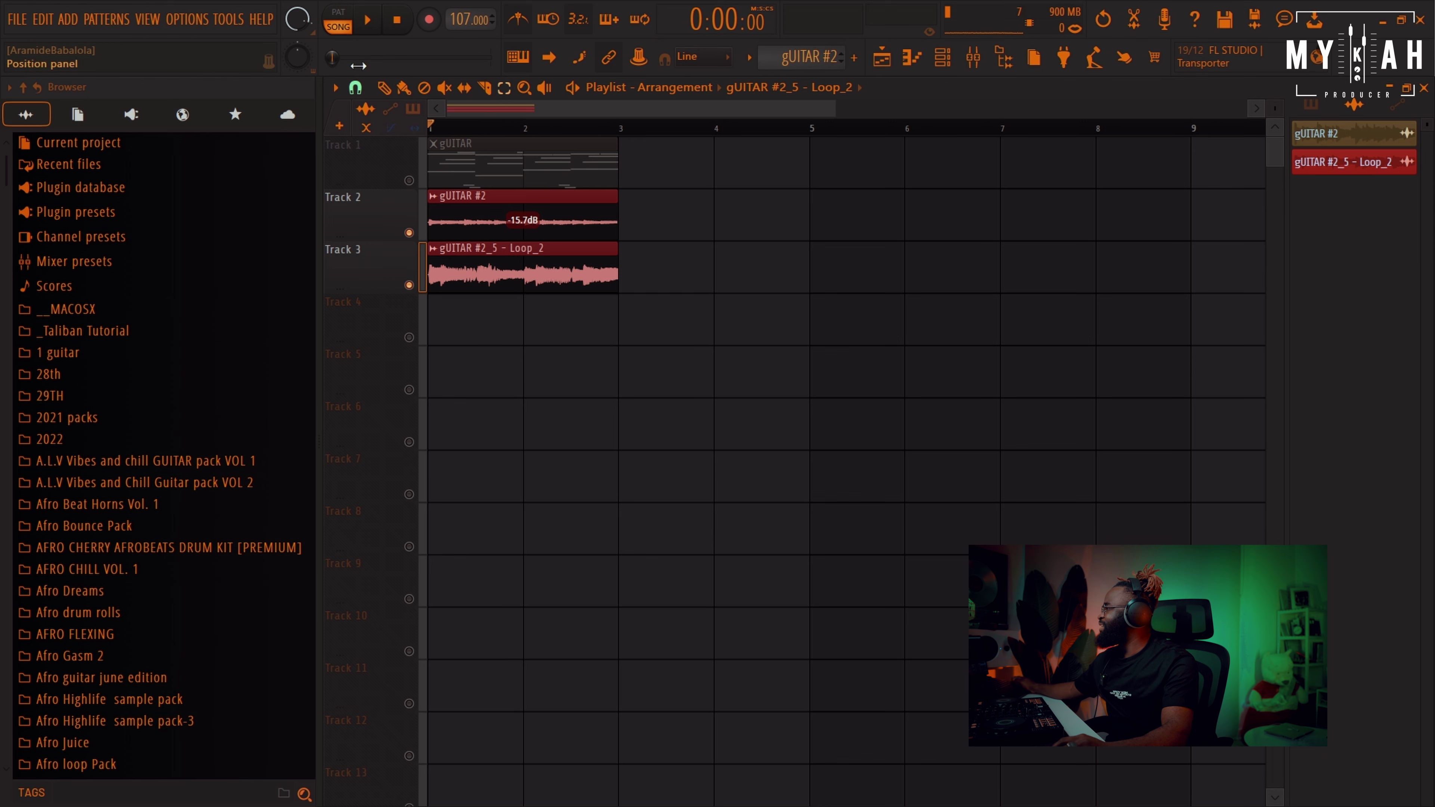
{"action": "key", "text": "ctrl+b"}
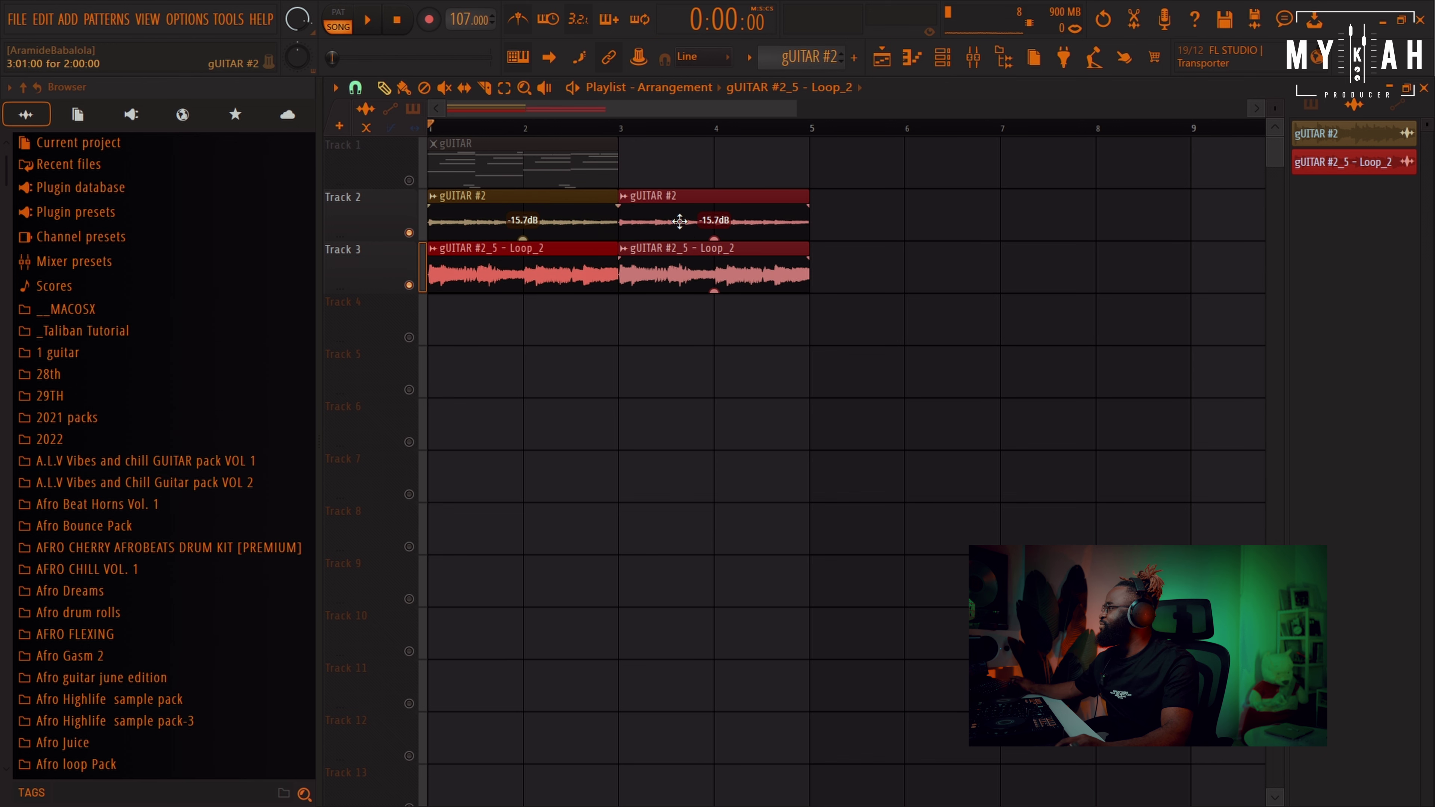
Add the 91V_JVR_85_vocal_hook_resampled_woe_F#m sample from the sample library at bar 1 of Track 4.
{"action": "left_click_drag", "start_coordinate": [791, 103], "coordinate": [655, 126]}
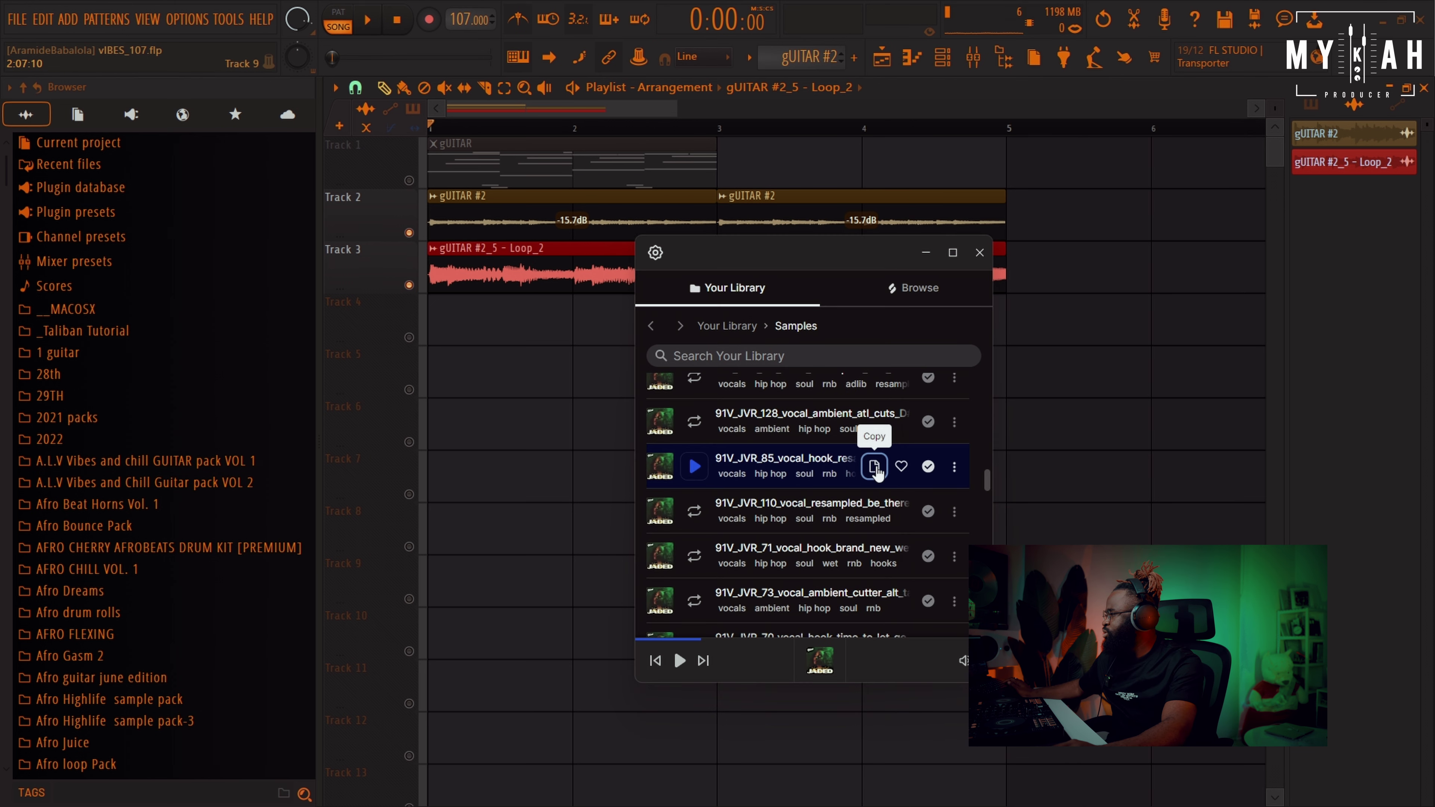
{"action": "left_click_drag", "start_coordinate": [876, 468], "coordinate": [435, 338]}
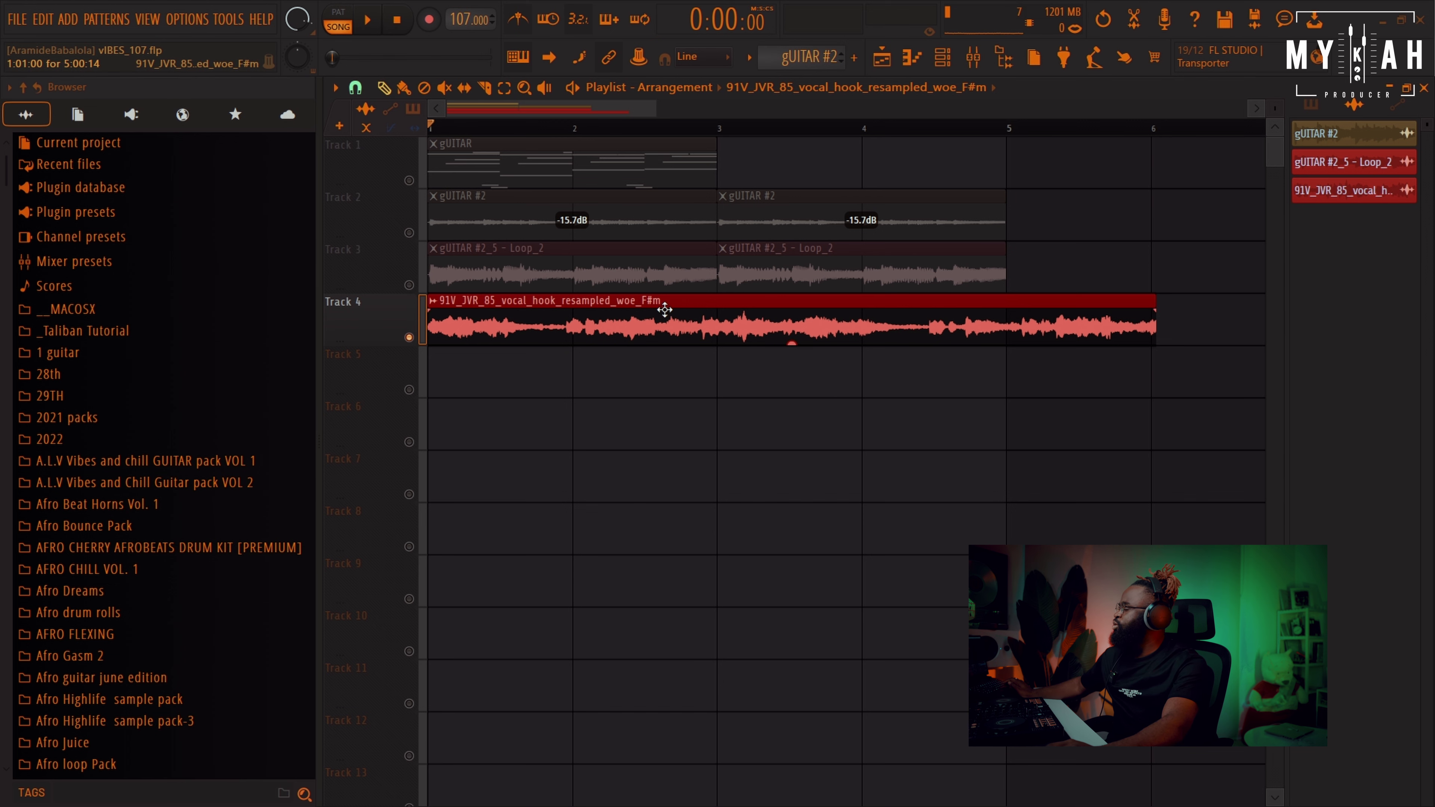
Open the vocal hook clip's channel settings and lower its time-stretching pitch slightly in Auto mode.
{"action": "double_click", "coordinate": [809, 319]}
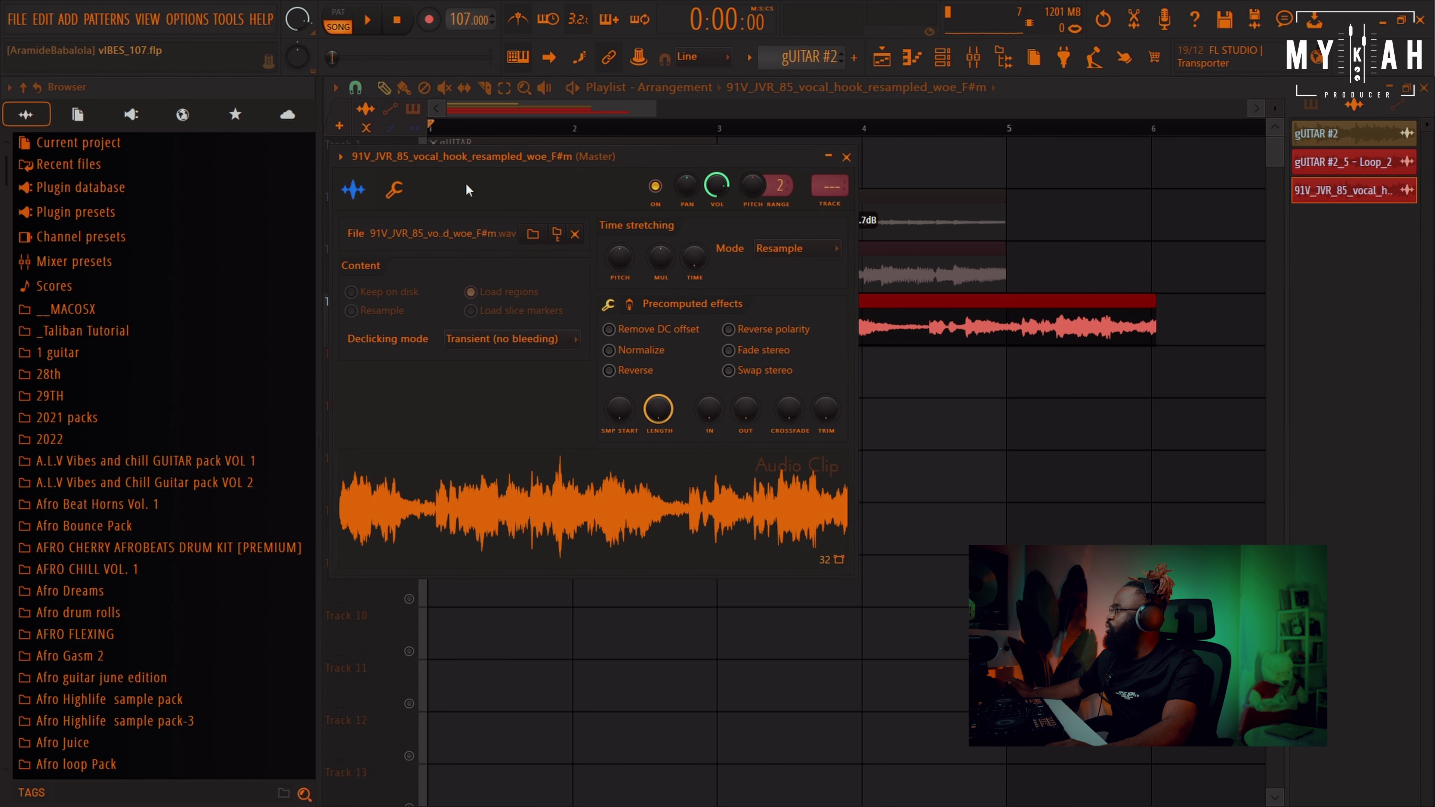
{"action": "left_click_drag", "start_coordinate": [649, 162], "coordinate": [780, 179]}
{"action": "left_click", "coordinate": [530, 211]}
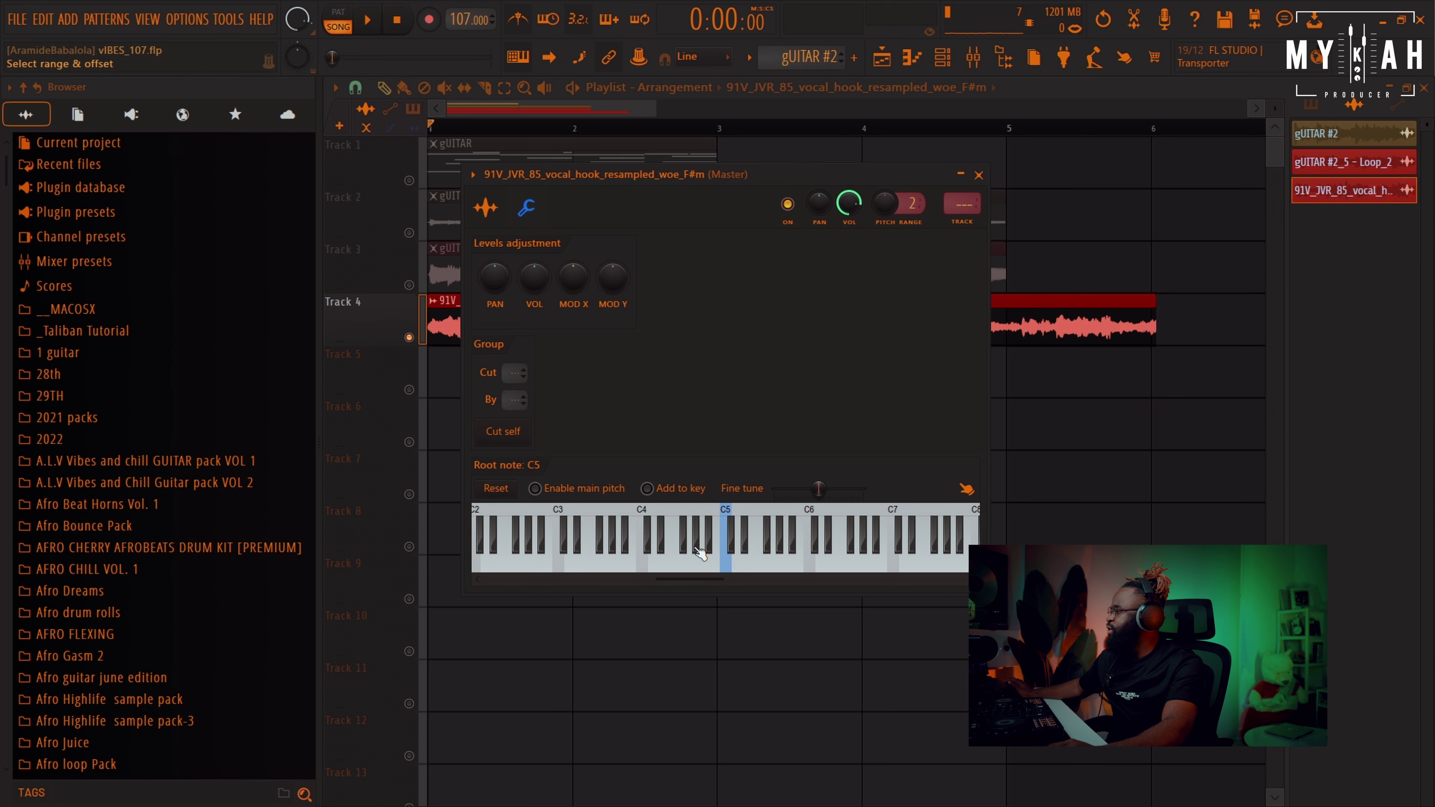
{"action": "left_click_drag", "start_coordinate": [789, 176], "coordinate": [841, 226]}
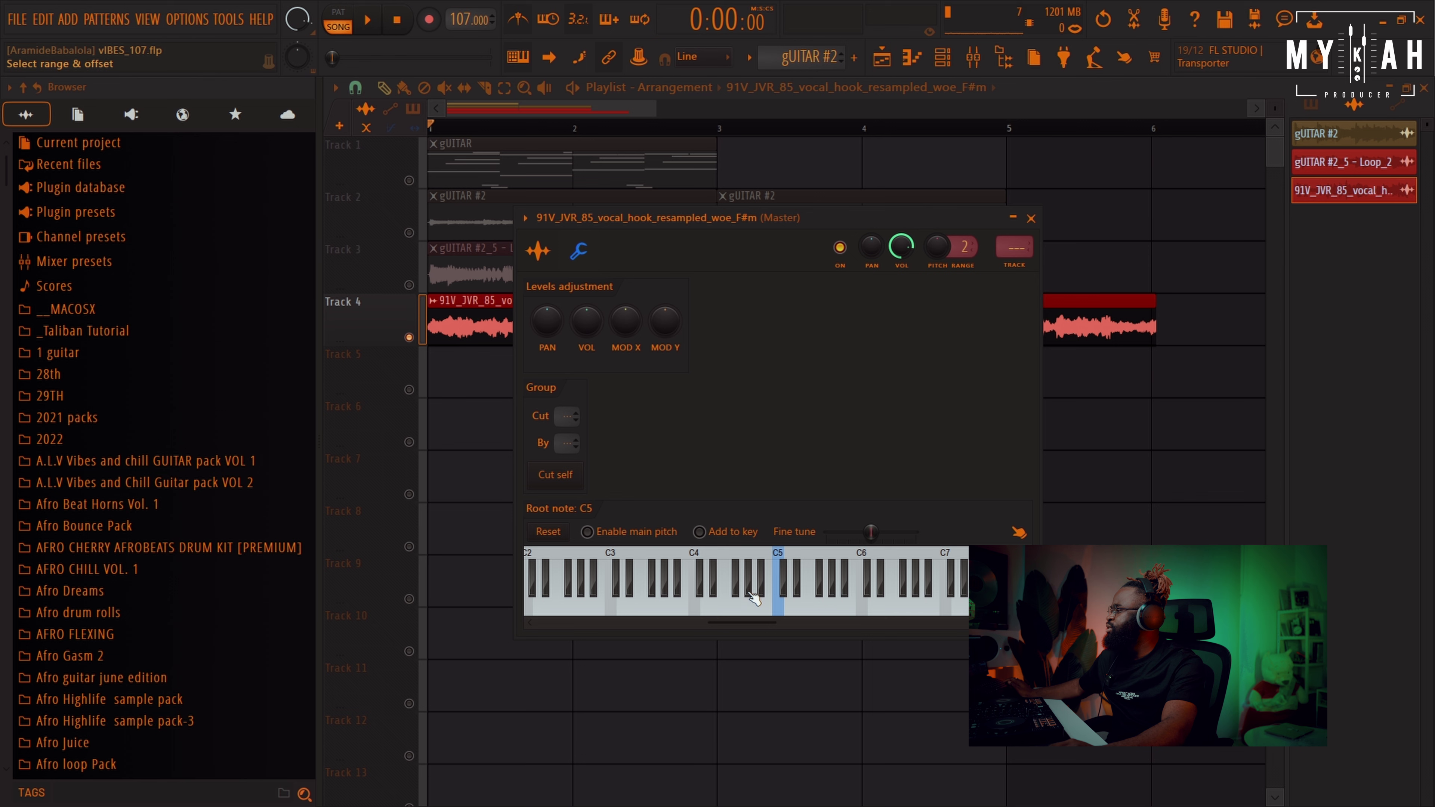
{"action": "left_click", "coordinate": [535, 252]}
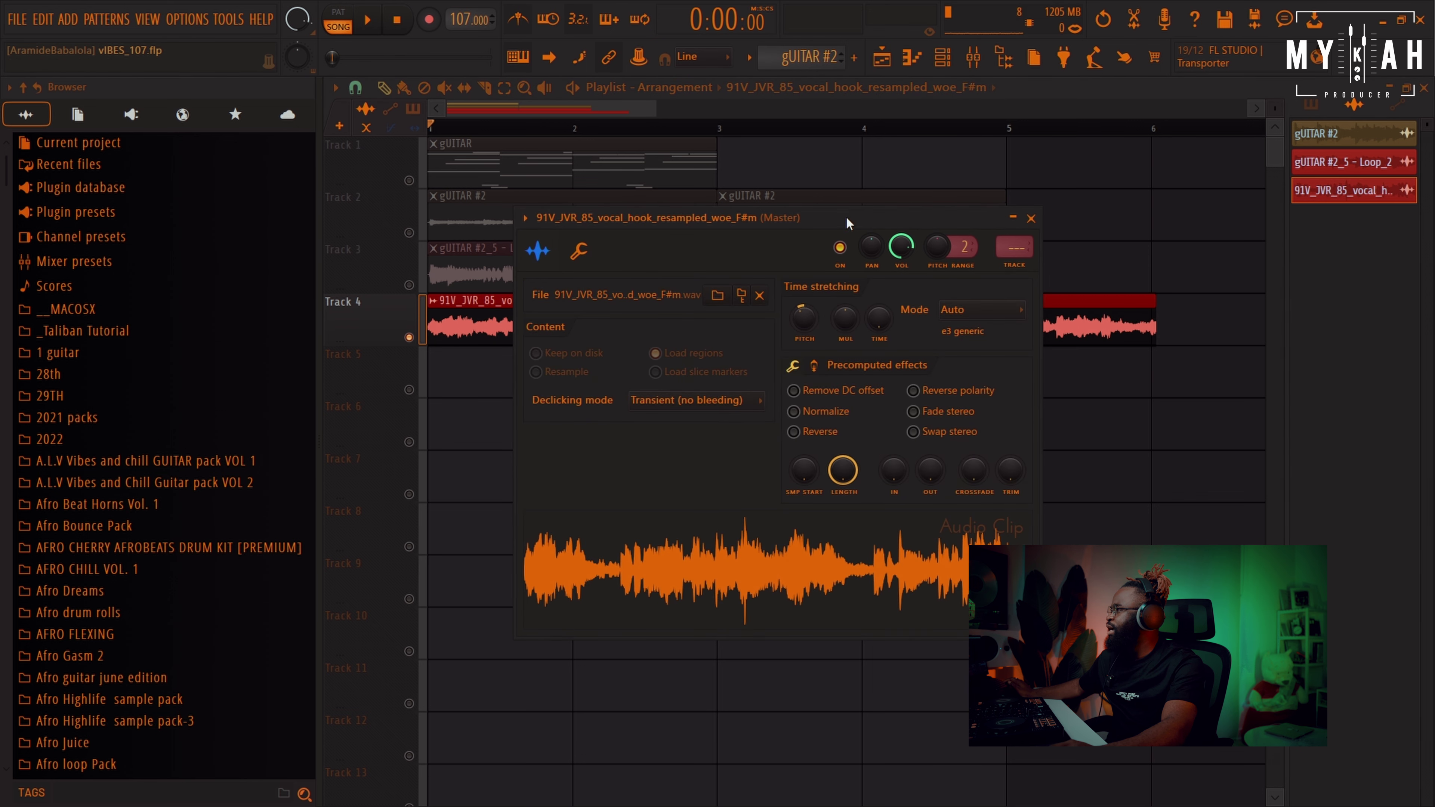
Adjust the vocal hook's time stretching so its Track 4 clip spans four bars, ending at bar 5.
{"action": "left_click_drag", "start_coordinate": [848, 224], "coordinate": [843, 390]}
{"action": "left_click", "coordinate": [965, 478]}
{"action": "left_click", "coordinate": [963, 524]}
{"action": "mouse_move", "coordinate": [882, 480]}
{"action": "left_mouse_down"}
{"action": "mouse_move", "coordinate": [881, 458]}
{"action": "mouse_move", "coordinate": [874, 502]}
{"action": "left_mouse_up"}
{"action": "left_click", "coordinate": [1027, 385]}
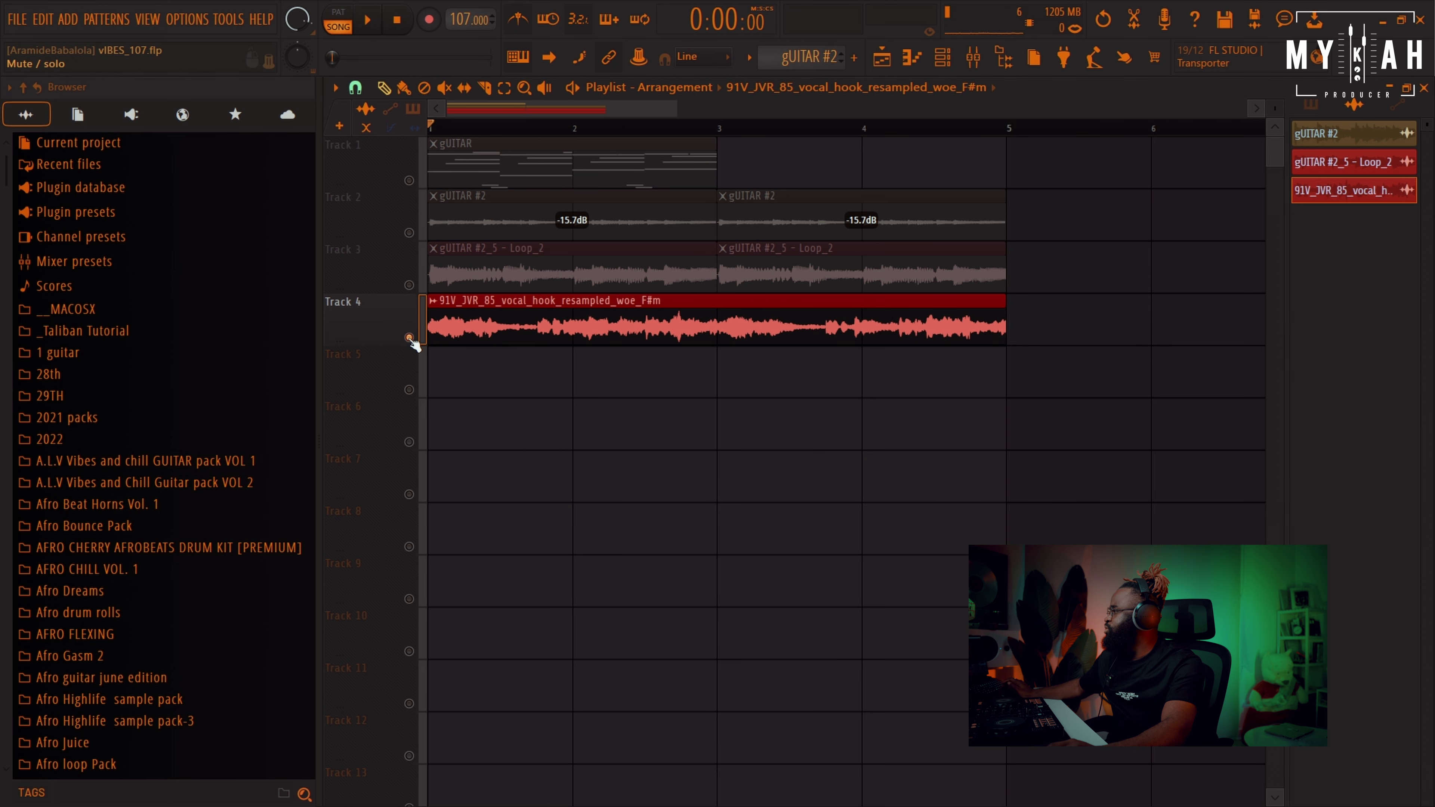
During playback, lower the Track 4 vocal clip's gain and set the Kontakt mixer track's volume to about -17.3 dB.
{"action": "key", "text": "space"}
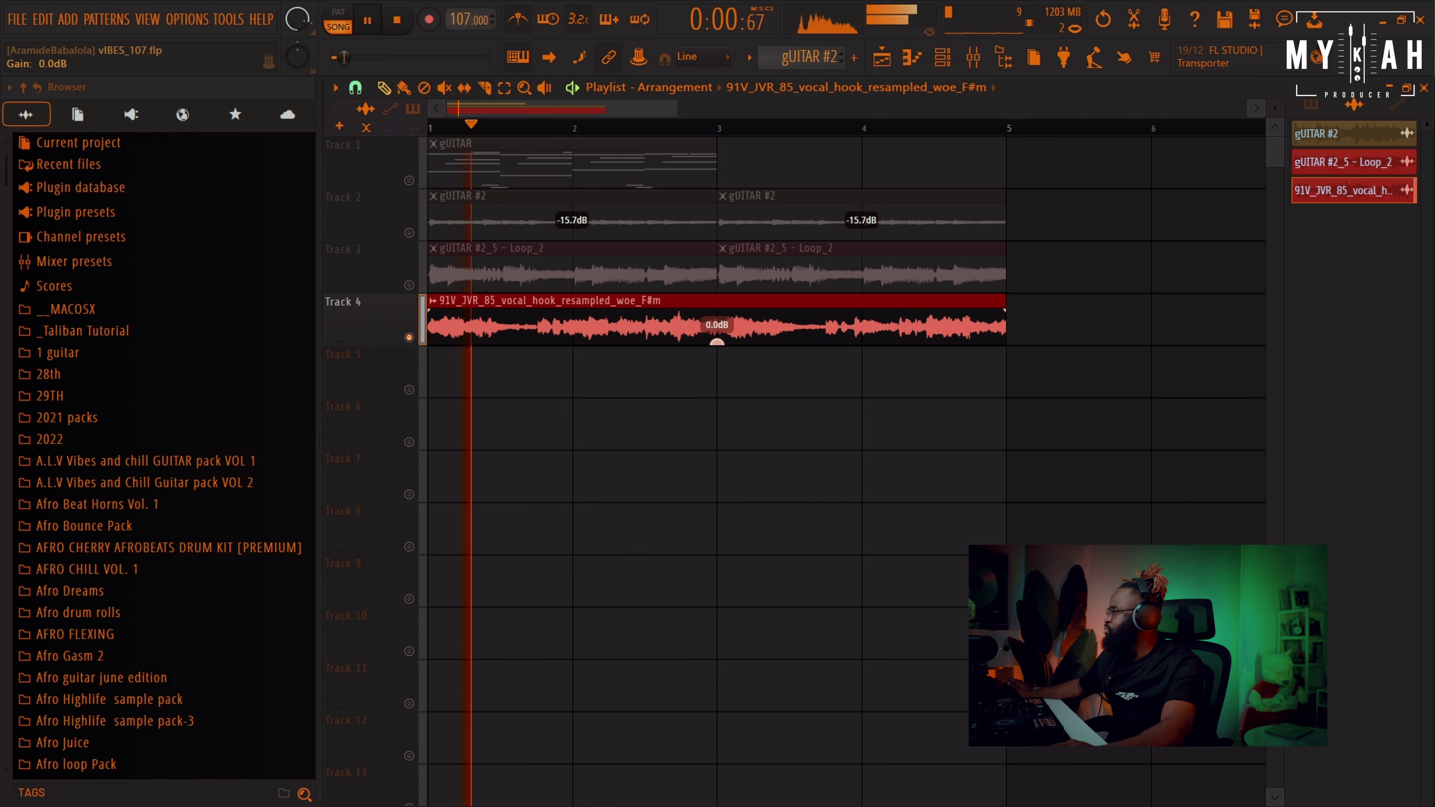
{"action": "left_click_drag", "start_coordinate": [711, 345], "coordinate": [715, 343]}
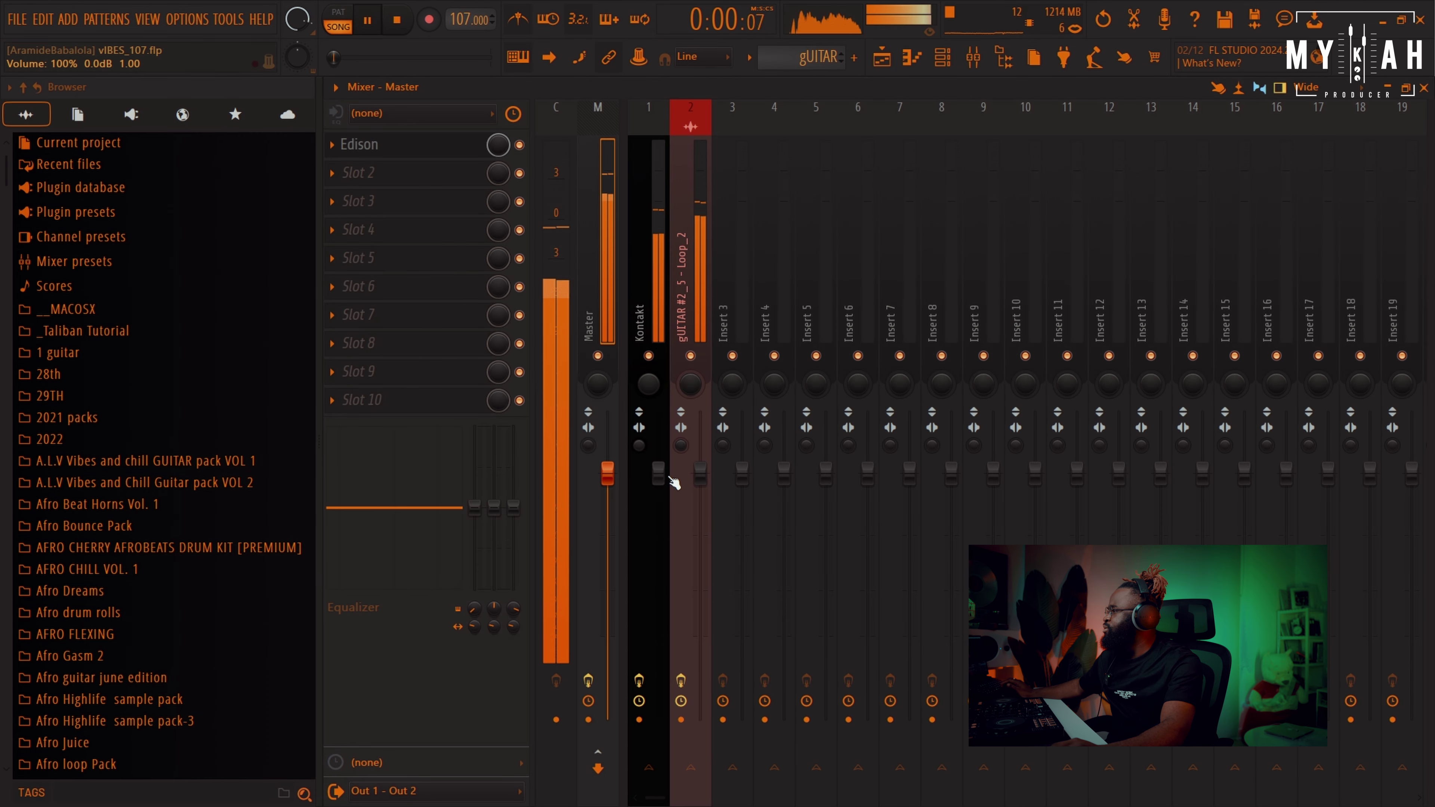
{"action": "left_click_drag", "start_coordinate": [659, 474], "coordinate": [658, 576]}
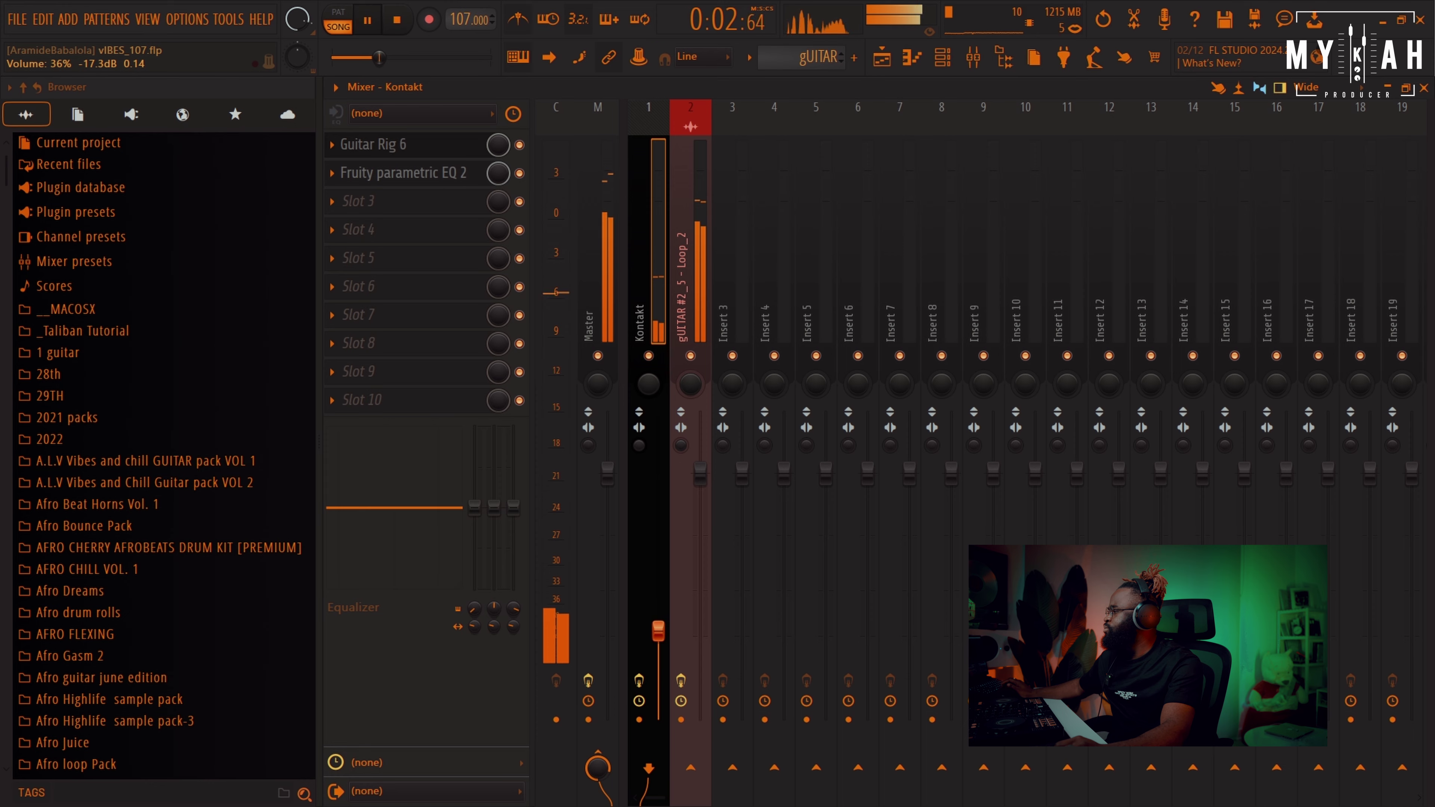
Place a second gUITAR pattern clip on Track 1, align its start with bar 3 and play the arrangement.
{"action": "left_click", "coordinate": [885, 58]}
{"action": "left_click", "coordinate": [674, 172]}
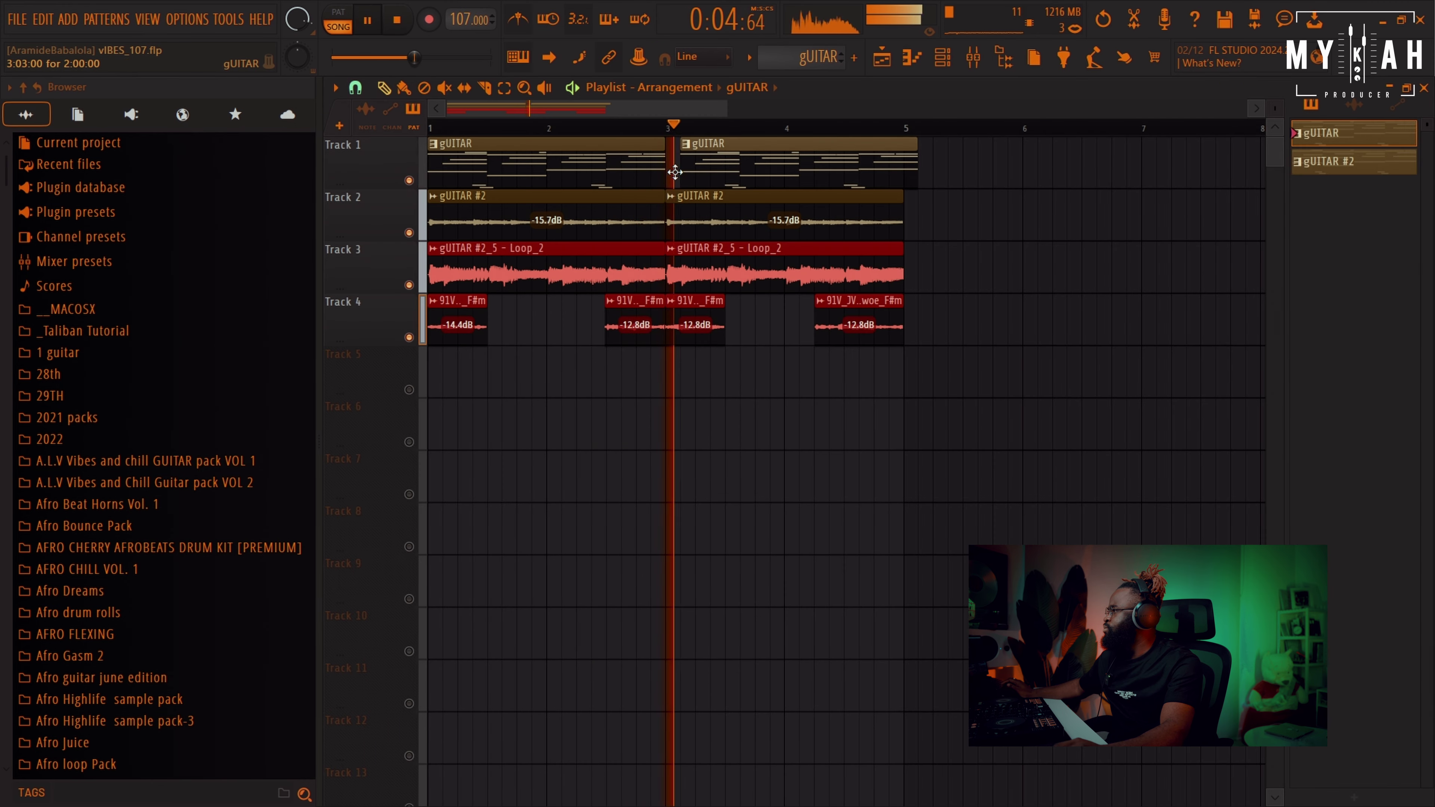
{"action": "key", "text": "space"}
{"action": "left_click_drag", "start_coordinate": [734, 171], "coordinate": [721, 170]}
{"action": "key", "text": "space"}
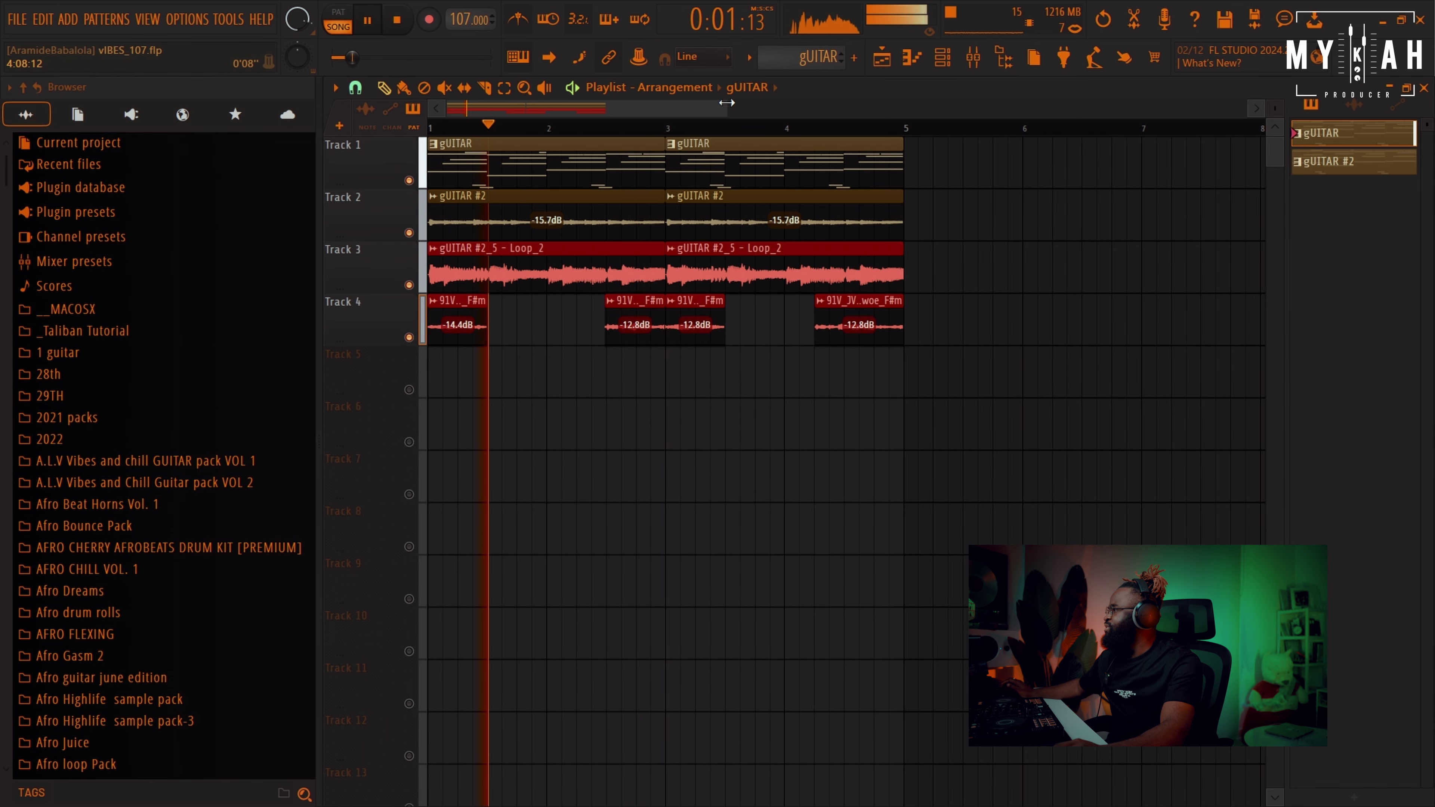
{"action": "scroll", "coordinate": [787, 112], "scroll_direction": "up", "scroll_amount": 3}
{"action": "key", "text": "space"}
Replace Edison in the Master track's first effect slot with Fruity Soft Clipper.
{"action": "left_click", "coordinate": [974, 59]}
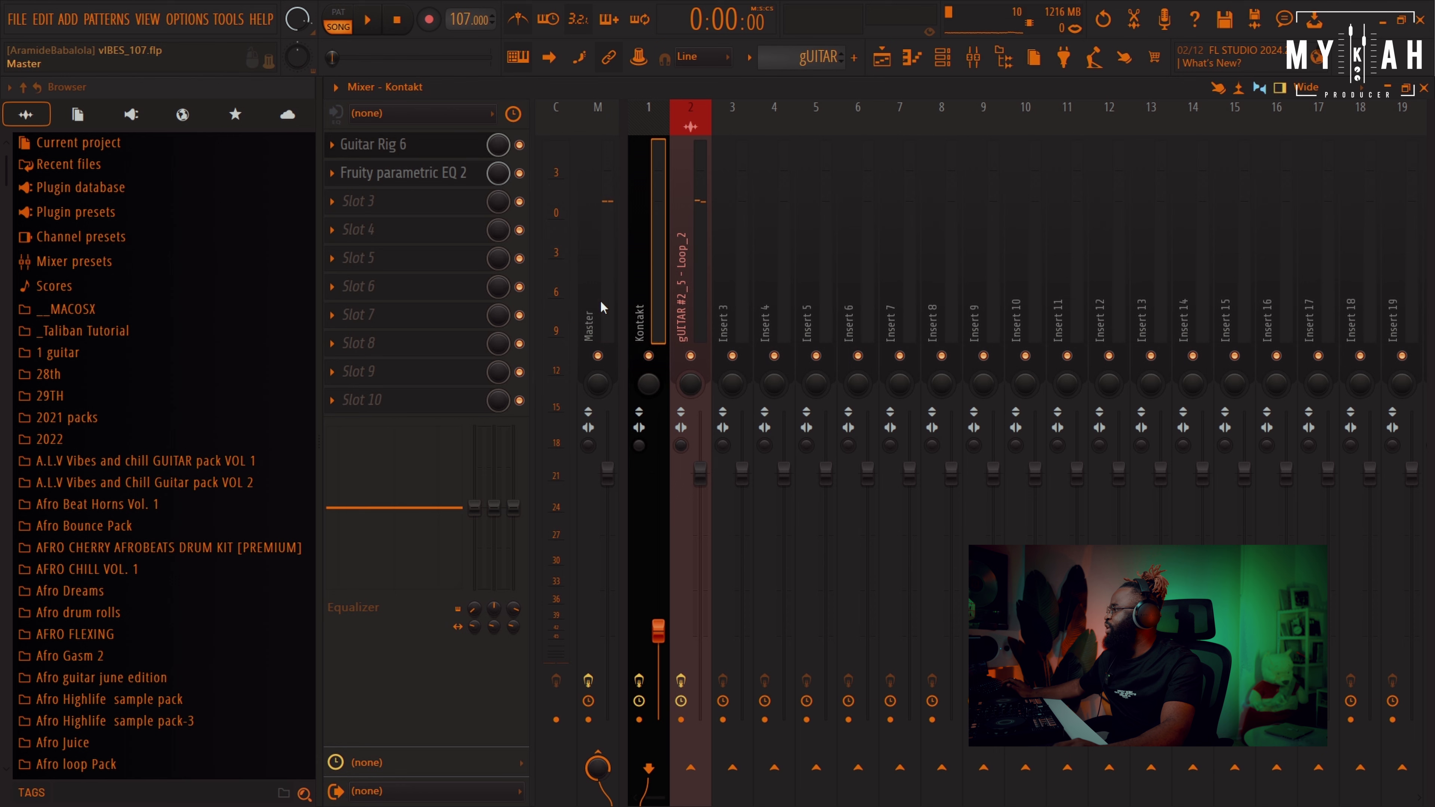
{"action": "left_click", "coordinate": [585, 308]}
{"action": "left_click", "coordinate": [345, 147]}
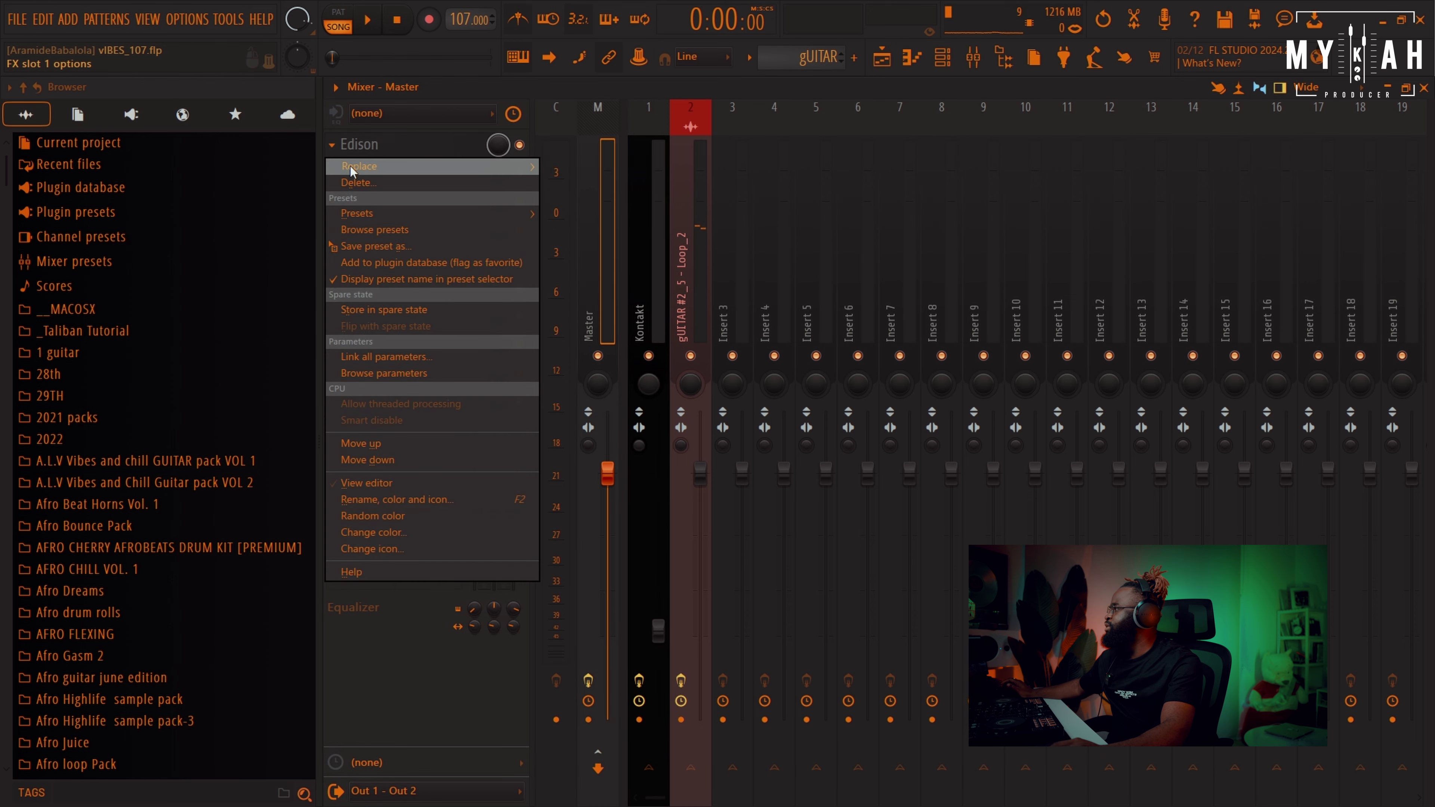
{"action": "mouse_move", "coordinate": [362, 165]}
{"action": "left_click", "coordinate": [965, 574]}
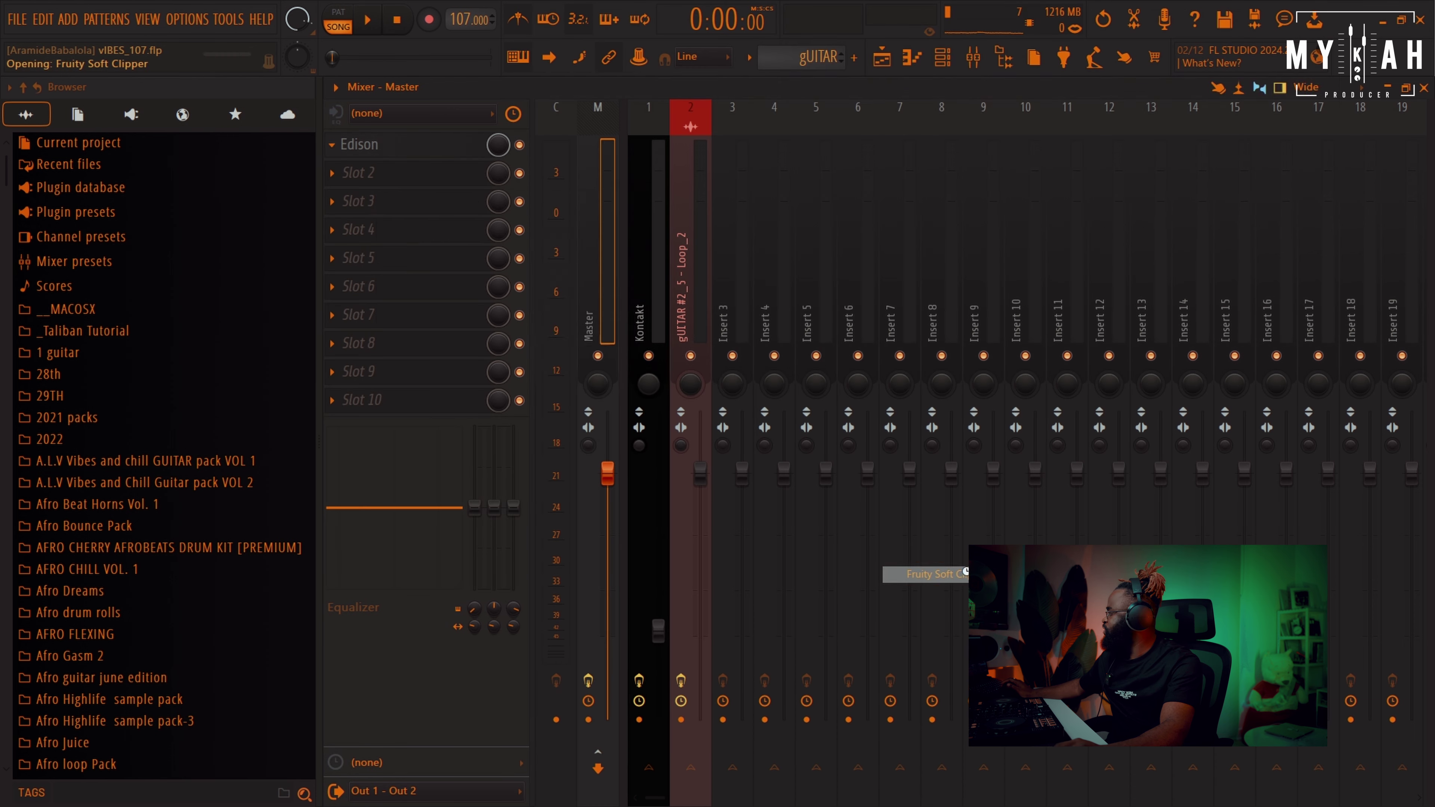
Play back the arrangement through the soft clipper and view all four tracks in the playlist.
{"action": "key", "text": "space"}
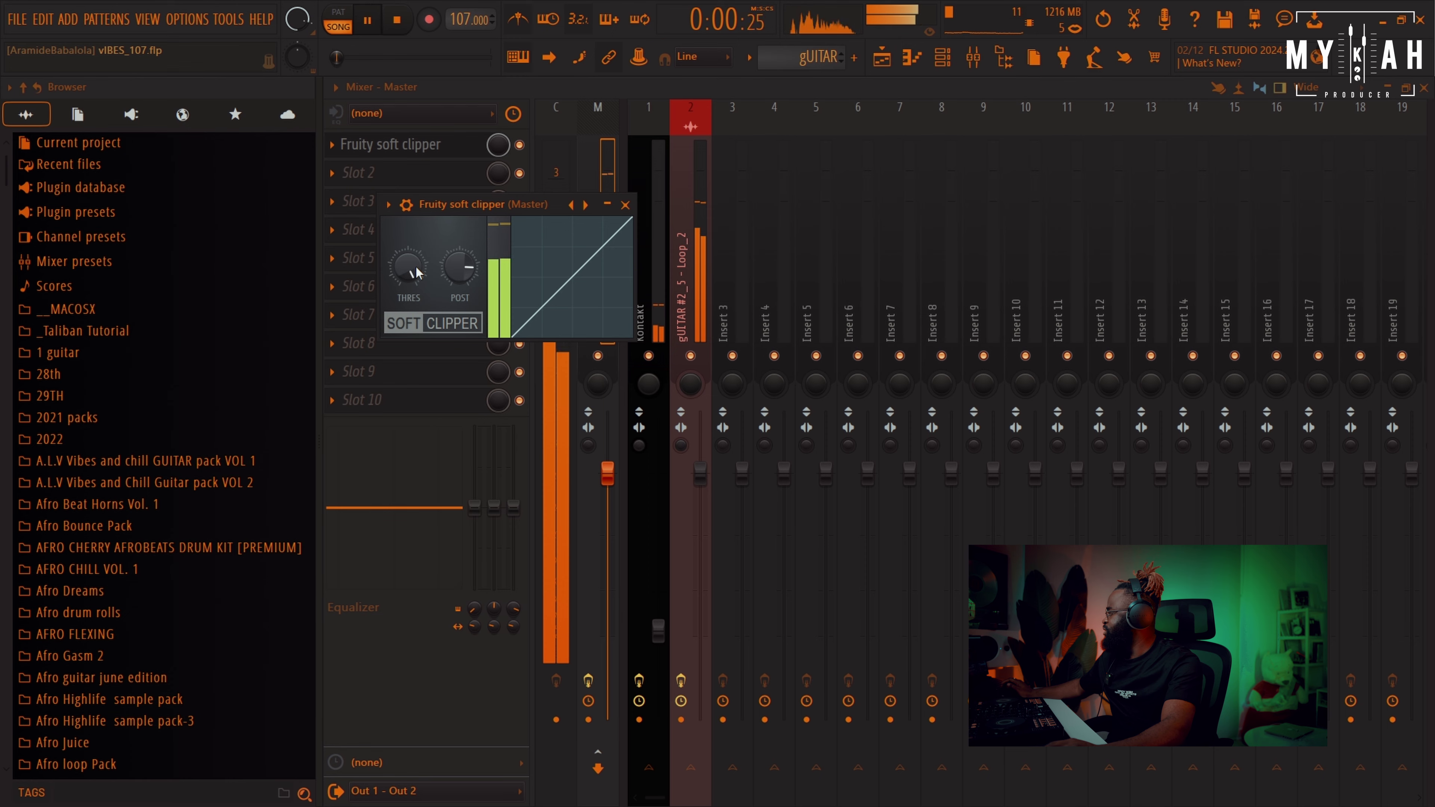
{"action": "left_click", "coordinate": [902, 60]}
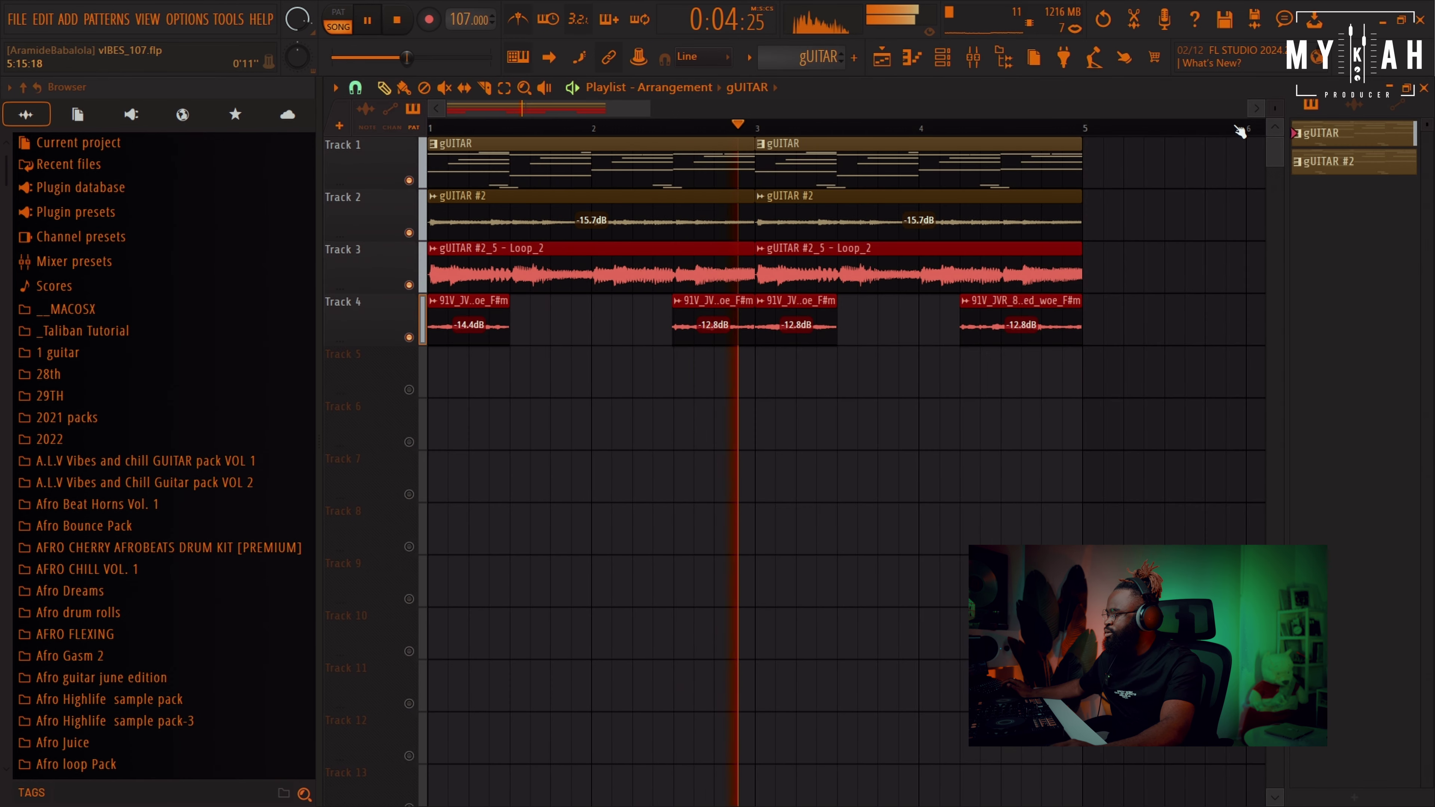
{"action": "scroll", "coordinate": [415, 145], "scroll_direction": "down", "scroll_amount": 3}
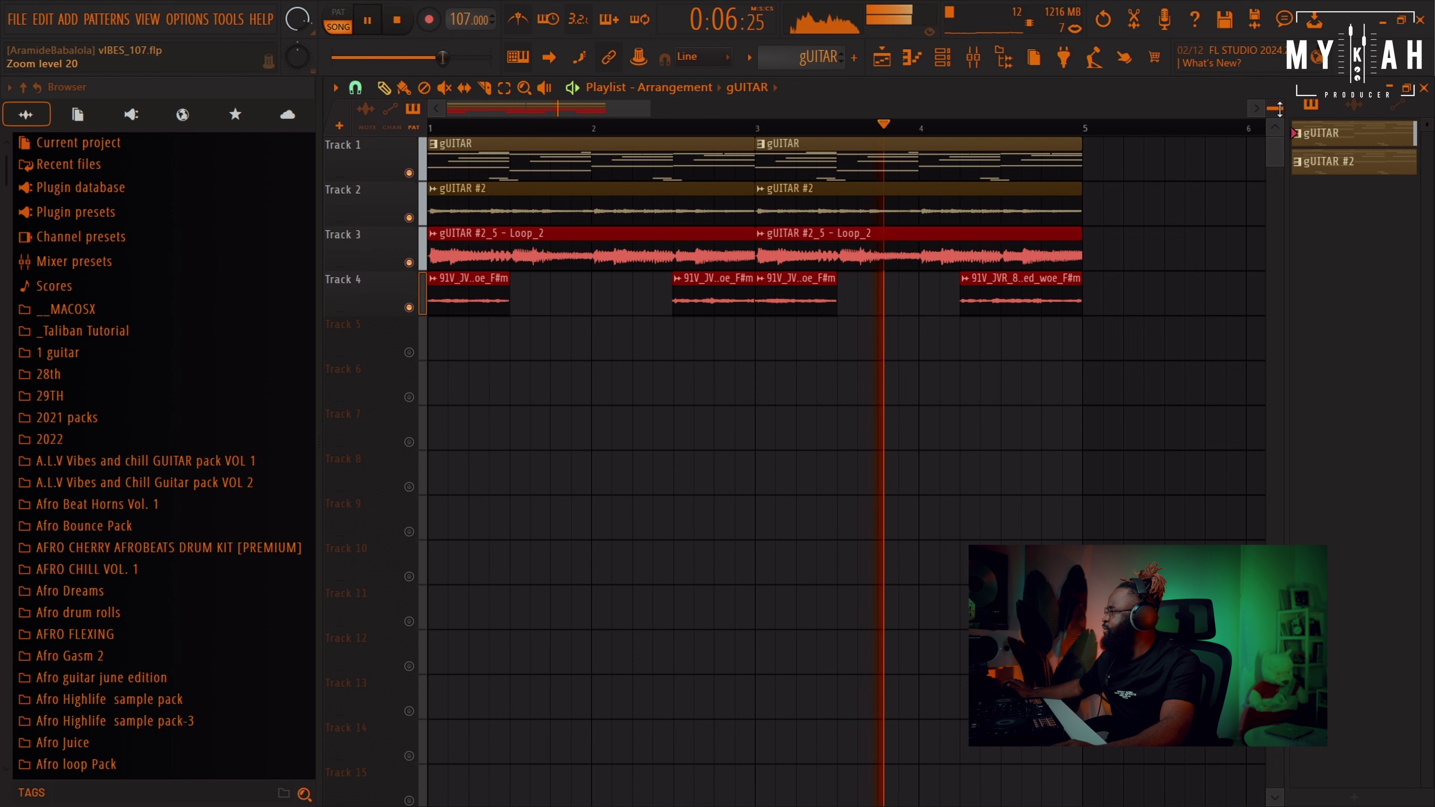
Fill Track 5 from bar 1 to bar 5 with one-bar clips of the USSP_pianoPercLoop_Xtra sample.
{"action": "key", "text": "space"}
{"action": "left_click", "coordinate": [356, 89]}
{"action": "left_click", "coordinate": [372, 351]}
{"action": "scroll", "coordinate": [164, 542], "scroll_direction": "down", "scroll_amount": 20}
{"action": "scroll", "coordinate": [172, 548], "scroll_direction": "down", "scroll_amount": 10}
{"action": "left_click", "coordinate": [176, 545]}
{"action": "key", "text": "space"}
{"action": "left_click_drag", "start_coordinate": [141, 547], "coordinate": [421, 353]}
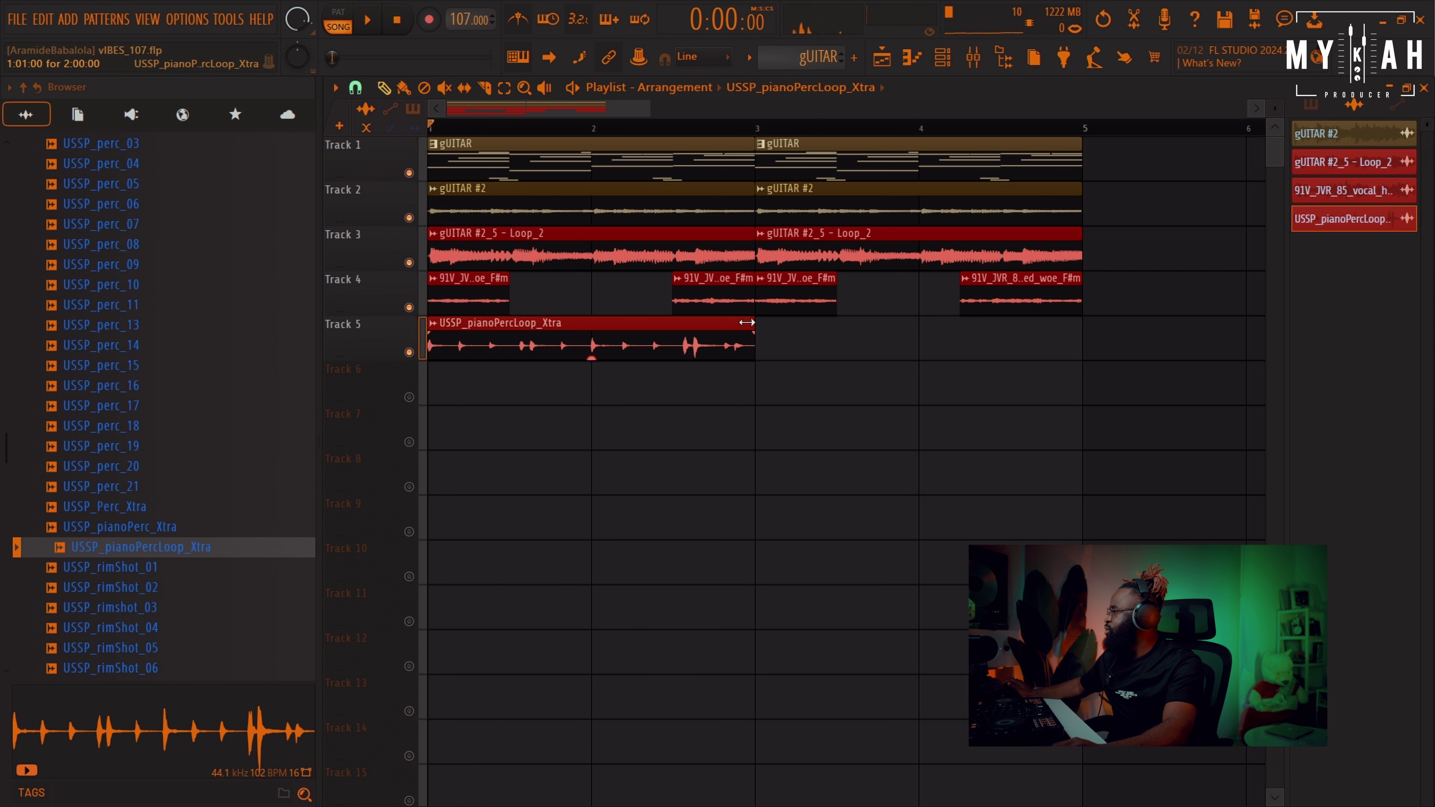
{"action": "left_click_drag", "start_coordinate": [753, 340], "coordinate": [600, 343]}
{"action": "left_click_drag", "start_coordinate": [609, 353], "coordinate": [936, 346]}
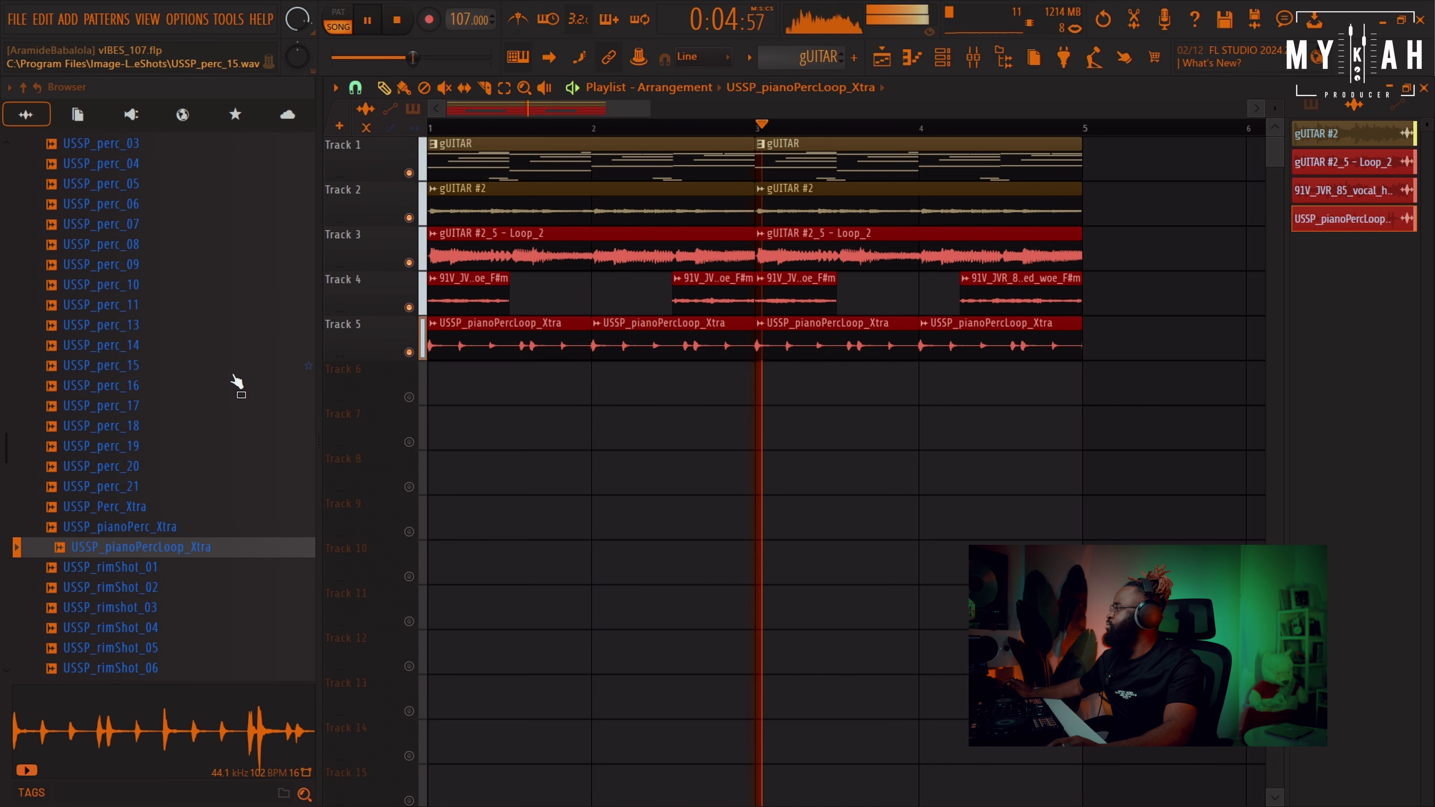
Audition the USSP rim shot samples 11, 10, 09 and 08 in the browser during playback and choose USSP_rimShot_08.
{"action": "scroll", "coordinate": [136, 542], "scroll_direction": "down", "scroll_amount": 6}
{"action": "left_click", "coordinate": [142, 390]}
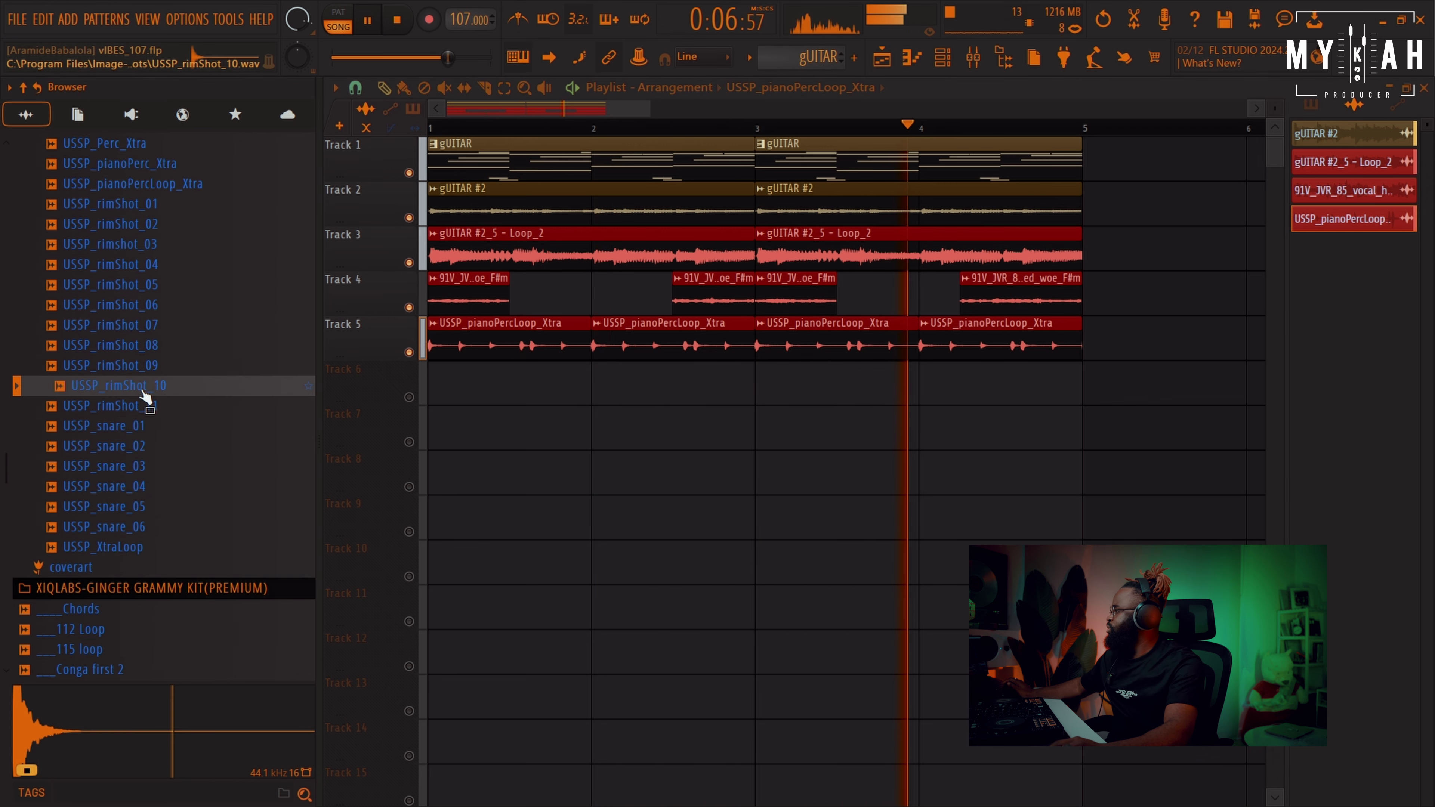
{"action": "left_click", "coordinate": [142, 408]}
{"action": "left_click", "coordinate": [141, 388]}
{"action": "left_click", "coordinate": [139, 370]}
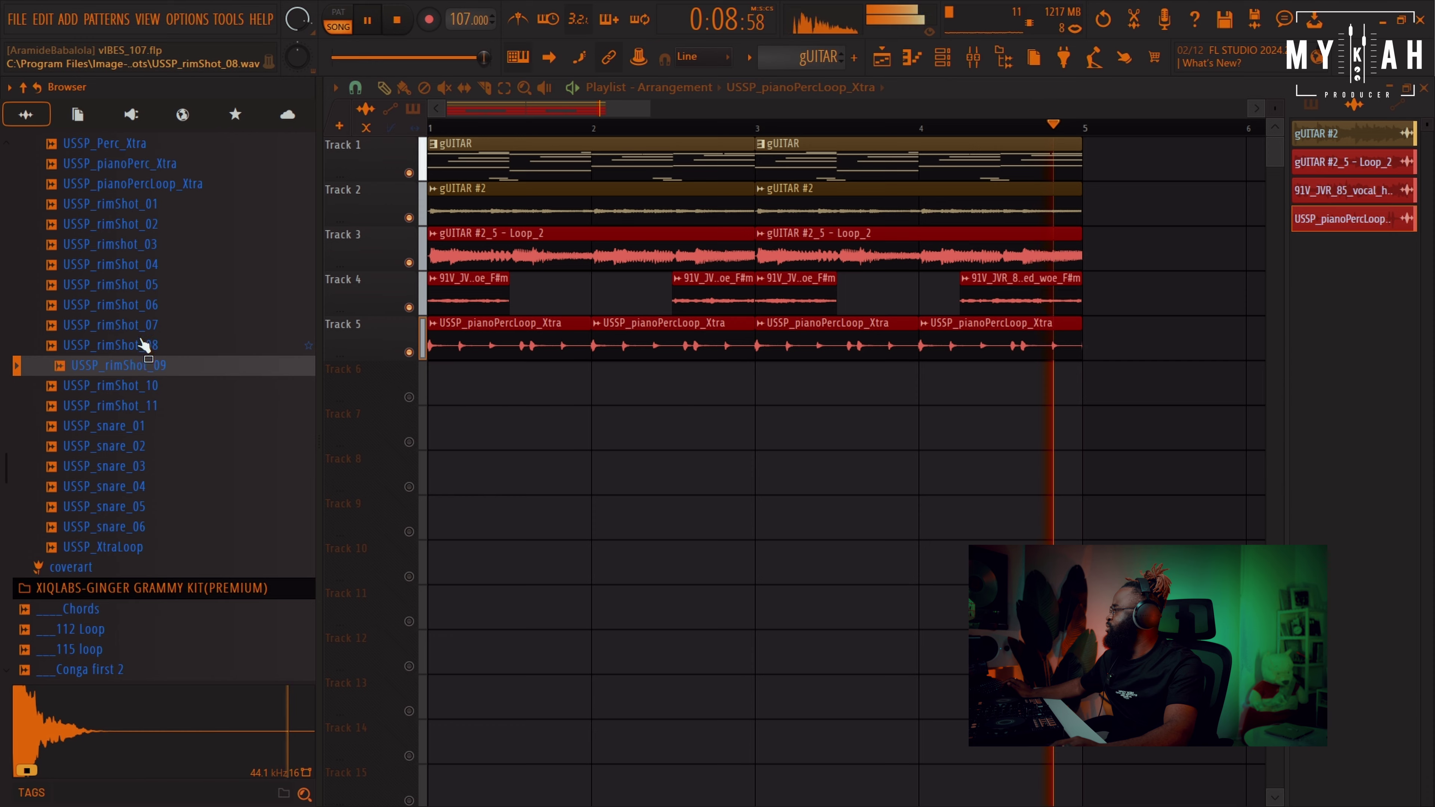
{"action": "left_click", "coordinate": [143, 346]}
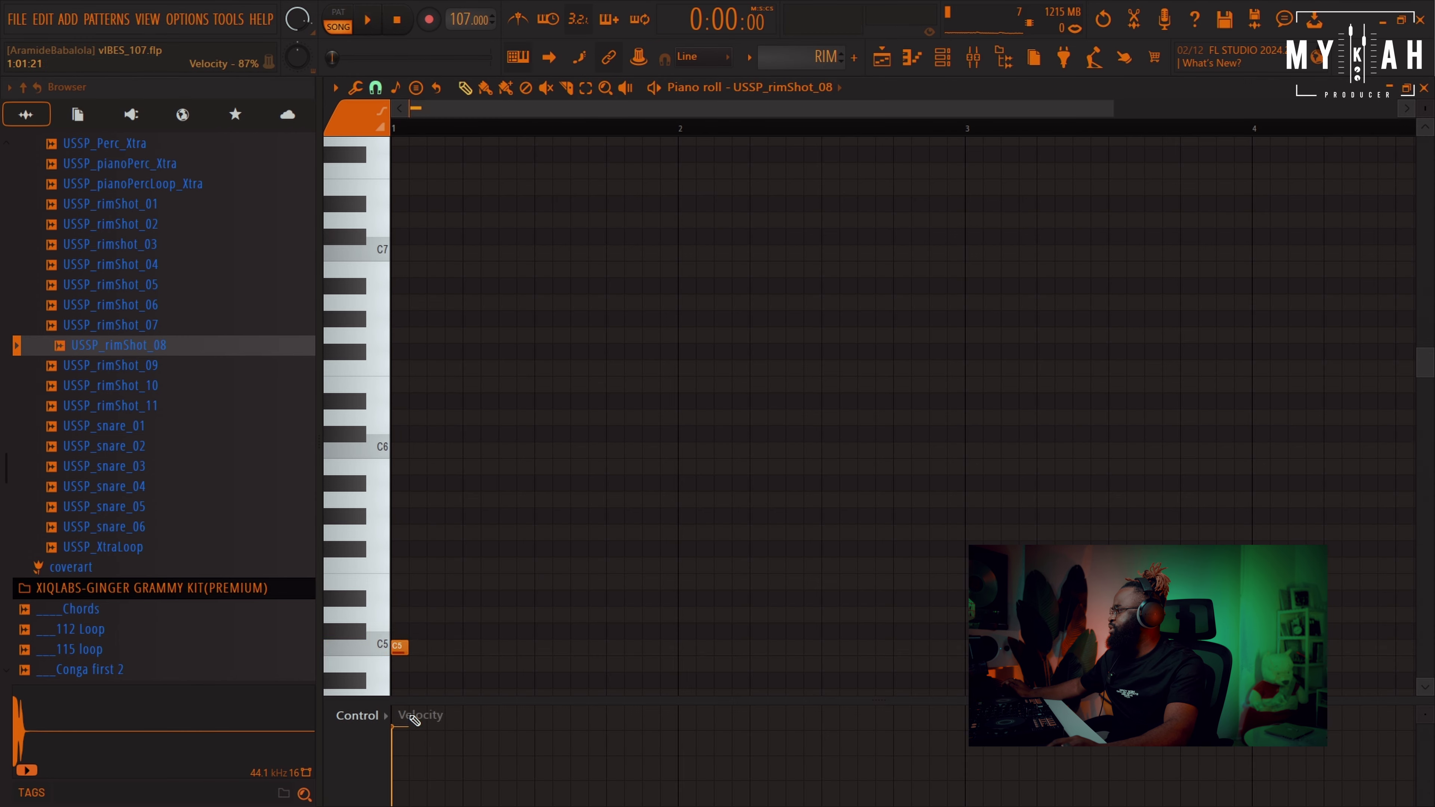
Add C5 rim shot notes on sixteenth steps 4, 7, 11 and 14 of bar 1 in the RIM pattern.
{"action": "key", "text": "space"}
{"action": "key", "text": "space"}
{"action": "key", "text": "space"}
{"action": "left_click", "coordinate": [453, 647]}
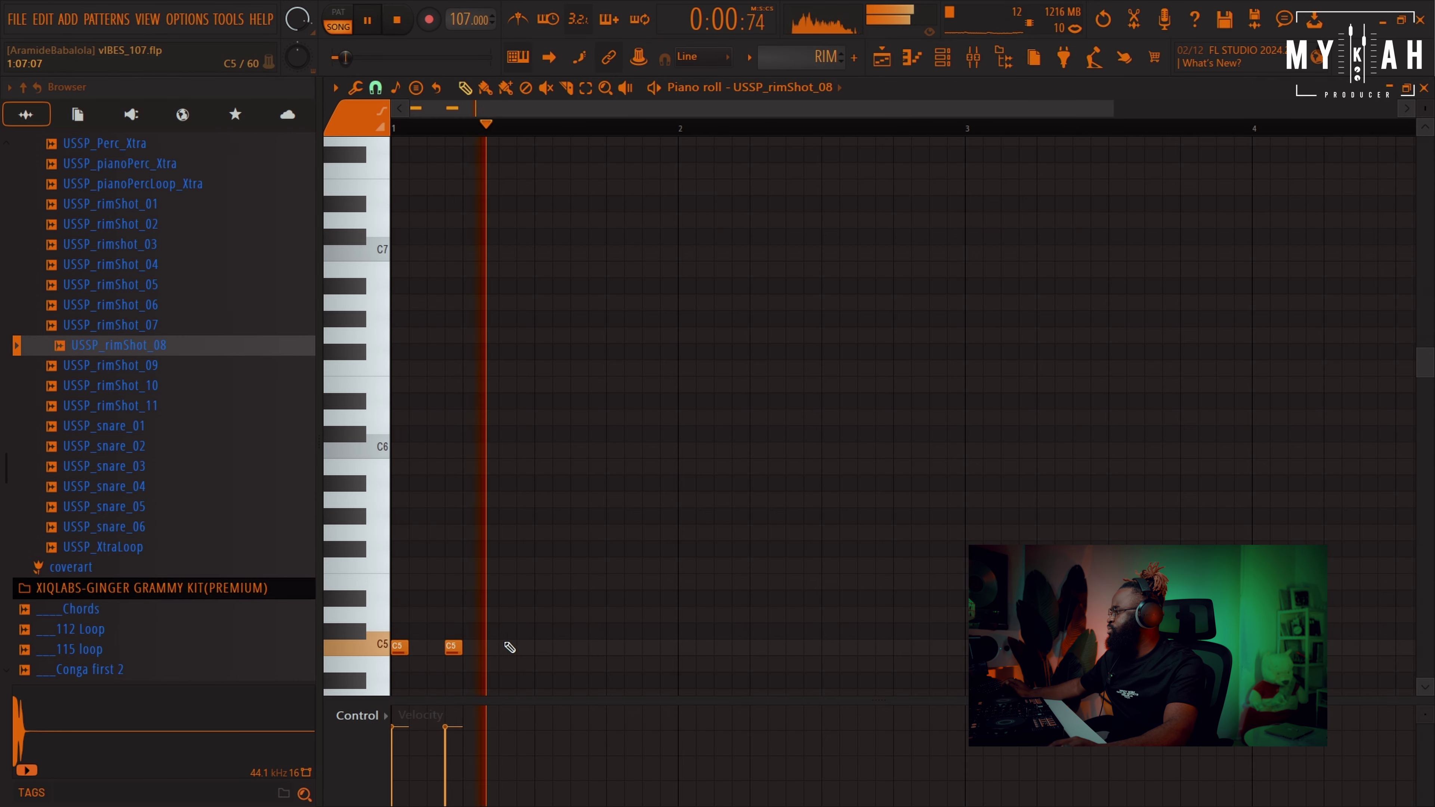
{"action": "left_click", "coordinate": [507, 648]}
{"action": "left_click", "coordinate": [578, 647]}
{"action": "left_click", "coordinate": [631, 647]}
{"action": "key", "text": "space"}
Repeat the RIM pattern clip on Track 6 in bars 2, 3 and 4.
{"action": "left_click", "coordinate": [882, 57]}
{"action": "left_click", "coordinate": [605, 392]}
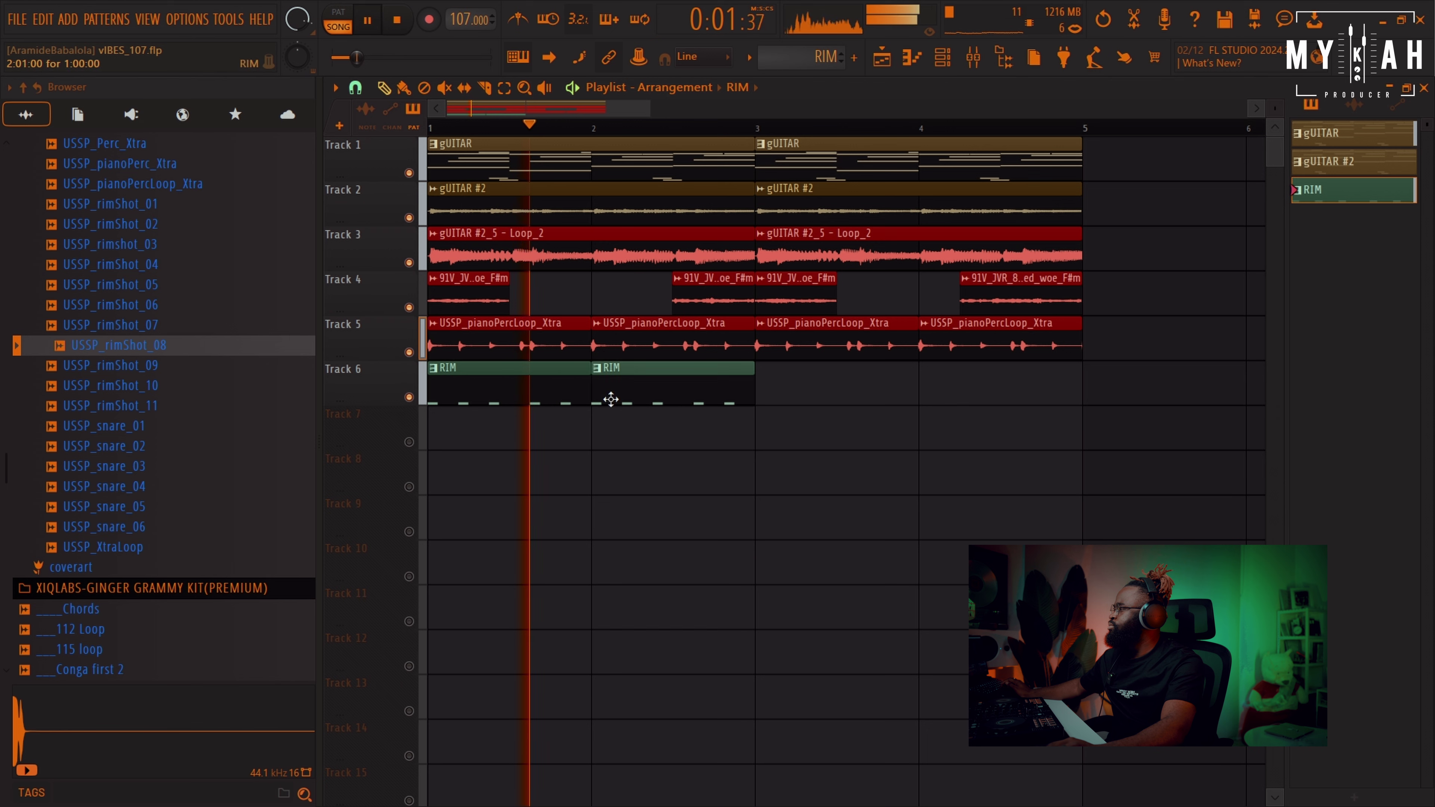
{"action": "left_click", "coordinate": [794, 391]}
{"action": "left_click", "coordinate": [960, 393]}
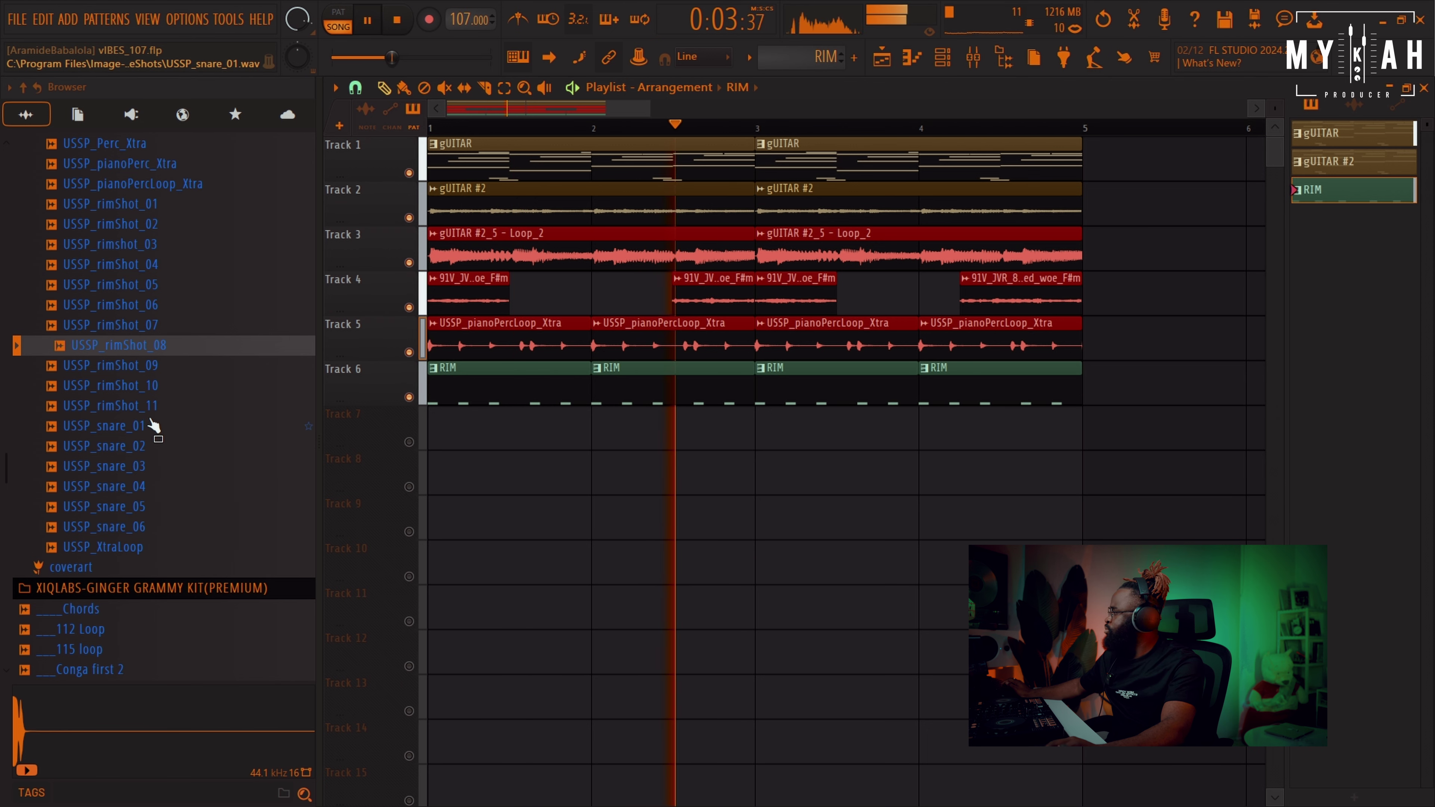
Program the KICK pattern with USSP_kick_01 notes at C5 on all four beats of bar 1.
{"action": "scroll", "coordinate": [179, 481], "scroll_direction": "up", "scroll_amount": 15}
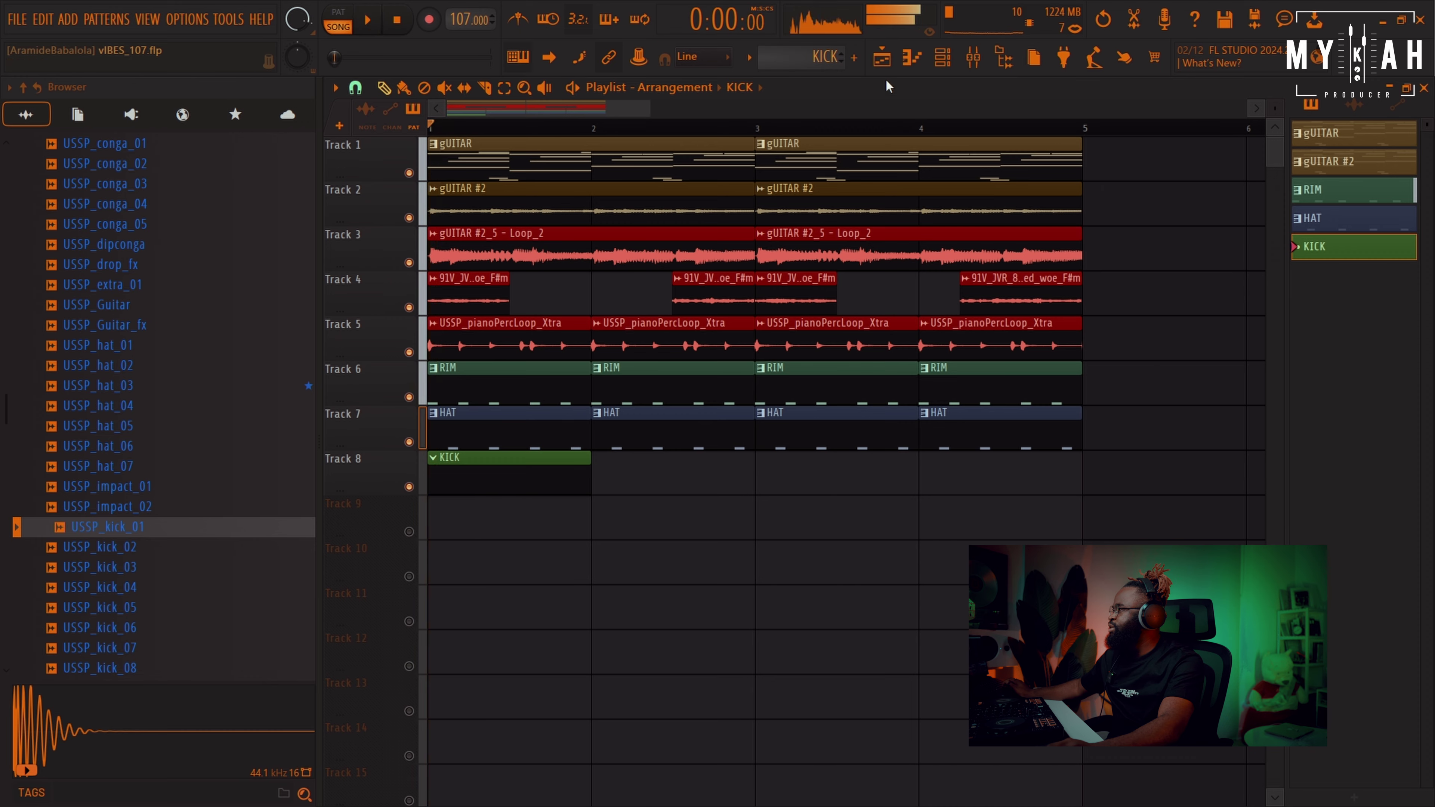
{"action": "key", "text": "F7"}
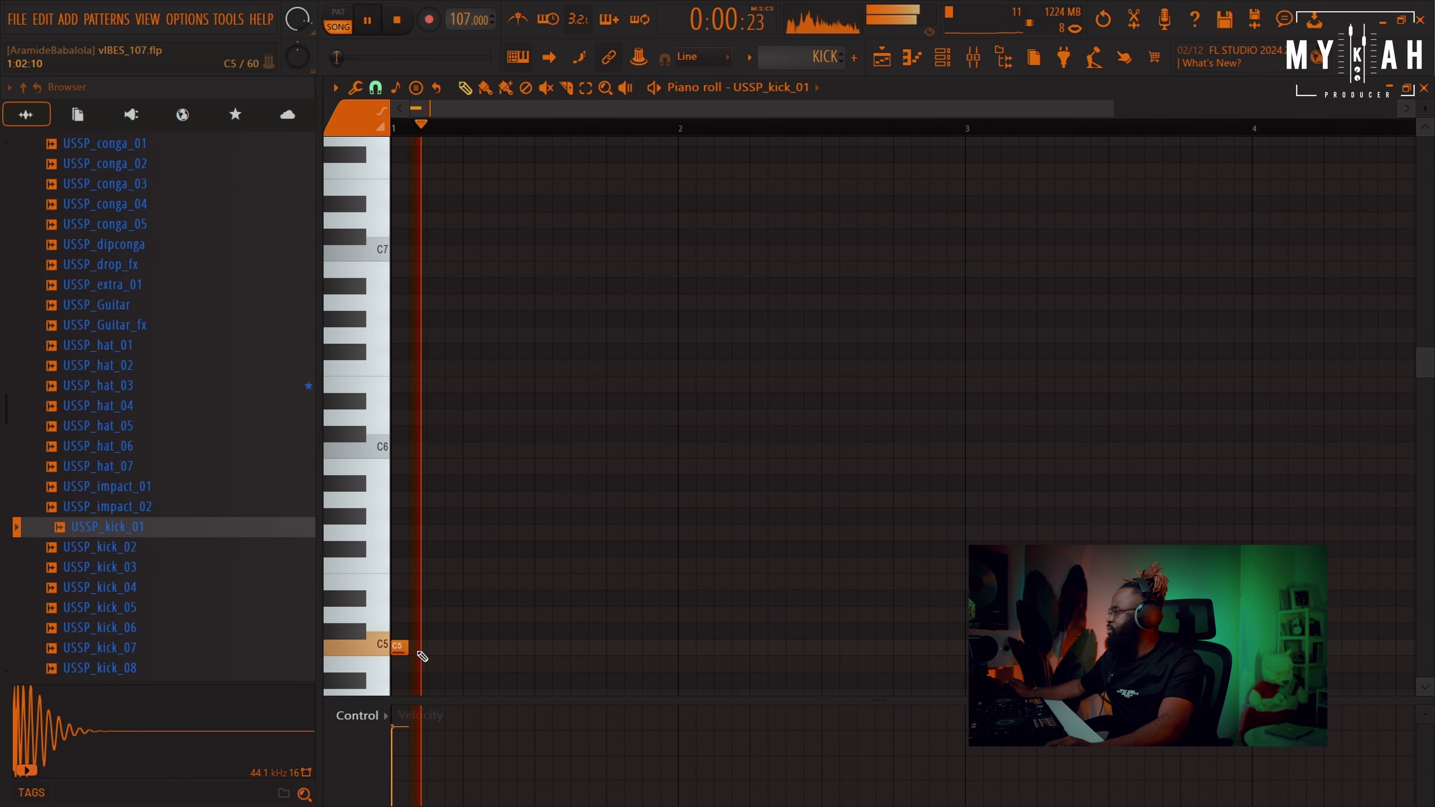
{"action": "left_click", "coordinate": [544, 650]}
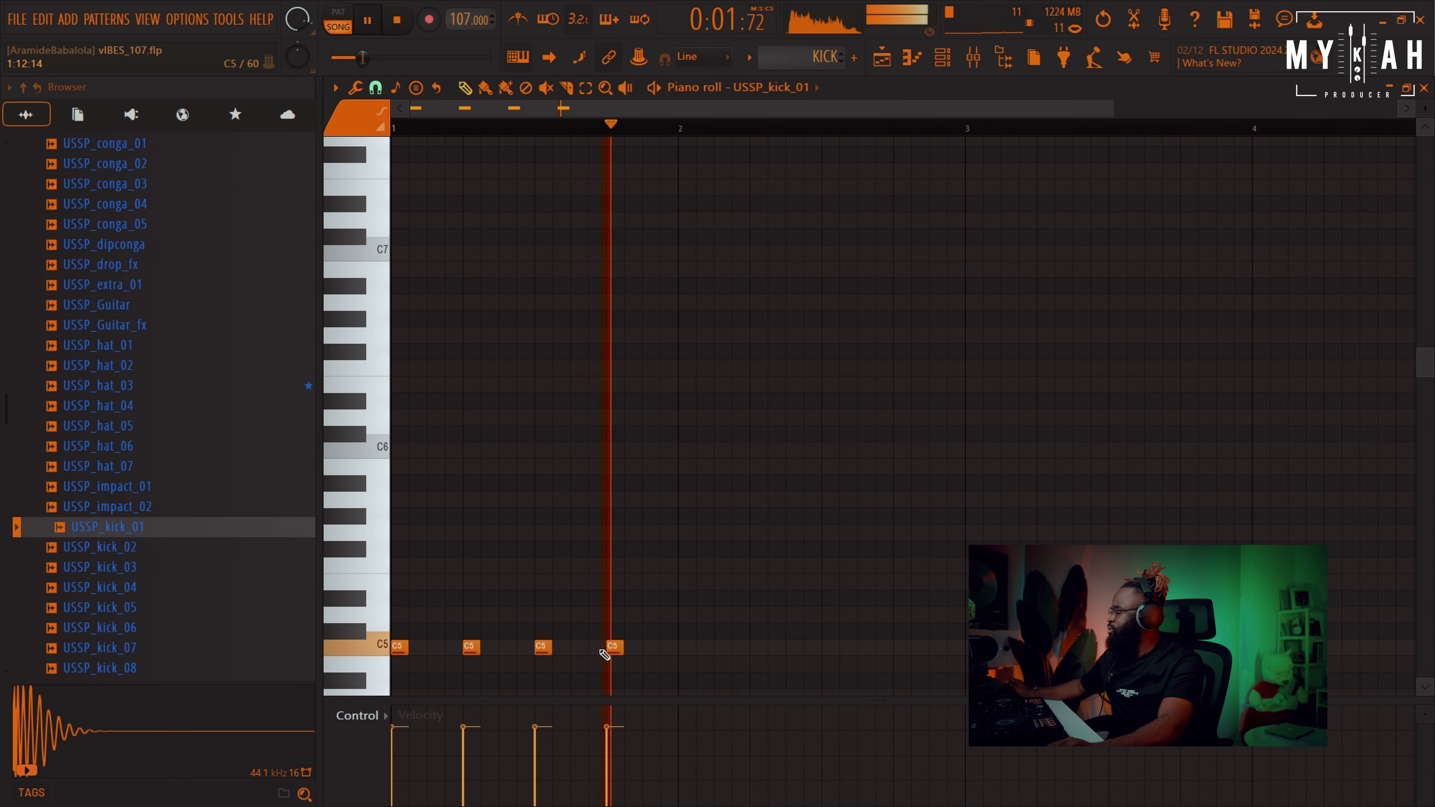
{"action": "key", "text": "space"}
Scale the kick notes' velocity levels with an offset of 100%.
{"action": "key", "text": "alt+x"}
{"action": "left_click_drag", "start_coordinate": [762, 395], "coordinate": [762, 328]}
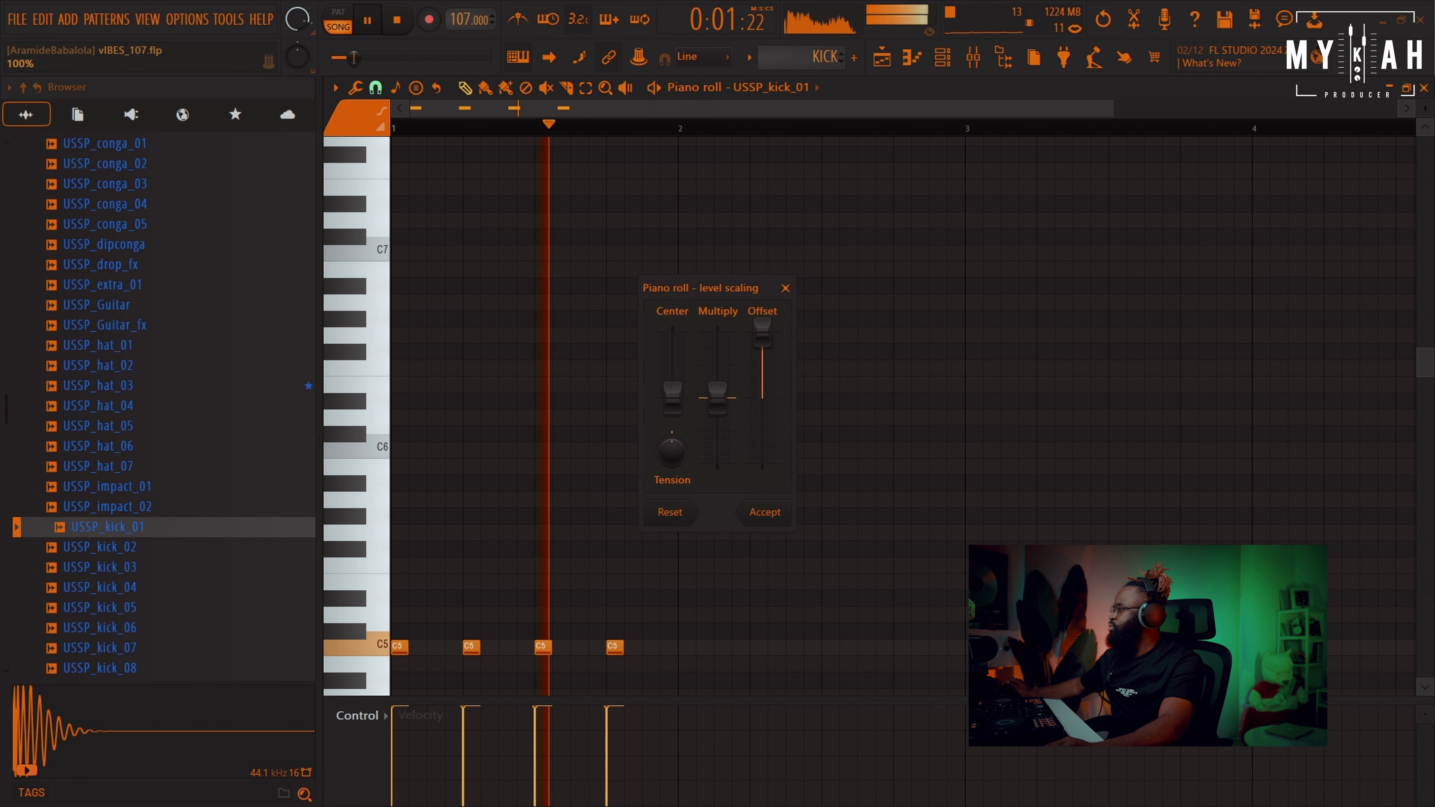
{"action": "left_click", "coordinate": [772, 527]}
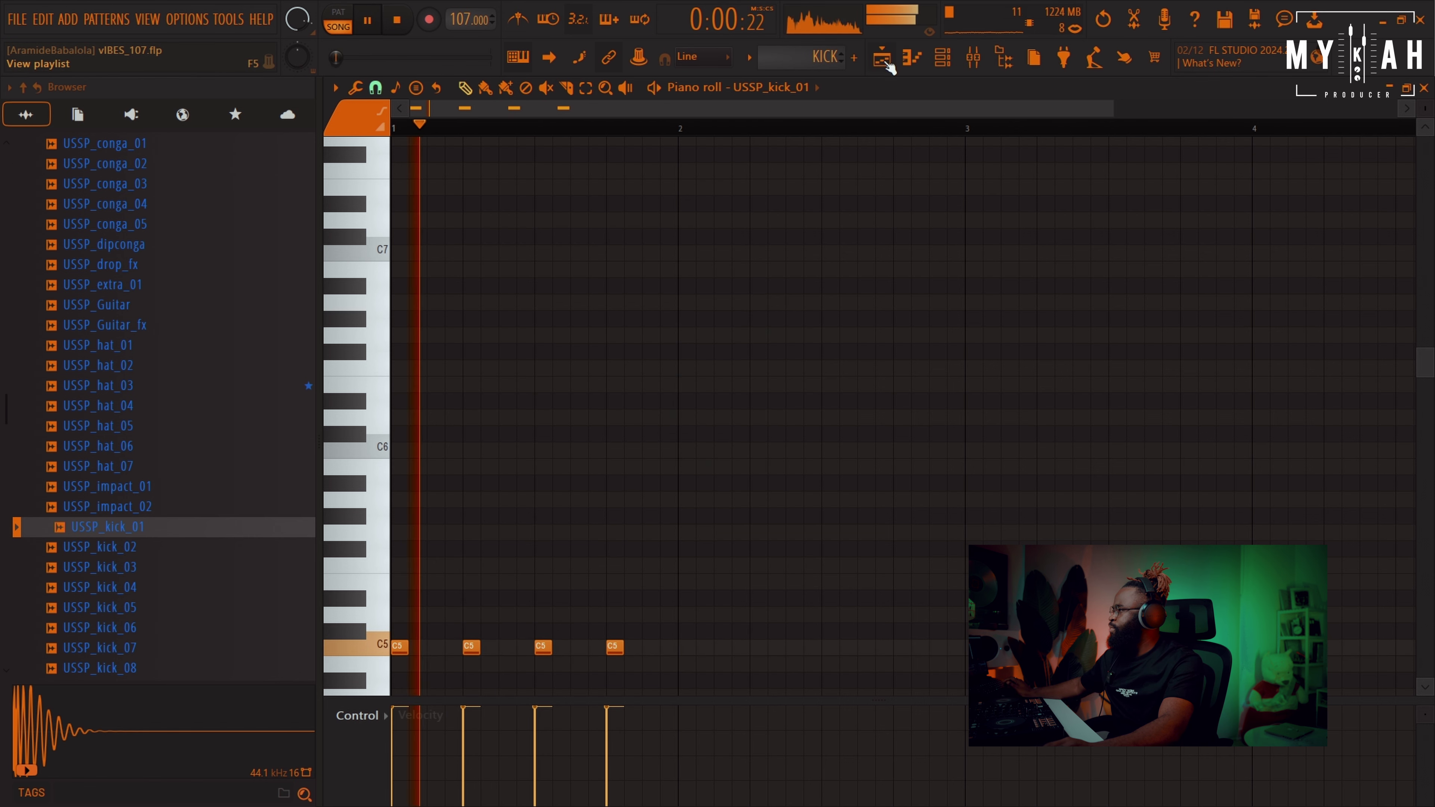
Repeat the KICK pattern clip on Track 8 in bars 2, 3 and 4 and listen to the arrangement.
{"action": "left_click", "coordinate": [882, 57]}
{"action": "left_click", "coordinate": [673, 486]}
{"action": "left_click", "coordinate": [773, 478]}
{"action": "left_click", "coordinate": [932, 477]}
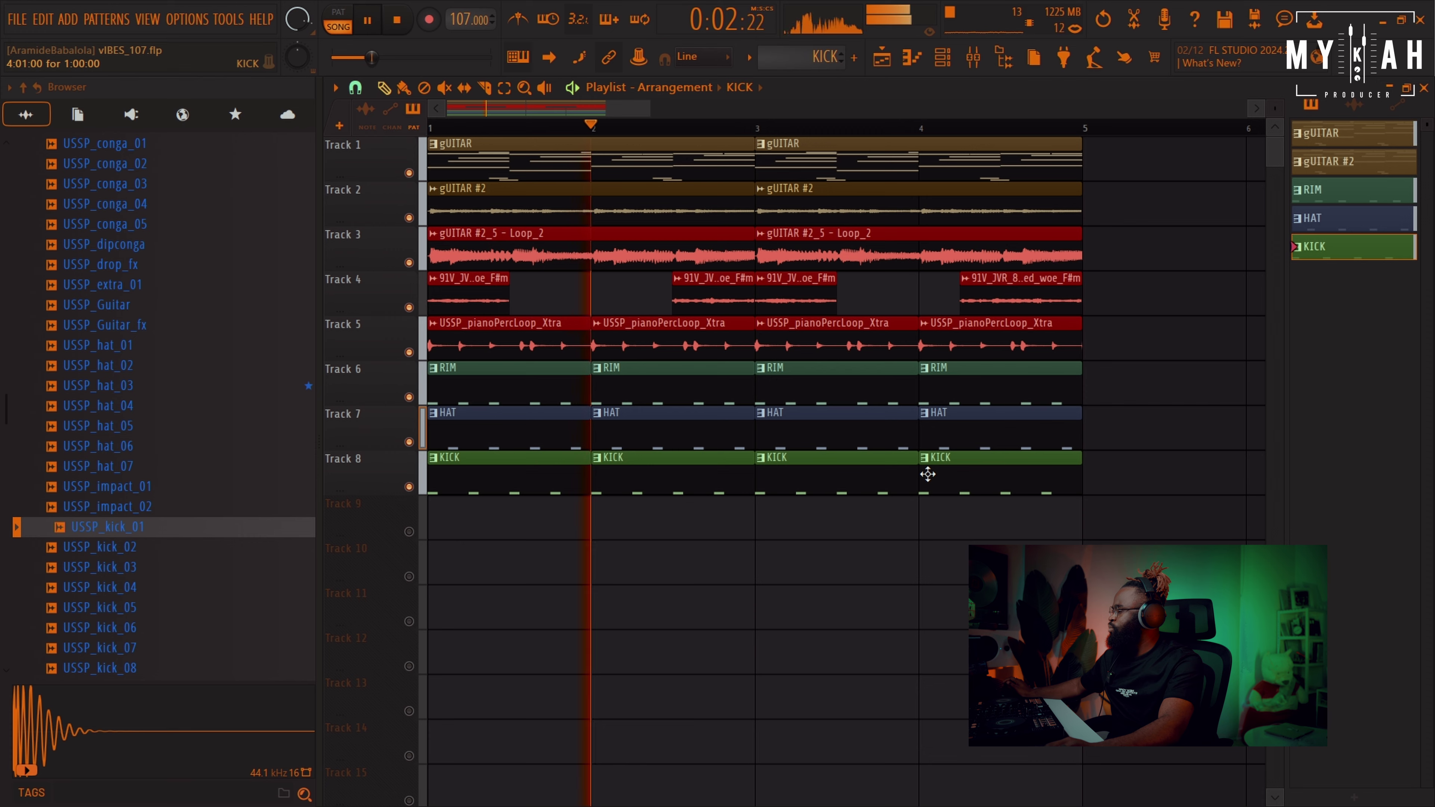
{"action": "left_click_drag", "start_coordinate": [649, 108], "coordinate": [600, 120]}
{"action": "key", "text": "space"}
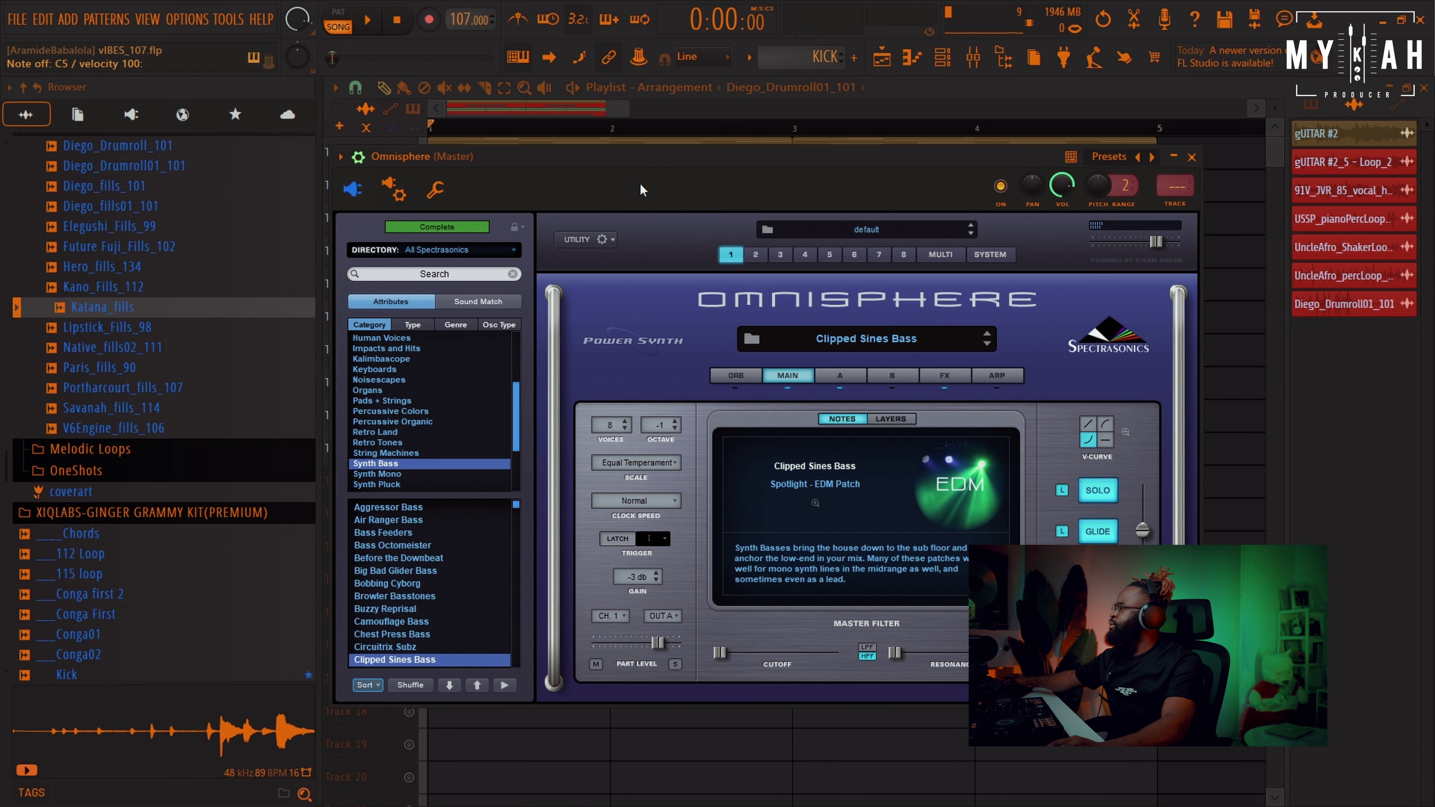
Create a new pattern named BASS with a dark olive green colour.
{"action": "left_click", "coordinate": [749, 57]}
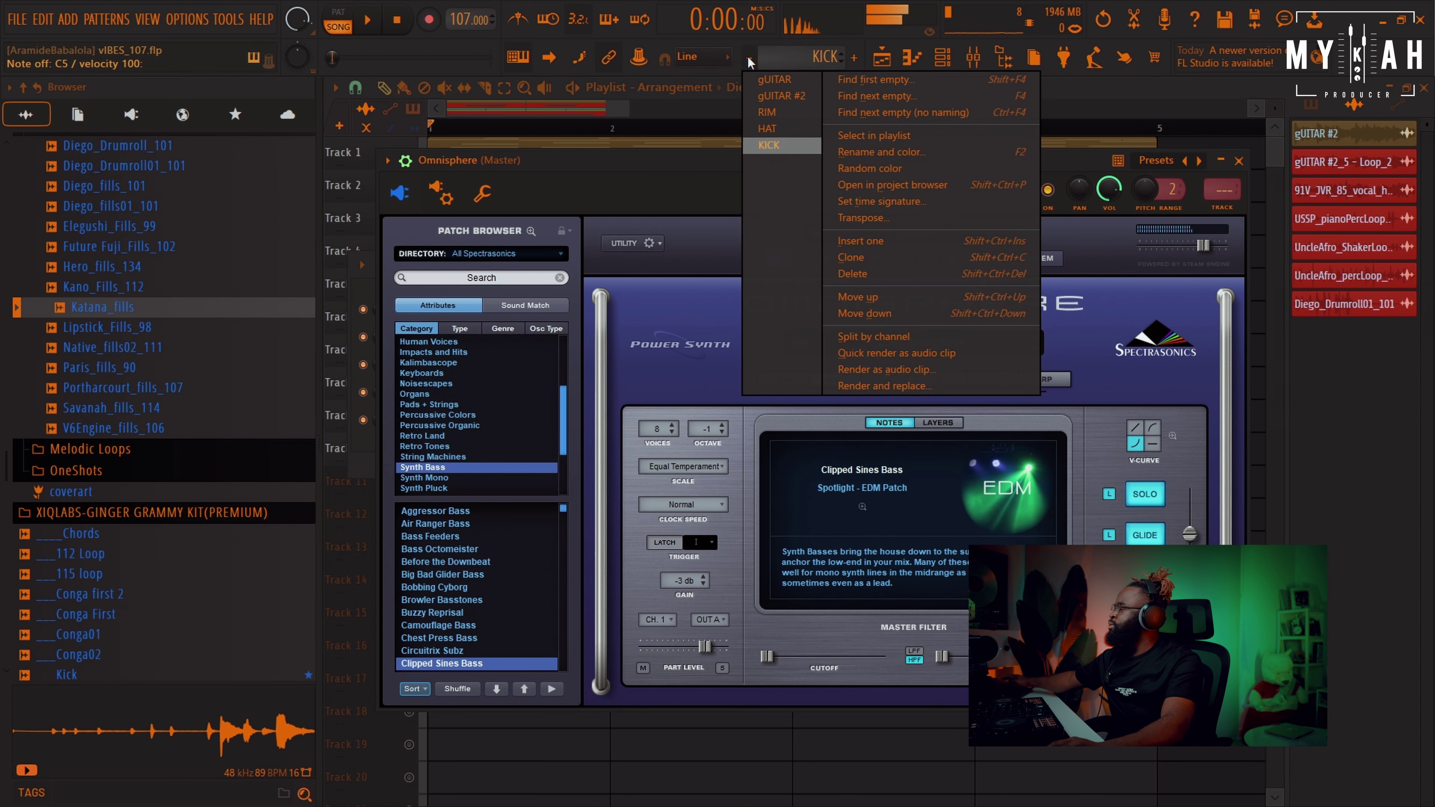
{"action": "left_click", "coordinate": [880, 79]}
{"action": "type", "text": "BASS"}
{"action": "left_click", "coordinate": [884, 79]}
{"action": "left_click", "coordinate": [960, 240]}
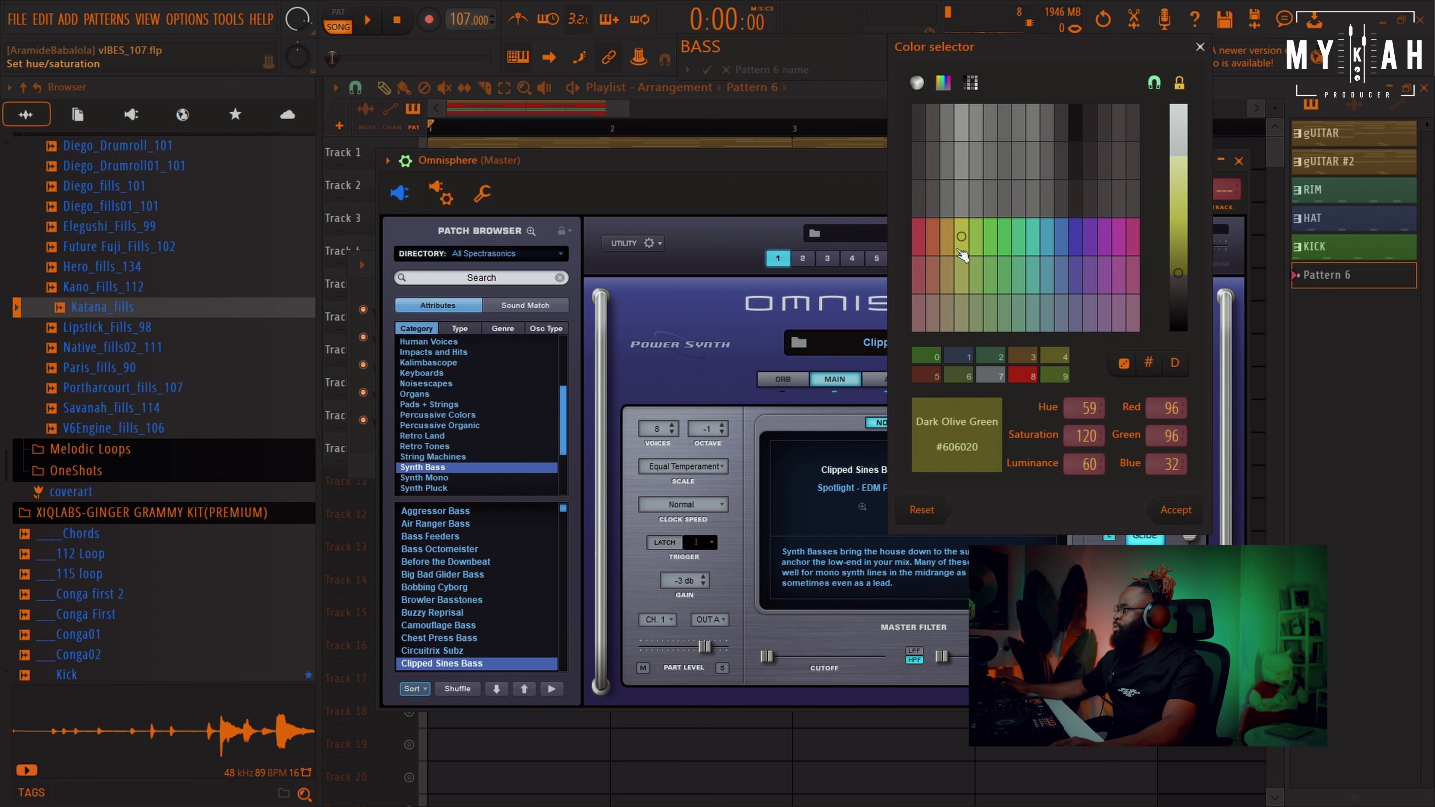
{"action": "key", "text": "Return"}
Place a BASS pattern clip at the start of Track 11.
{"action": "left_click", "coordinate": [588, 128]}
{"action": "key", "text": "space"}
{"action": "key", "text": "space"}
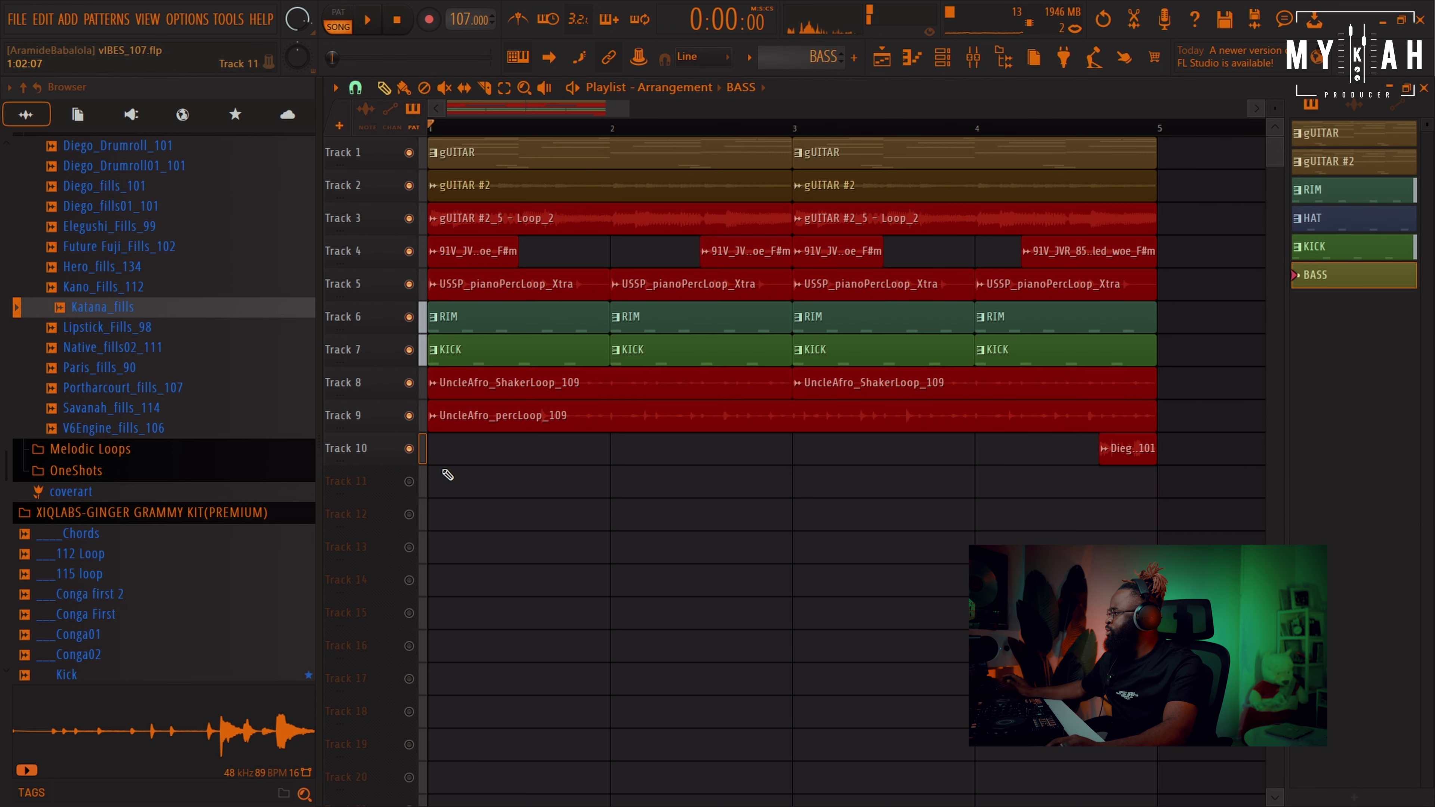
{"action": "left_click", "coordinate": [409, 482]}
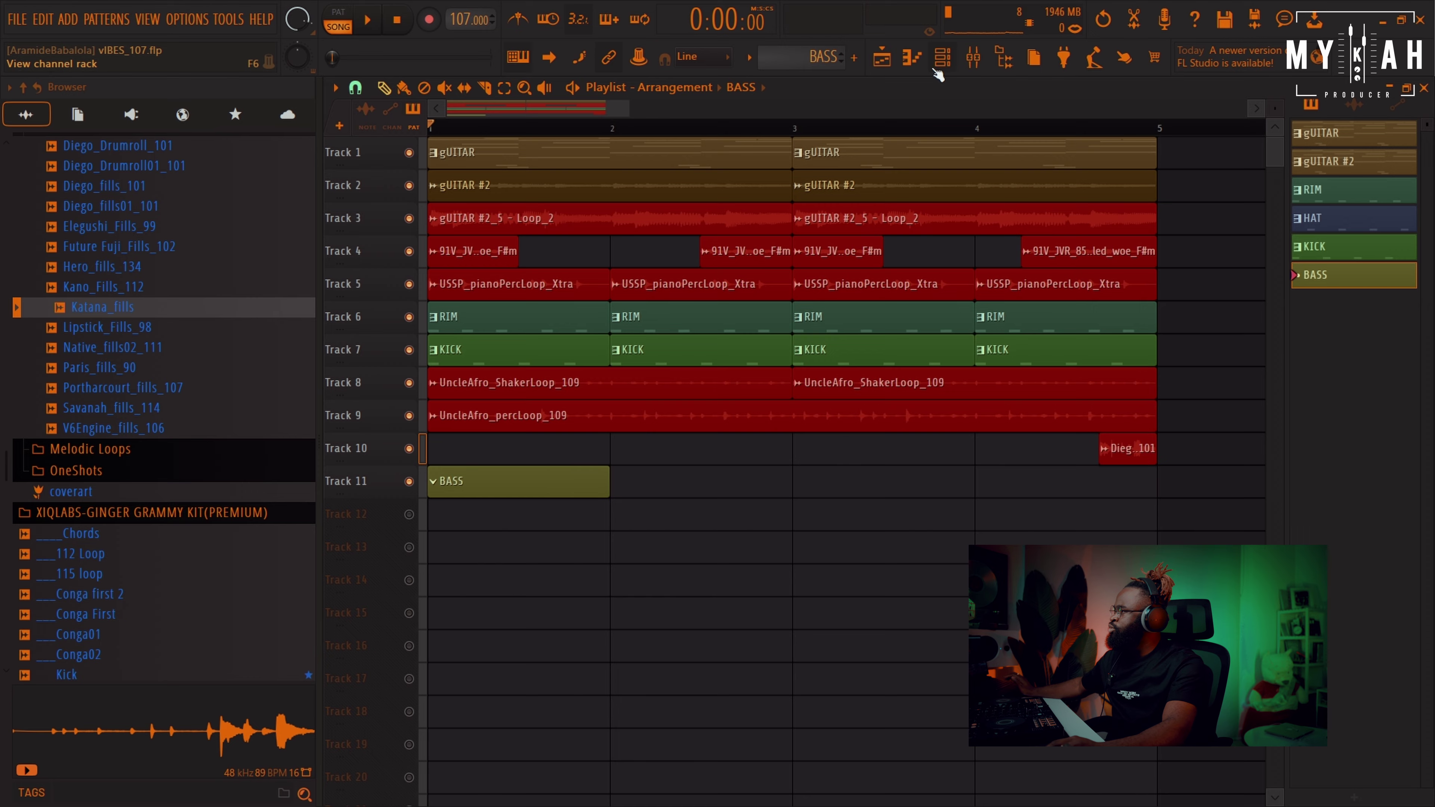
Draw a two-bar Omnisphere bassline in the BASS pattern with half-bar notes D4, A3, E4 and F4.
{"action": "left_click", "coordinate": [911, 57]}
{"action": "key", "text": "space"}
{"action": "left_click_drag", "start_coordinate": [424, 530], "coordinate": [397, 581]}
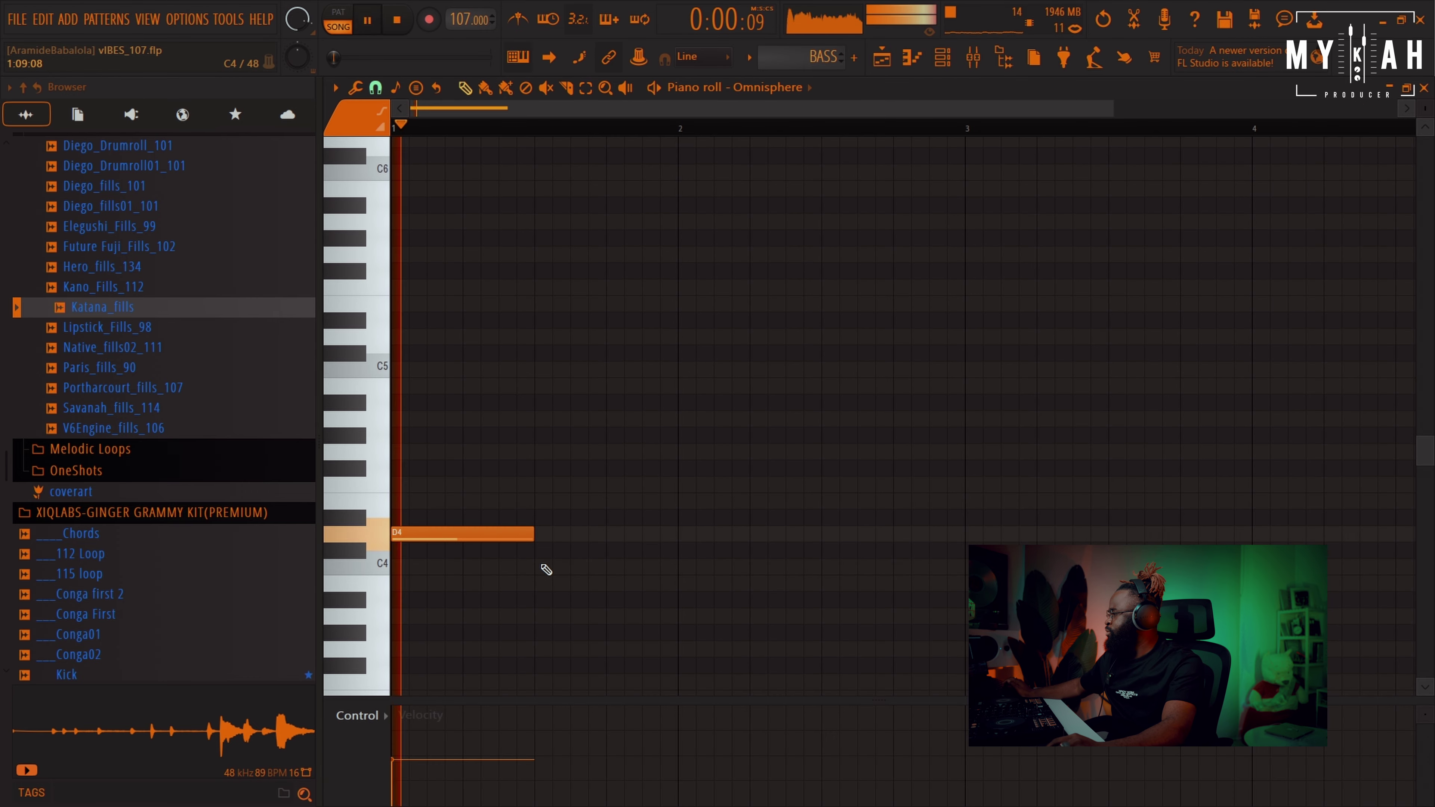
{"action": "left_click_drag", "start_coordinate": [546, 569], "coordinate": [523, 622]}
{"action": "key", "text": "space"}
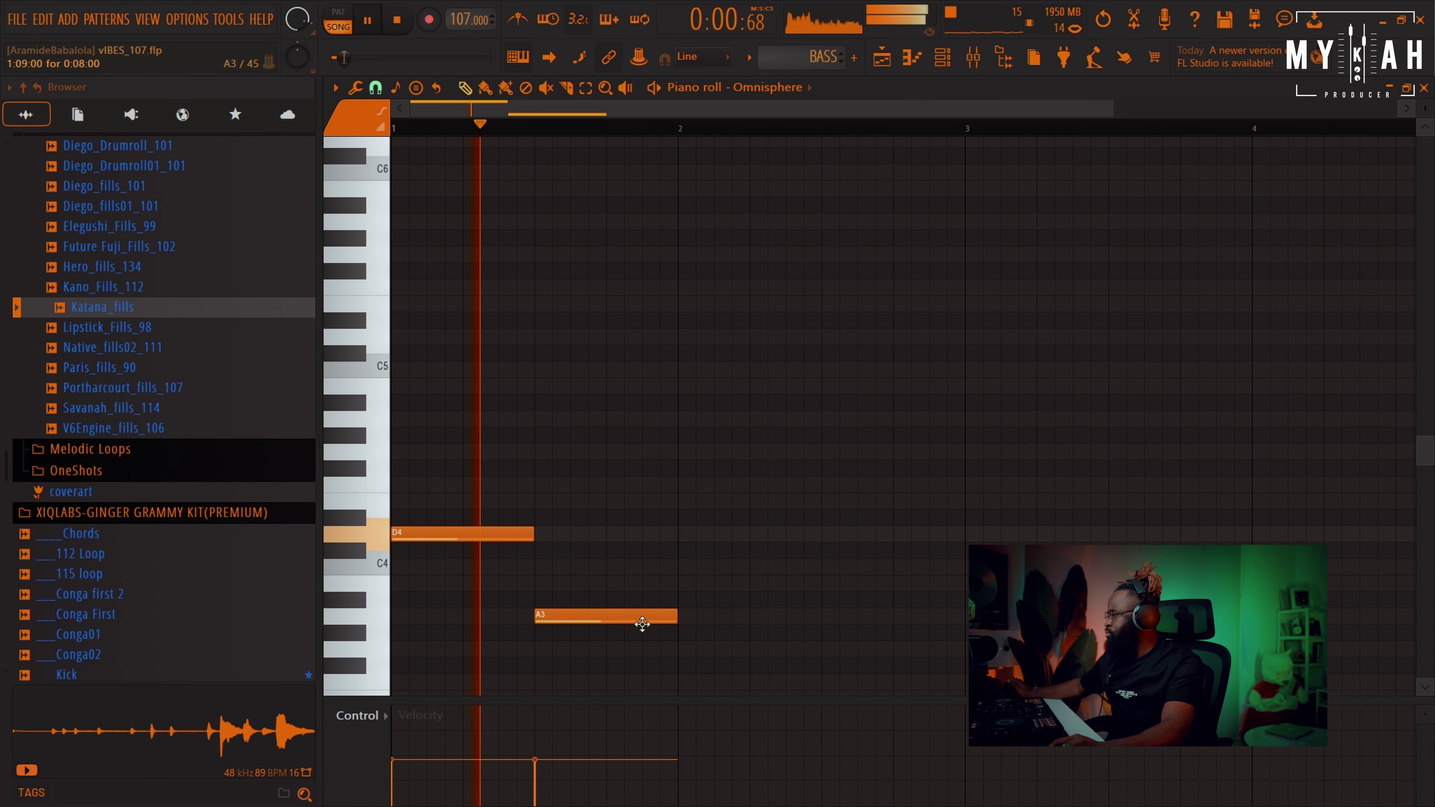
{"action": "left_click", "coordinate": [687, 499]}
{"action": "key", "text": "space"}
{"action": "left_click", "coordinate": [827, 485]}
{"action": "key", "text": "space"}
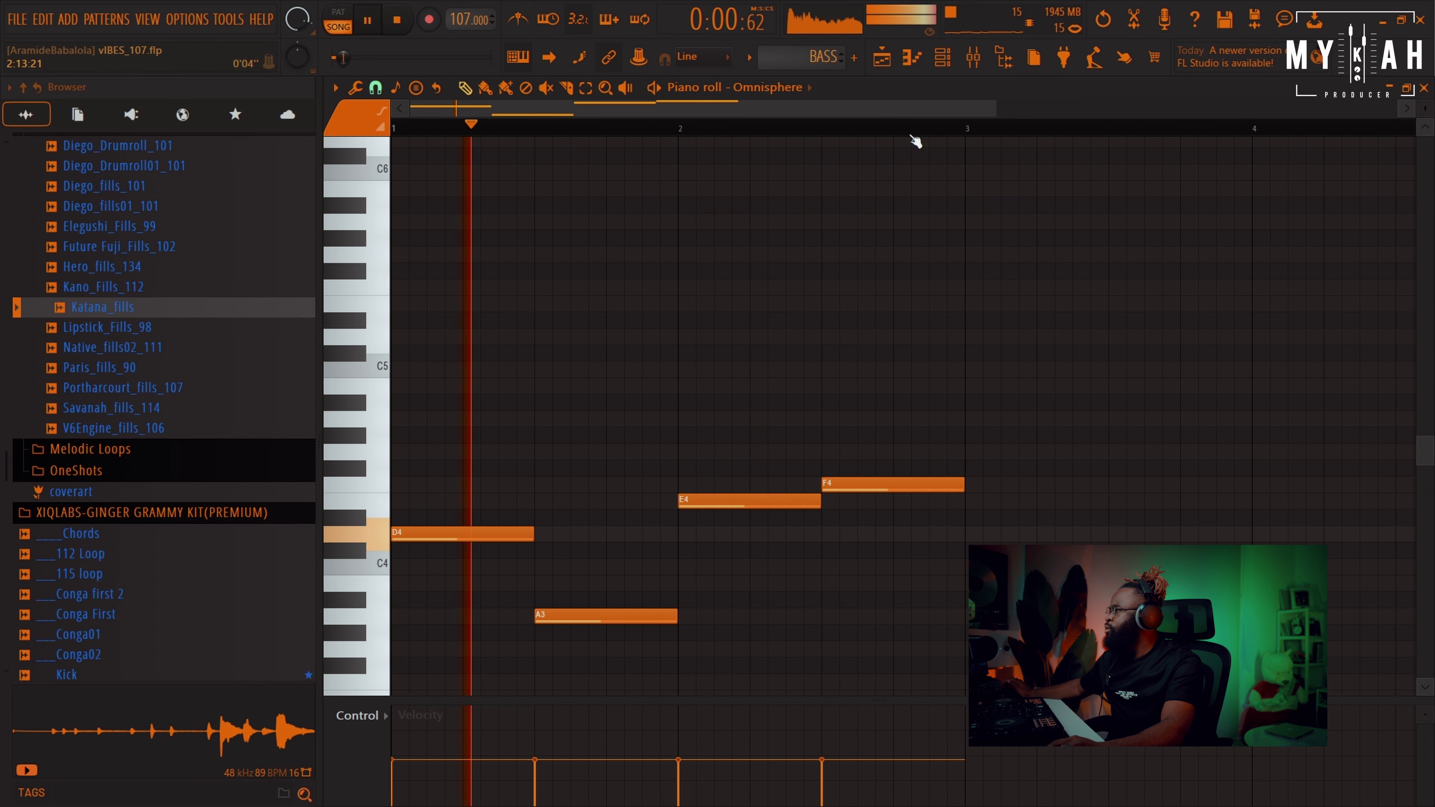
Place a second BASS clip at bar 3 of Track 11 and view all tracks in the playlist during playback.
{"action": "key", "text": "F5"}
{"action": "left_click", "coordinate": [808, 468]}
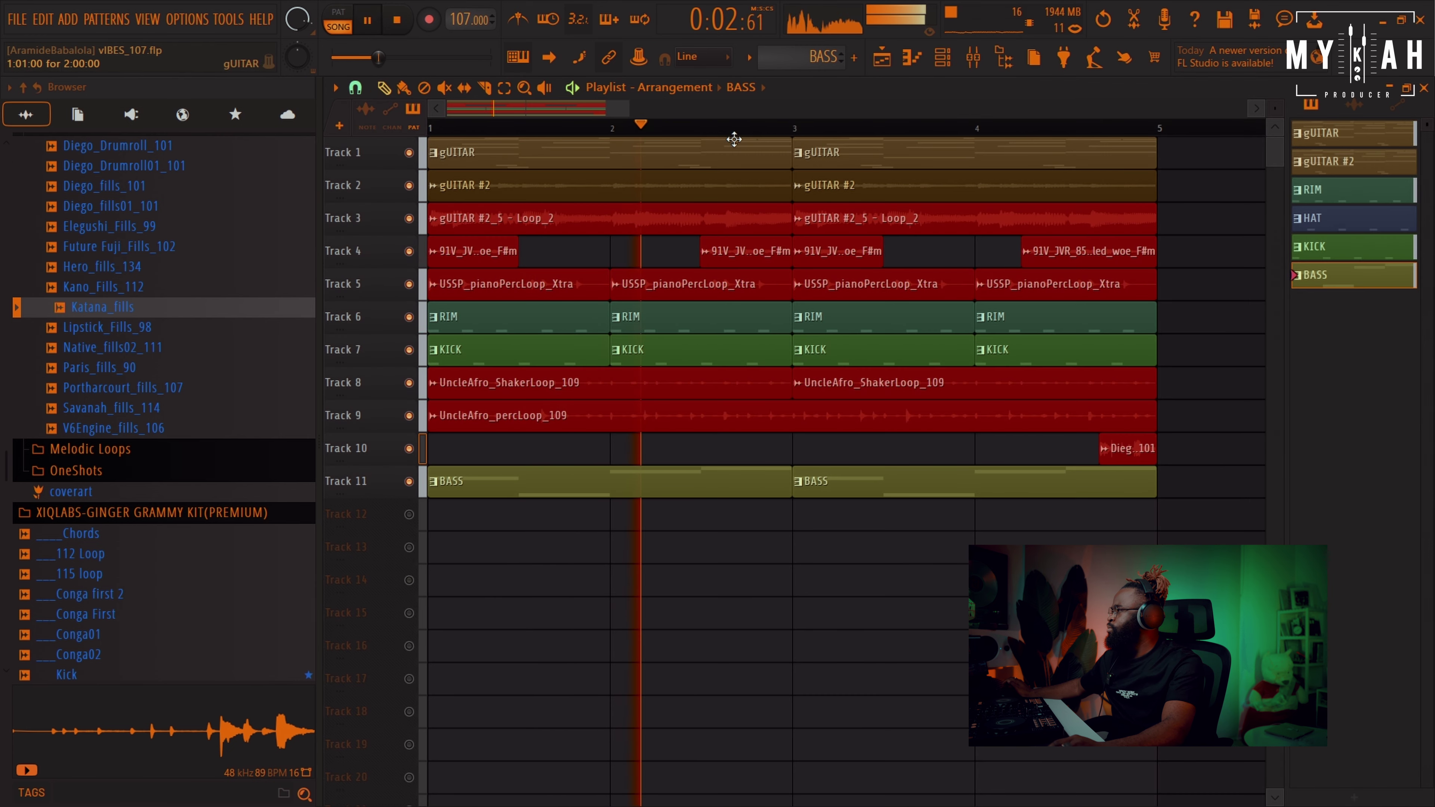
{"action": "scroll", "coordinate": [715, 136], "scroll_direction": "down", "scroll_amount": 2}
{"action": "left_click_drag", "start_coordinate": [1274, 108], "coordinate": [1274, 77]}
{"action": "left_click_drag", "start_coordinate": [688, 114], "coordinate": [654, 114]}
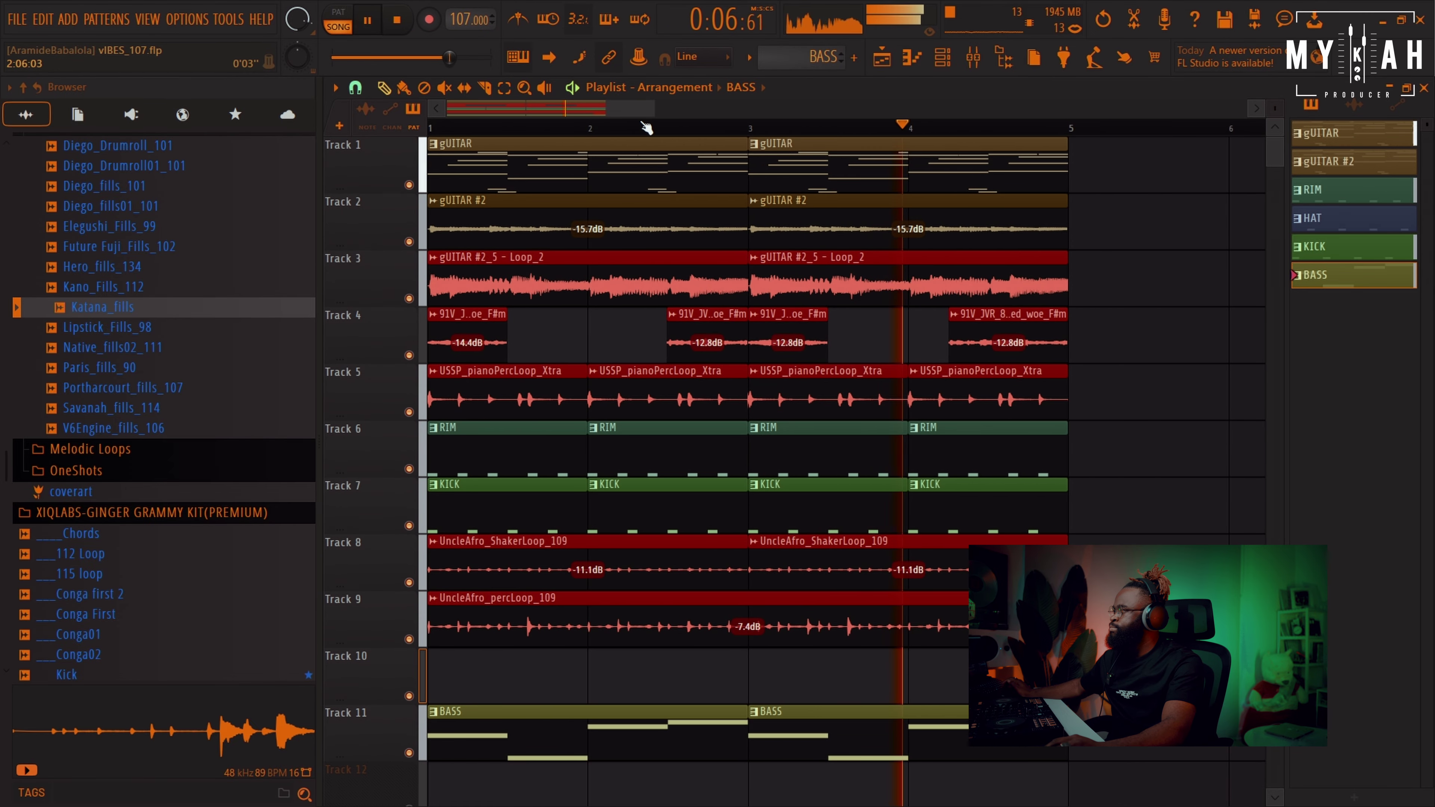
{"action": "left_click_drag", "start_coordinate": [1281, 106], "coordinate": [1281, 129]}
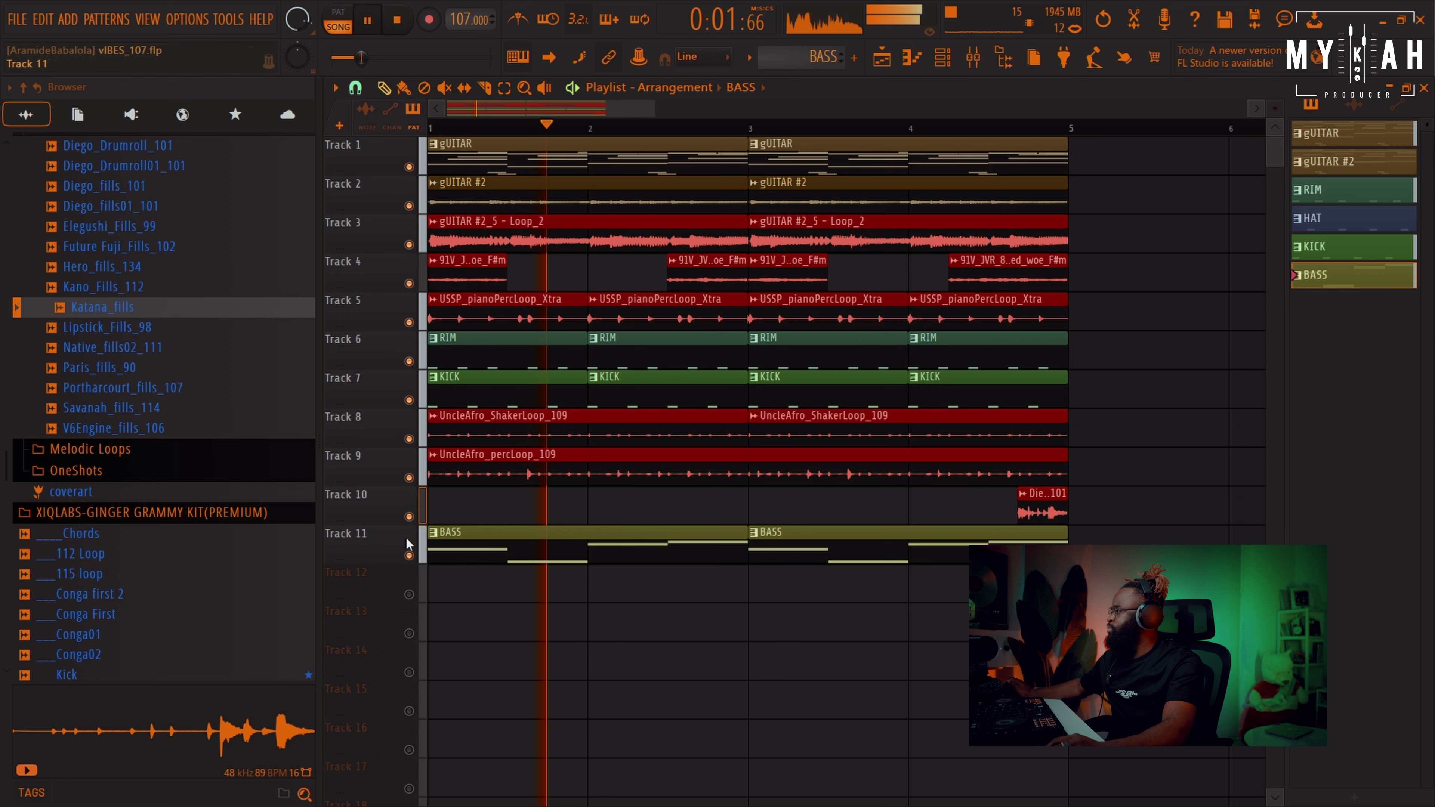
Mute Track 9 to hear the arrangement without the UncleAfro_percLoop_109 clip.
{"action": "left_click", "coordinate": [409, 477]}
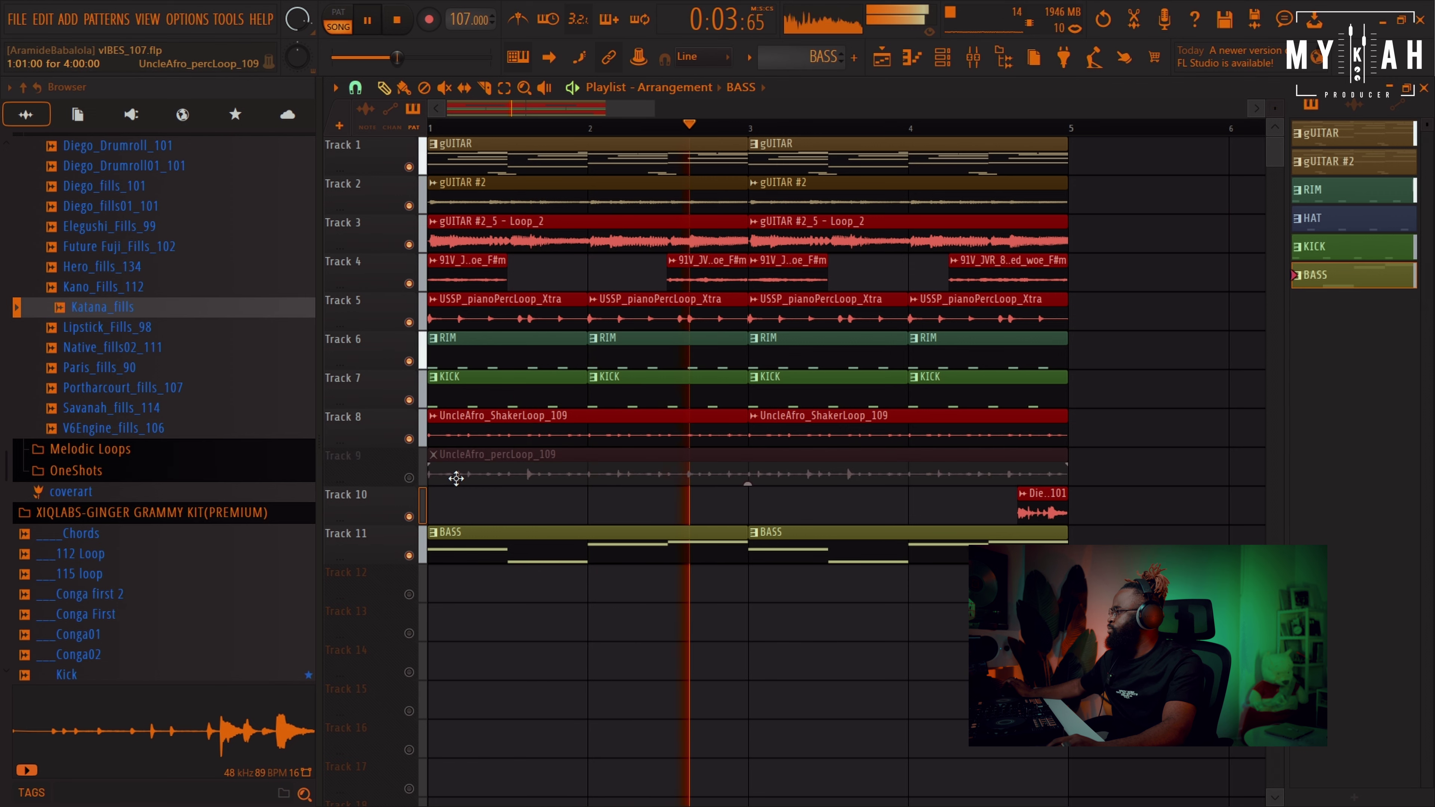
{"action": "double_click", "coordinate": [501, 474]}
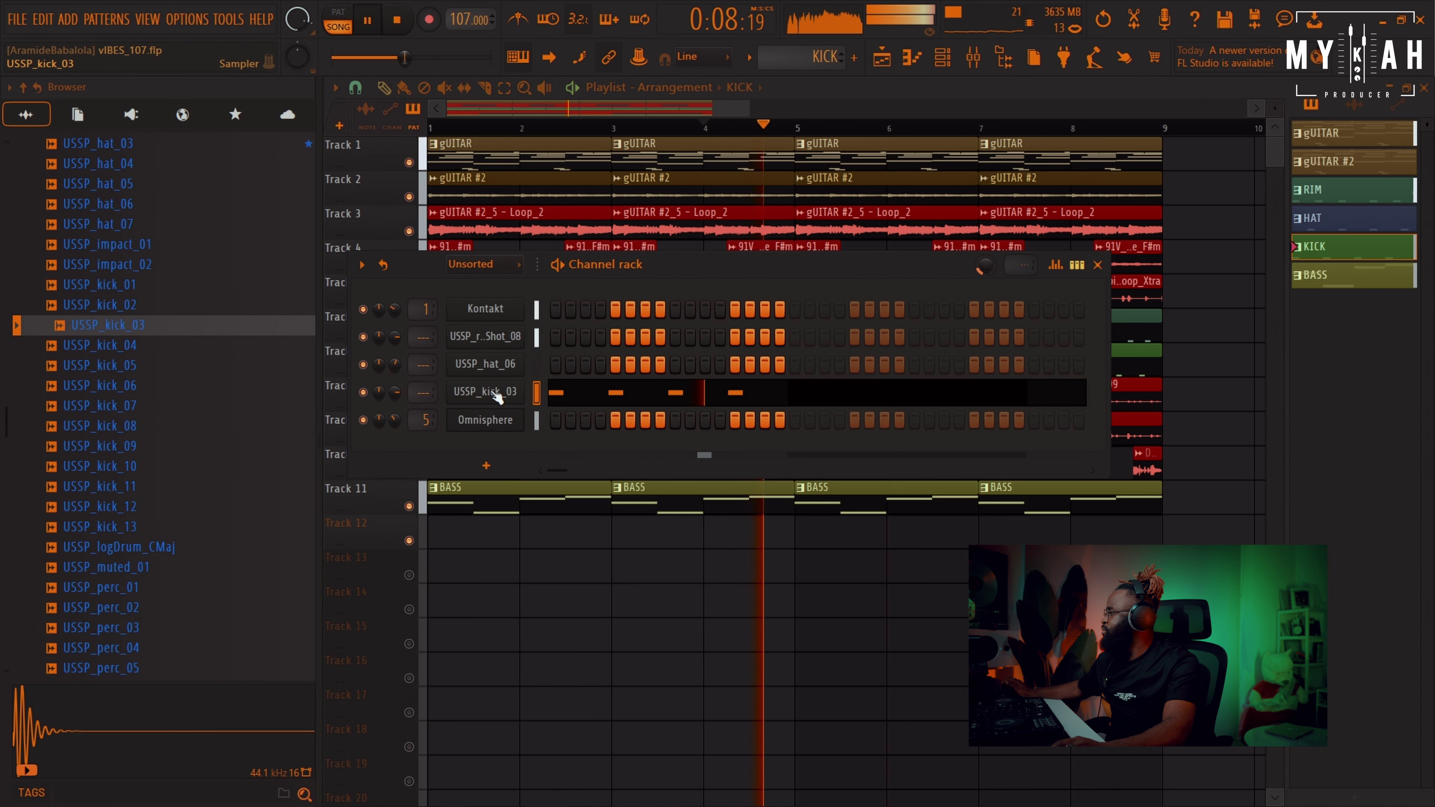
Inspect the USSP_kick_03 sampler settings and the KICK pattern's notes, and return to the playing arrangement.
{"action": "left_click", "coordinate": [495, 393]}
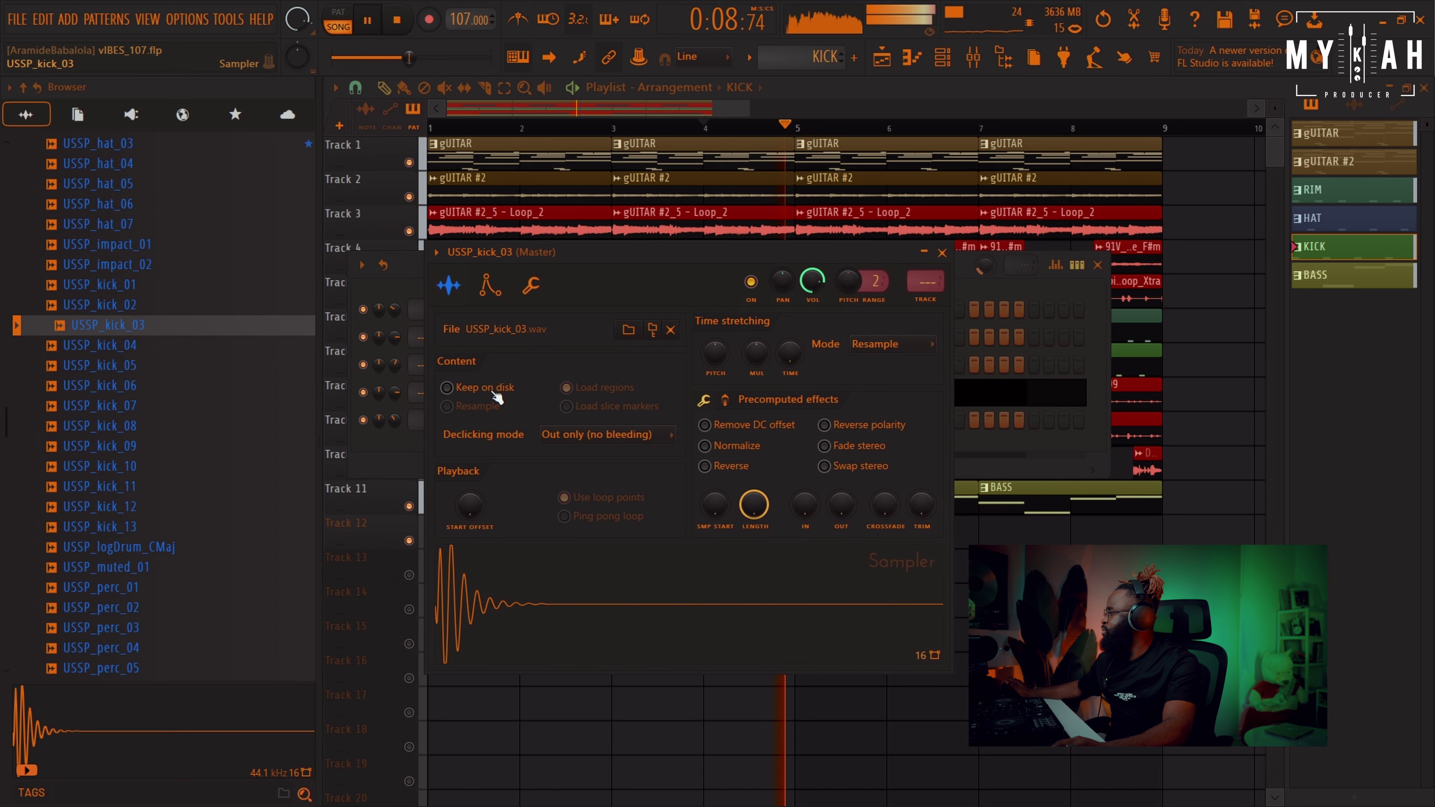
{"action": "left_click", "coordinate": [985, 400]}
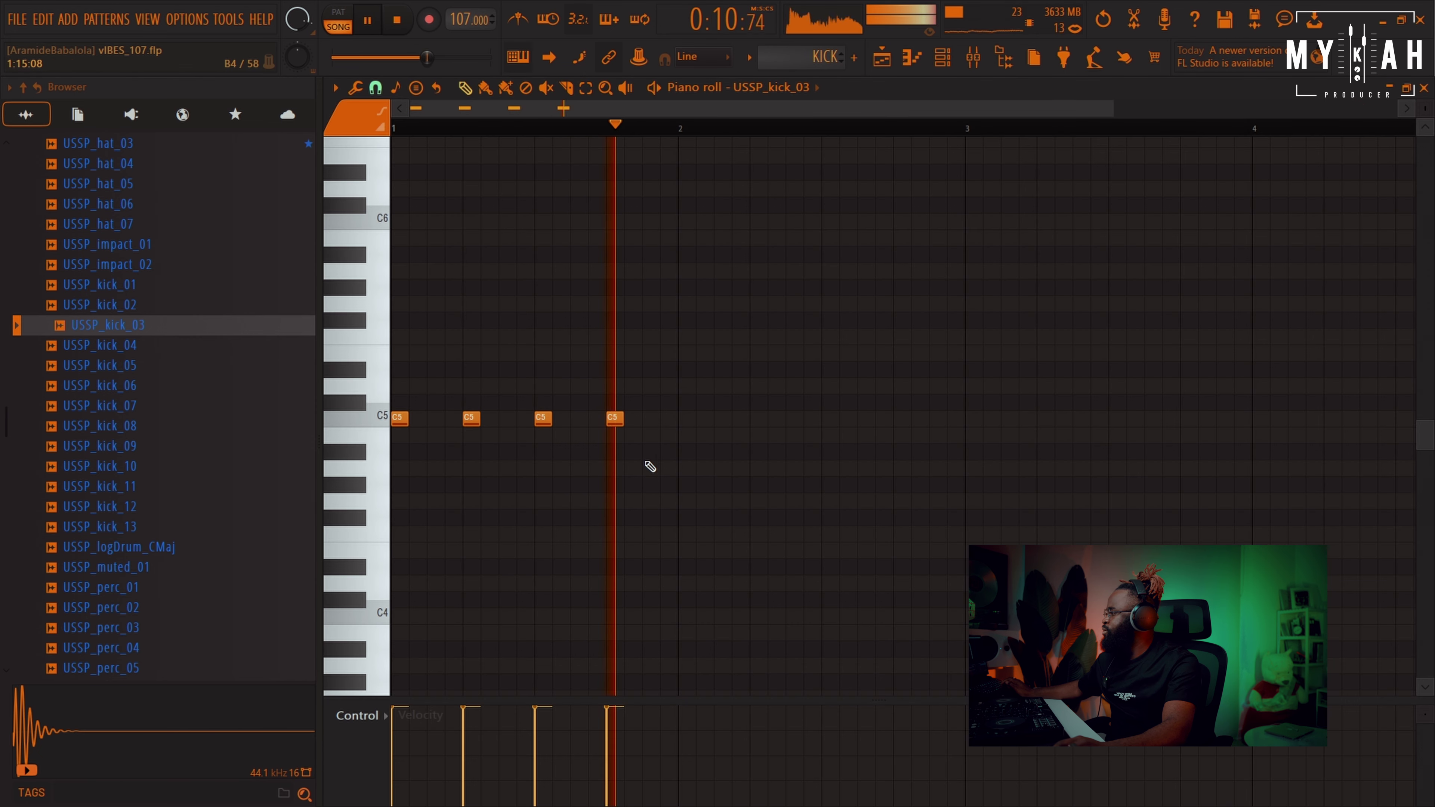
{"action": "left_click", "coordinate": [882, 59]}
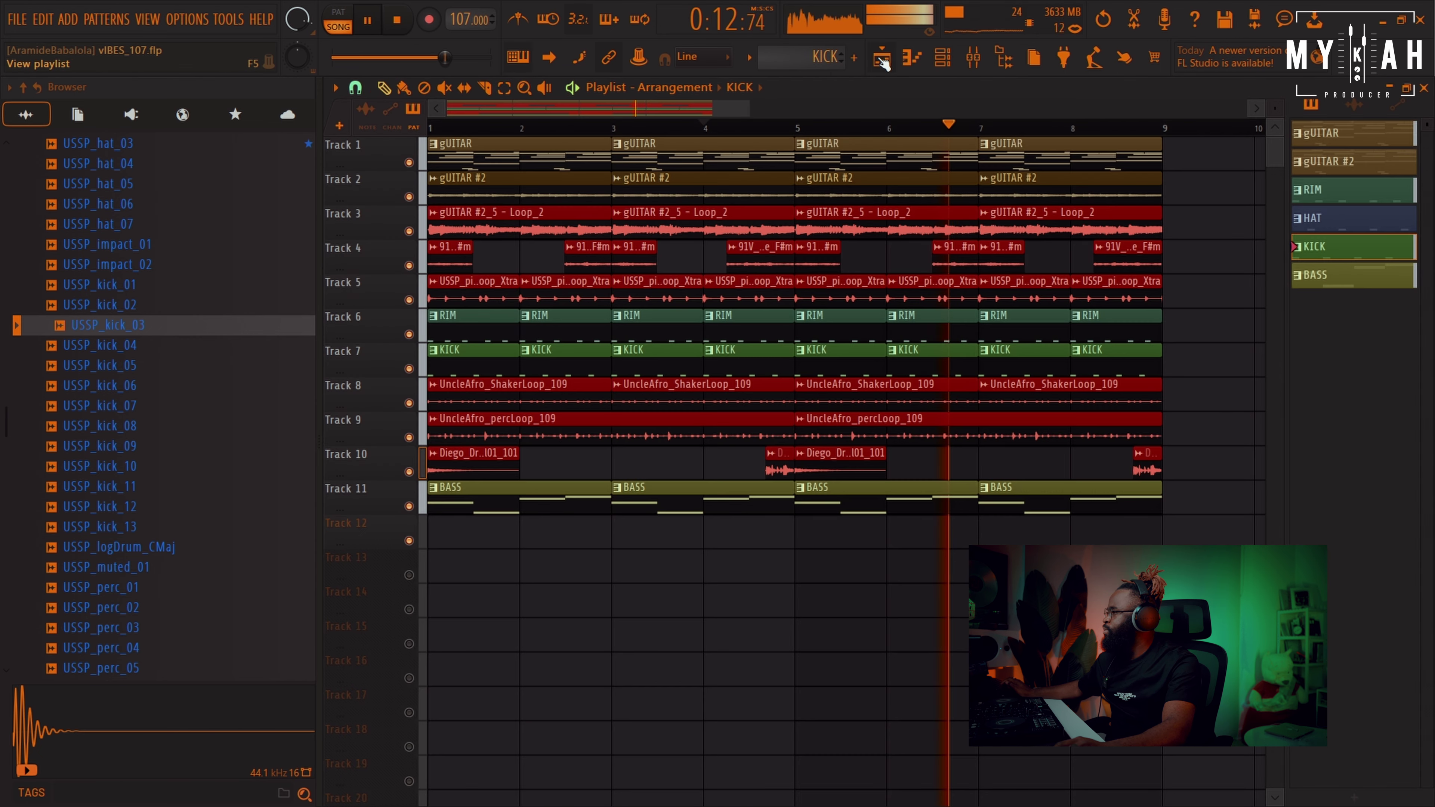
{"action": "left_click", "coordinate": [726, 126]}
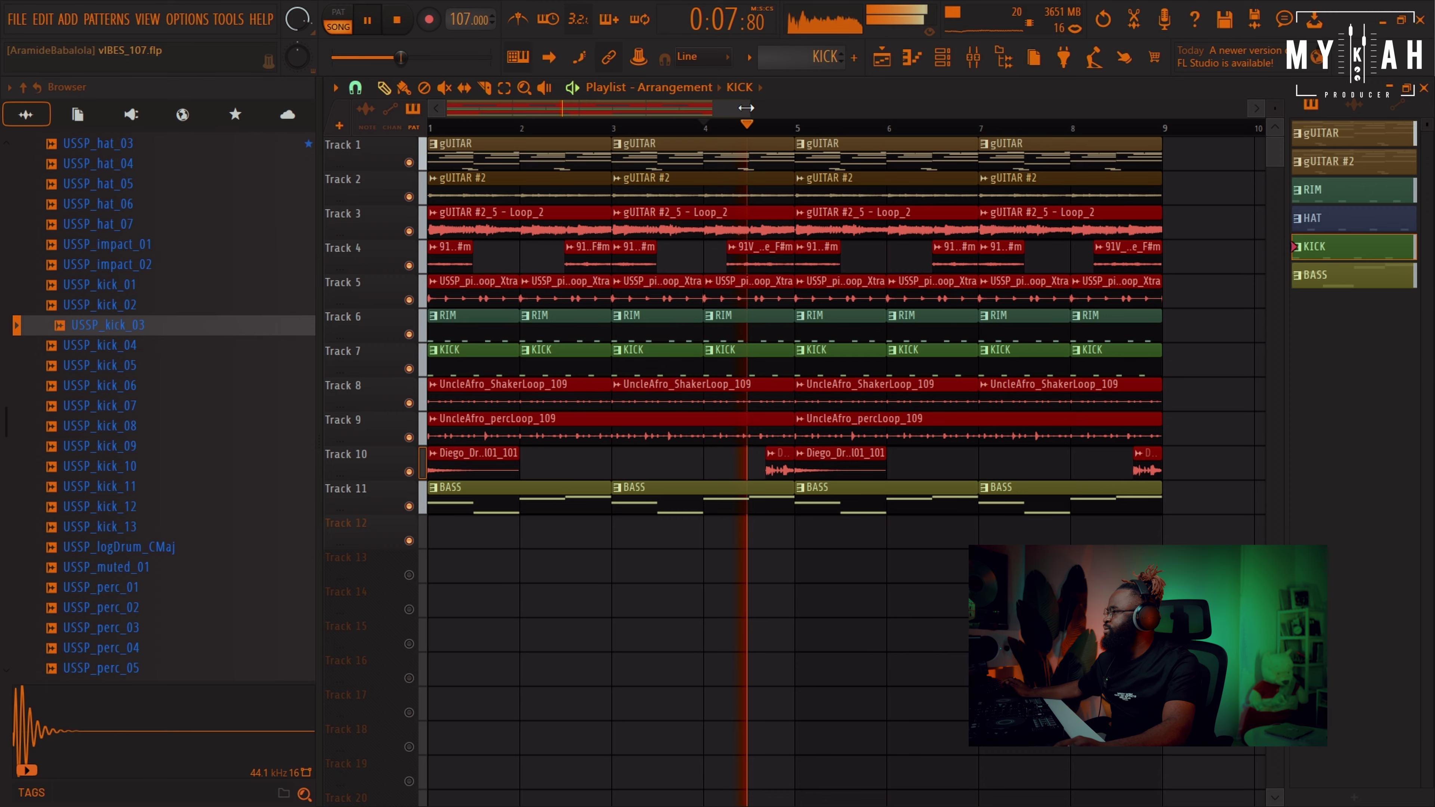
Raise the Magic and Low amounts slightly in the Infected Mushroom Pusher effect on the Master track.
{"action": "left_click", "coordinate": [971, 60]}
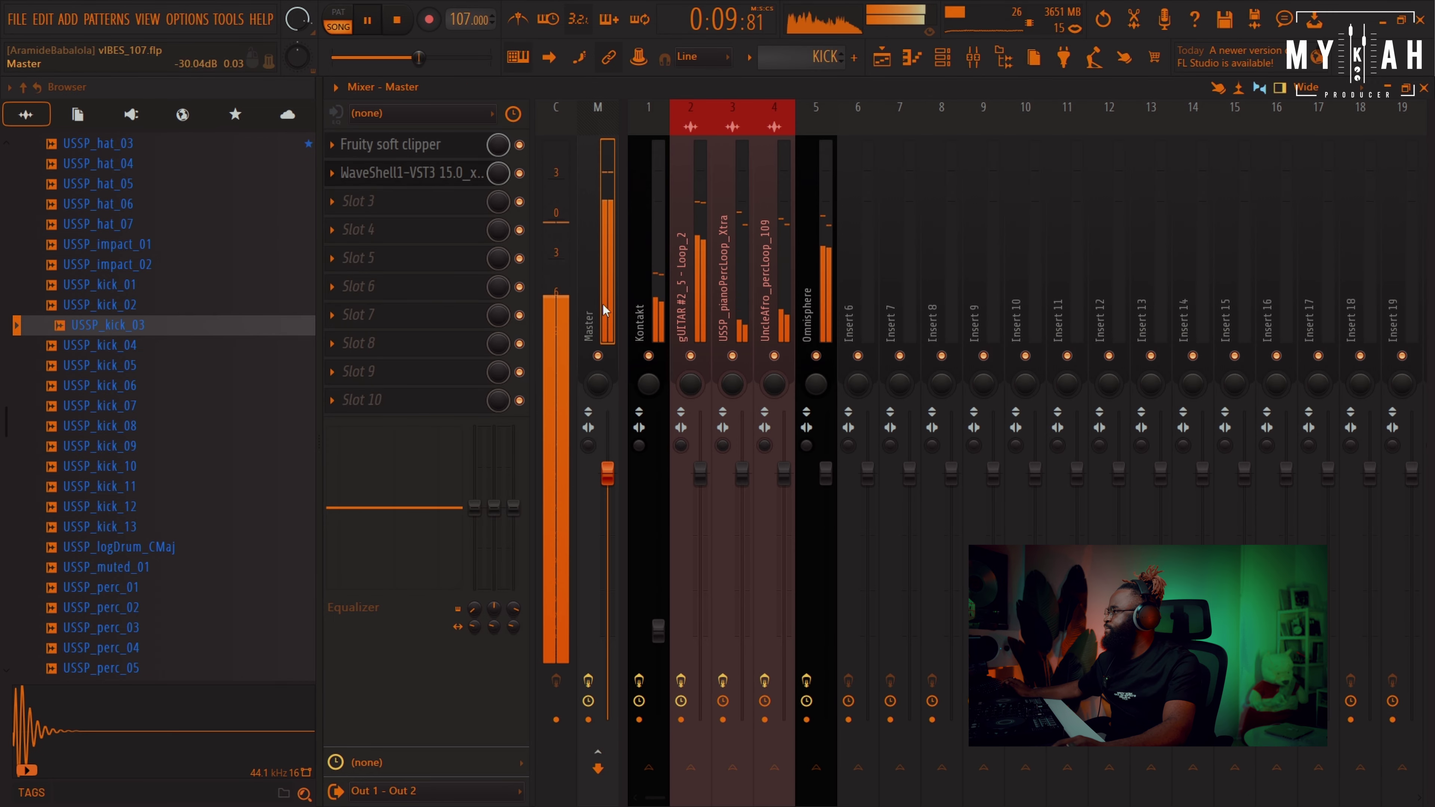
{"action": "left_click", "coordinate": [425, 175]}
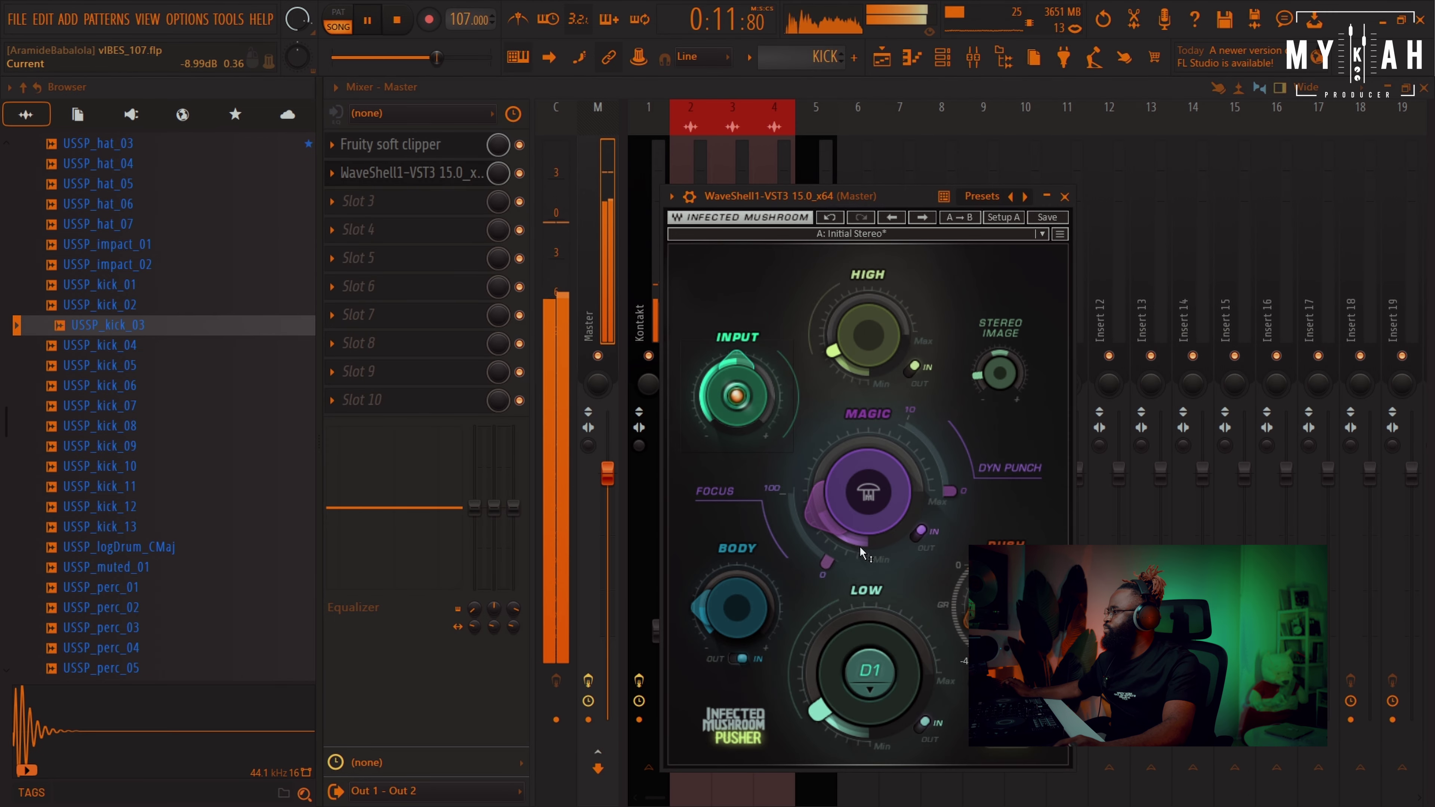
{"action": "left_click_drag", "start_coordinate": [832, 519], "coordinate": [832, 507]}
{"action": "left_click_drag", "start_coordinate": [834, 664], "coordinate": [834, 654]}
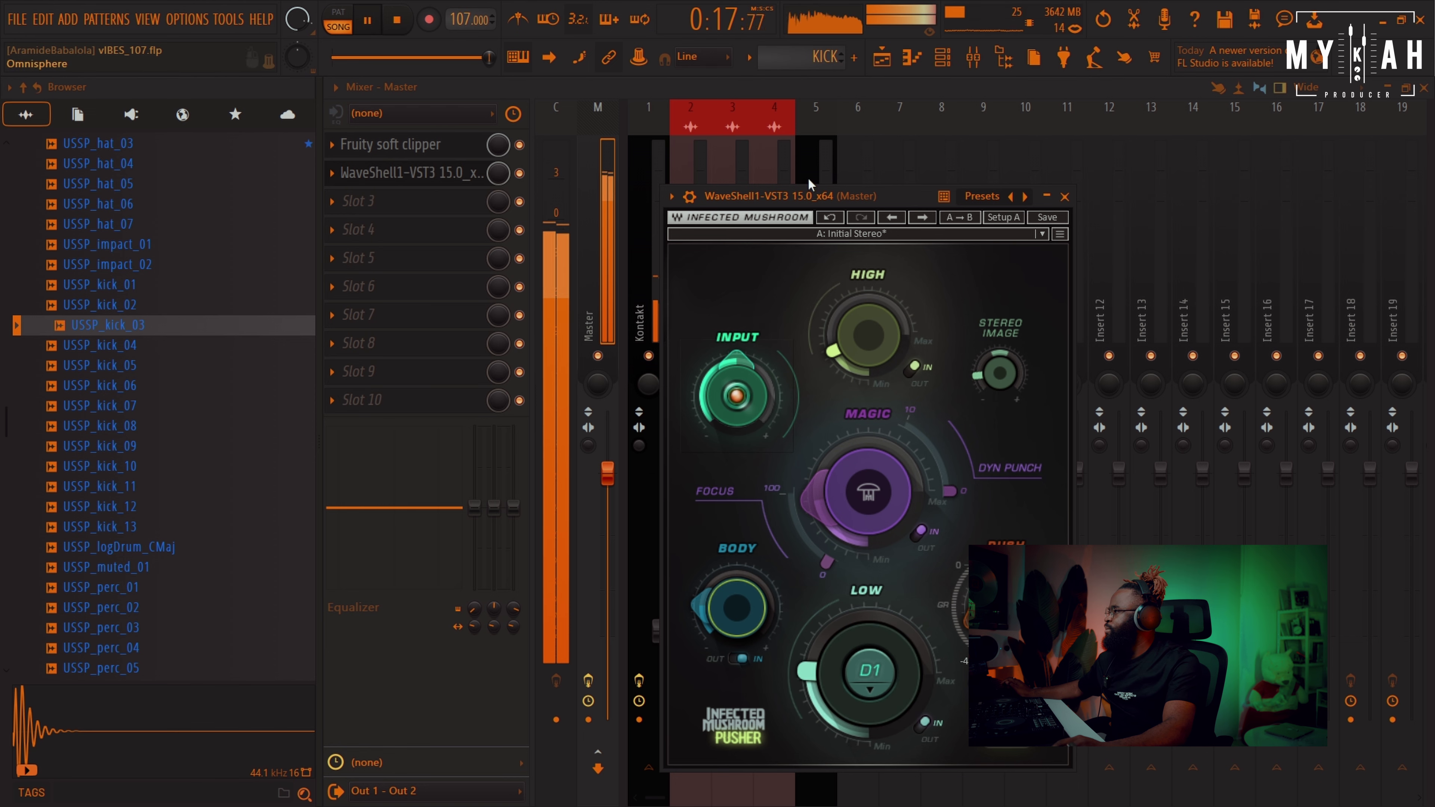
Play through the eight-bar arrangement in the playlist and review the Kontakt guitar notes in the gUITAR pattern.
{"action": "left_click", "coordinate": [881, 58]}
{"action": "scroll", "coordinate": [963, 140], "scroll_direction": "down", "scroll_amount": 3}
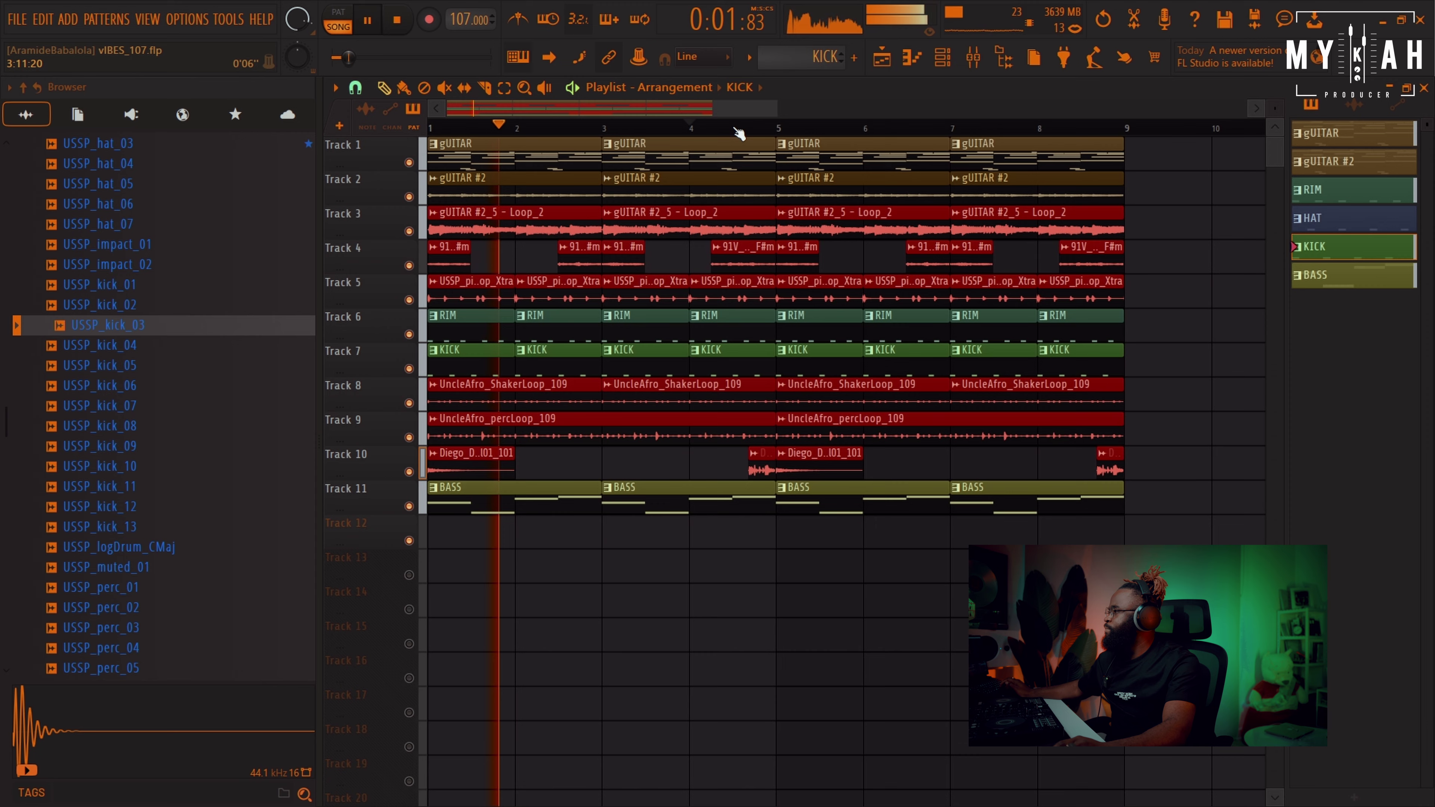
{"action": "scroll", "coordinate": [870, 133], "scroll_direction": "down", "scroll_amount": 1}
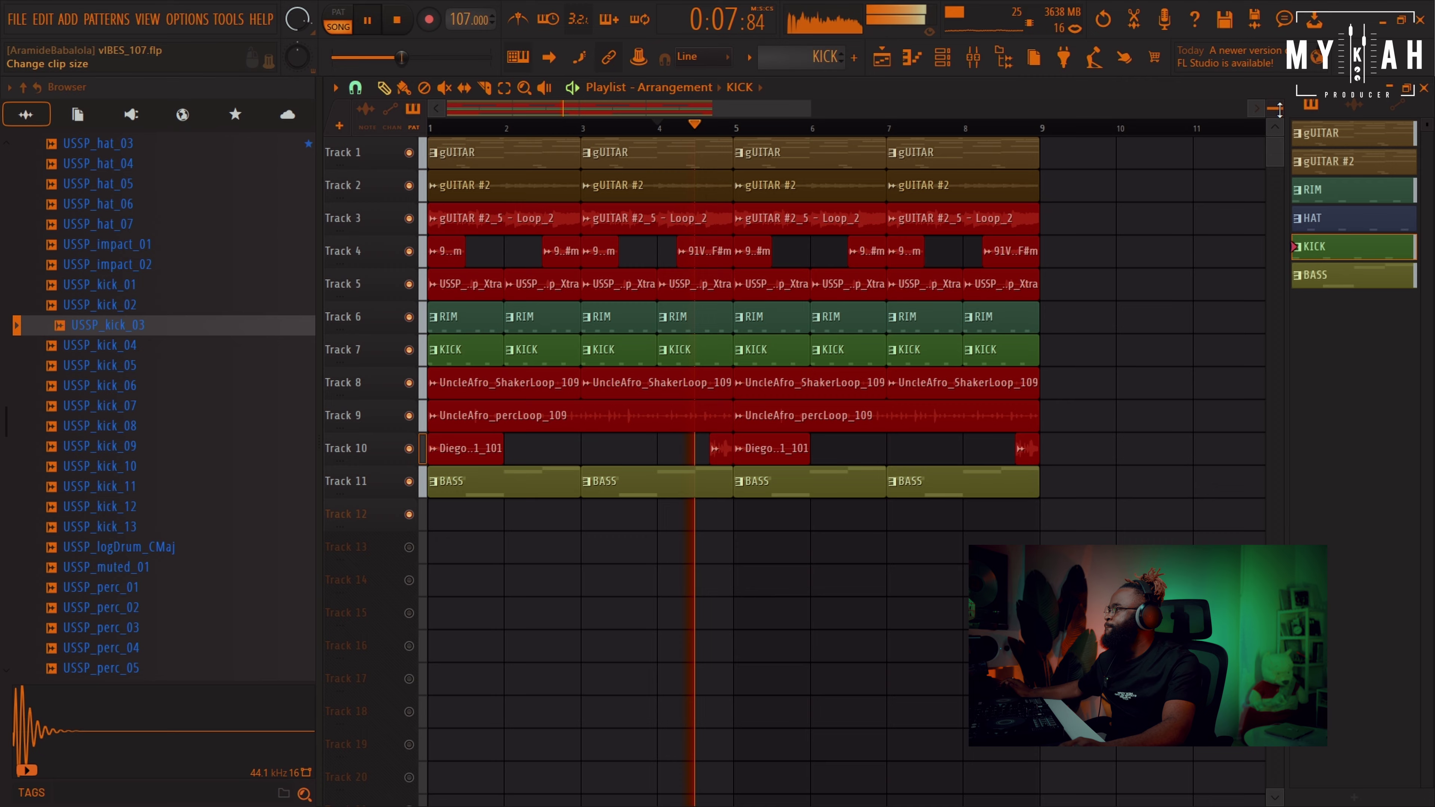
{"action": "scroll", "coordinate": [1280, 110], "scroll_direction": "up", "scroll_amount": 2}
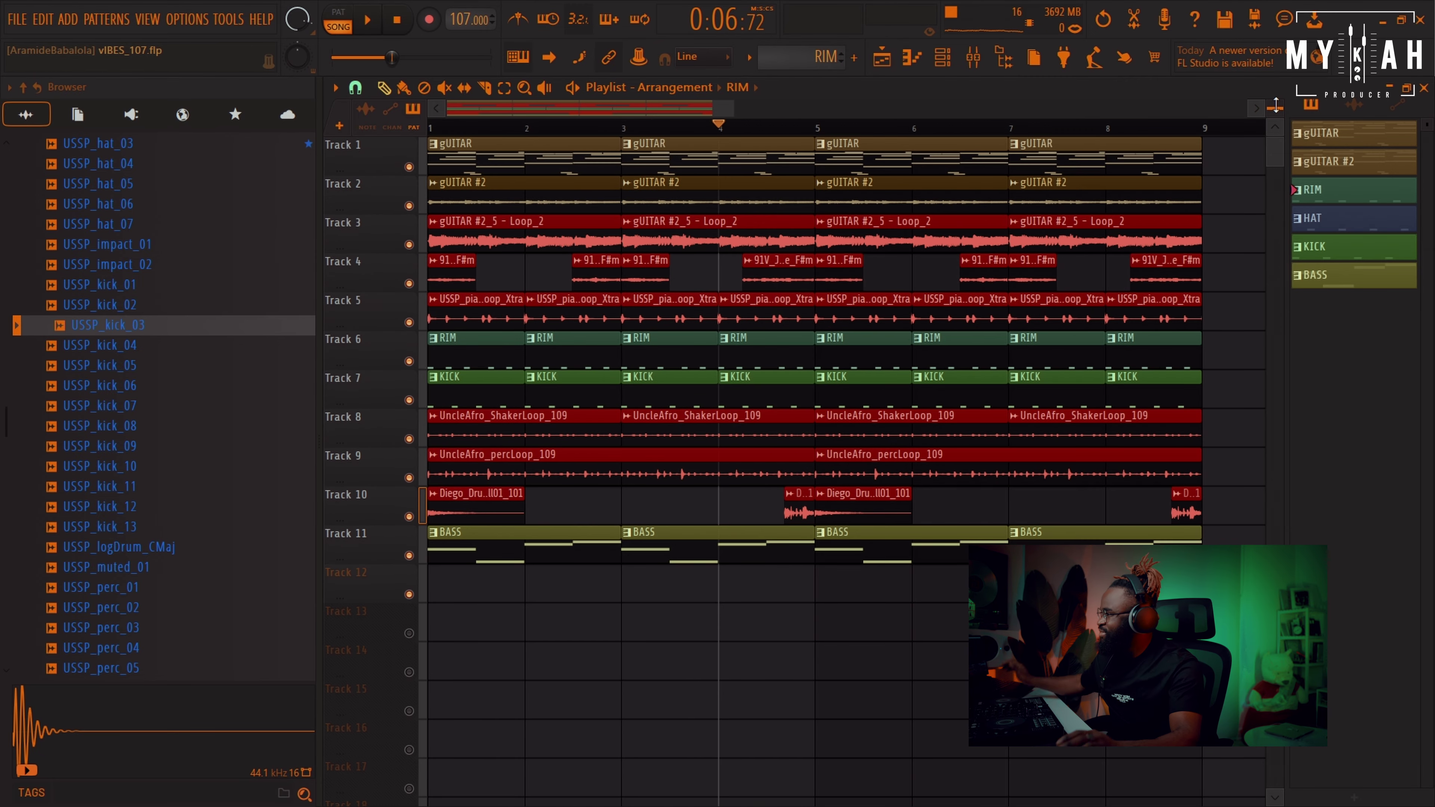
{"action": "double_click", "coordinate": [699, 165]}
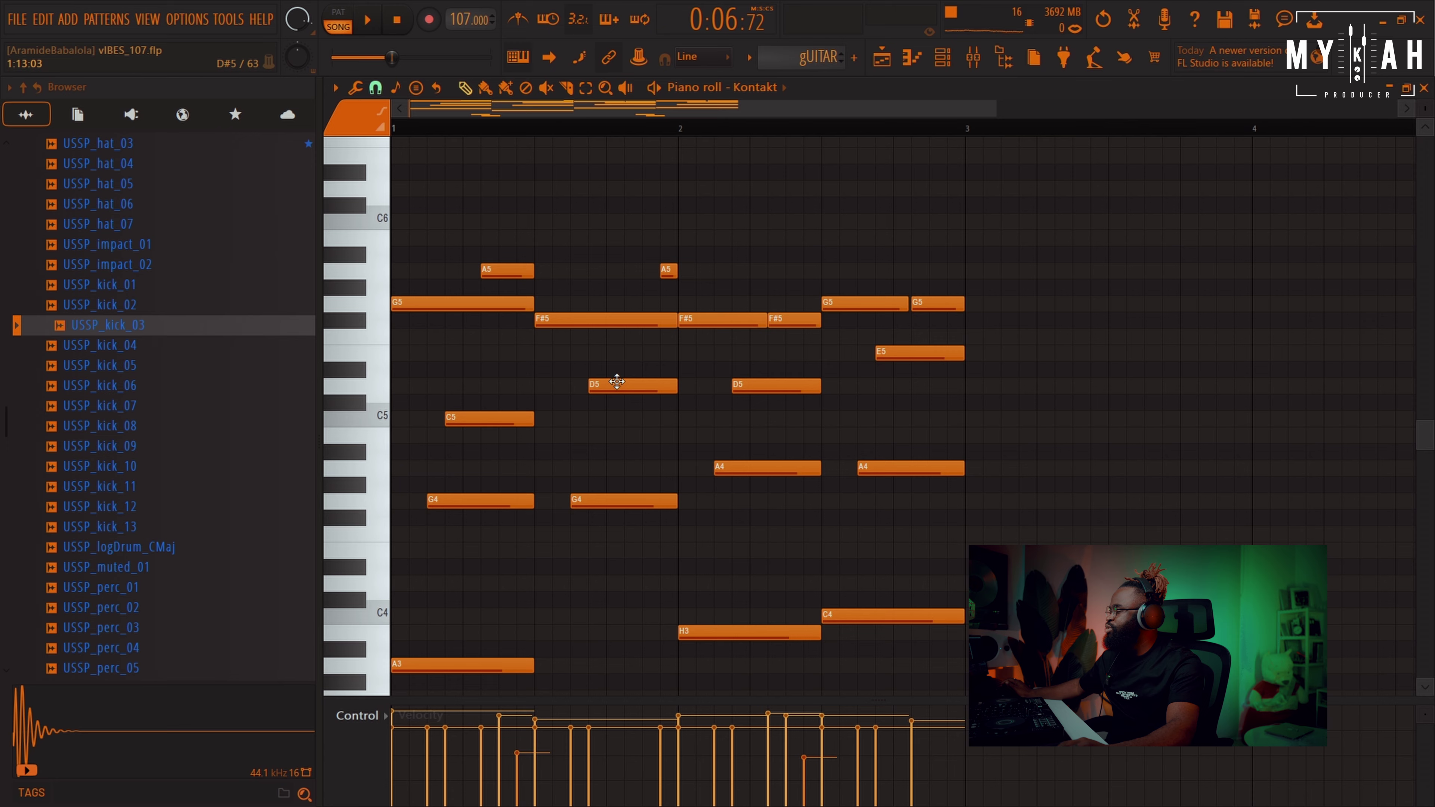
{"action": "left_click", "coordinate": [882, 58]}
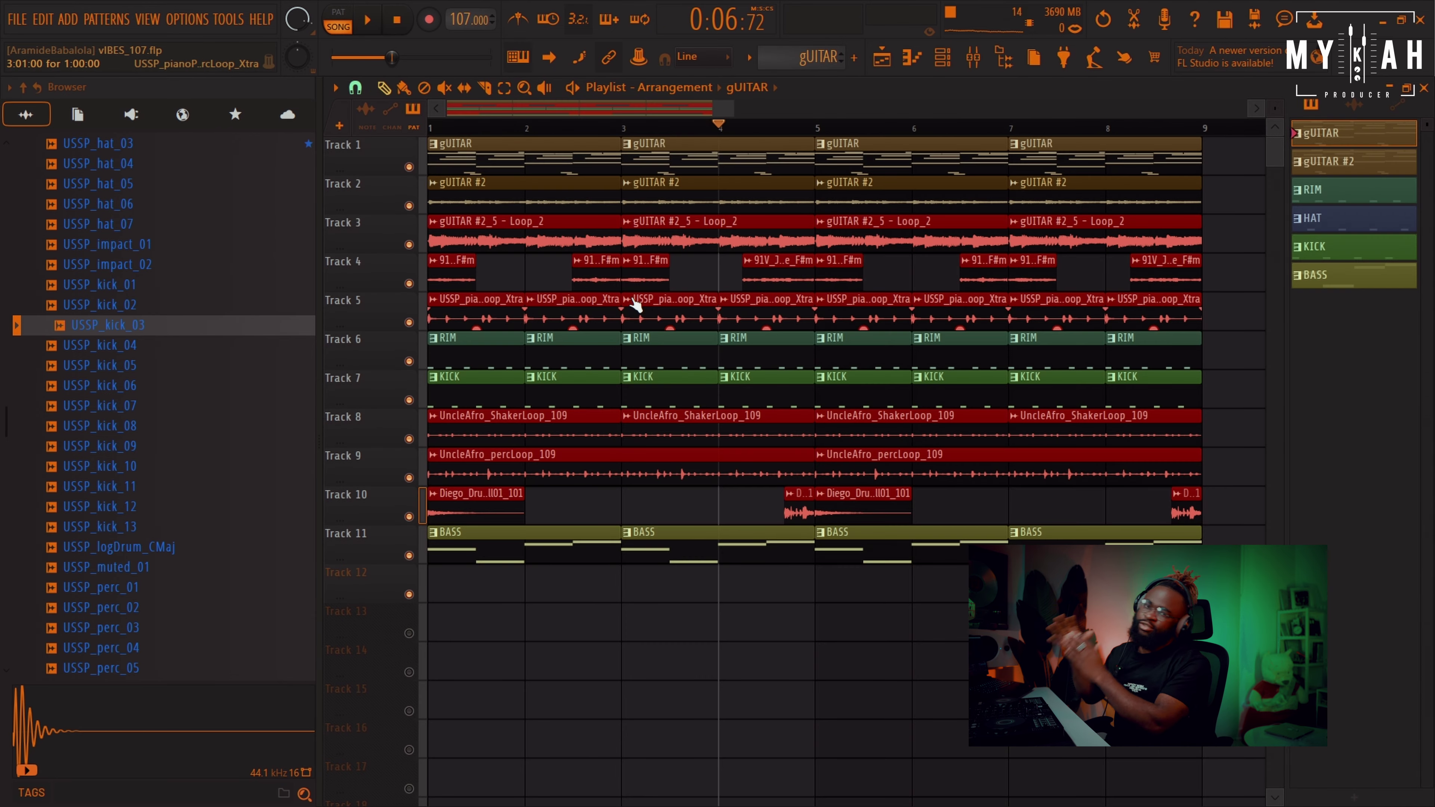